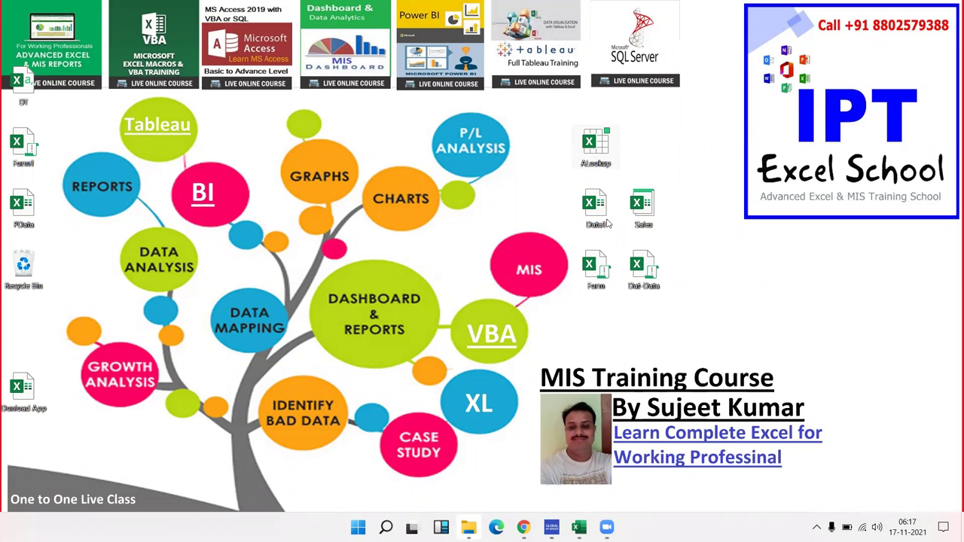
Step: Bring Chrome forward and open the Data P spreadsheet from My Drive's Suggested files
left_click(523, 527)
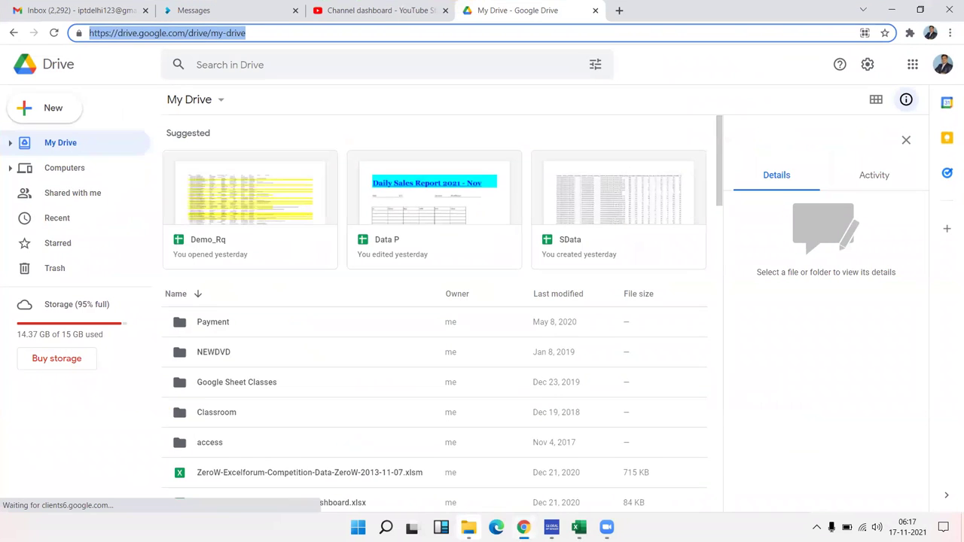
double_click(418, 213)
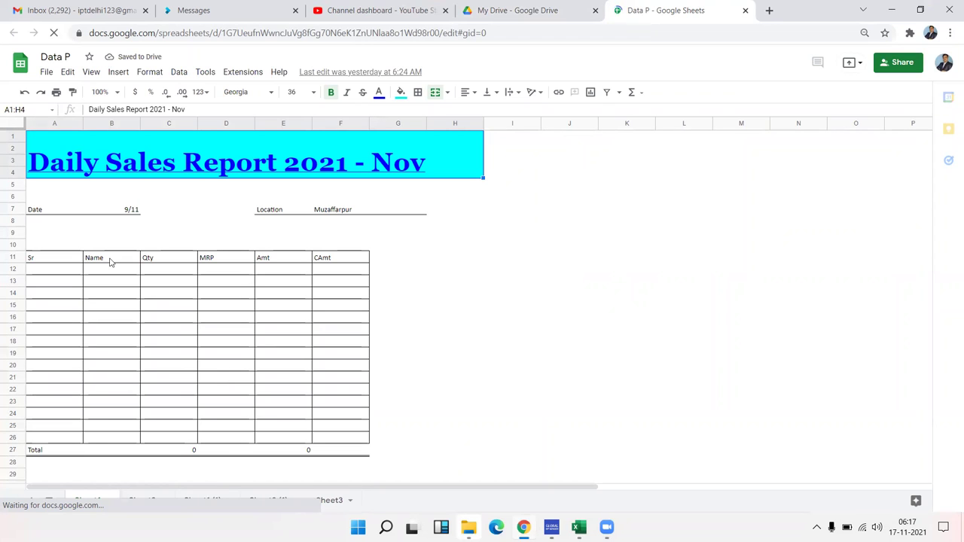
Step: Look through the File and Edit menus without choosing anything, then go to the empty Sheet3
left_click(46, 72)
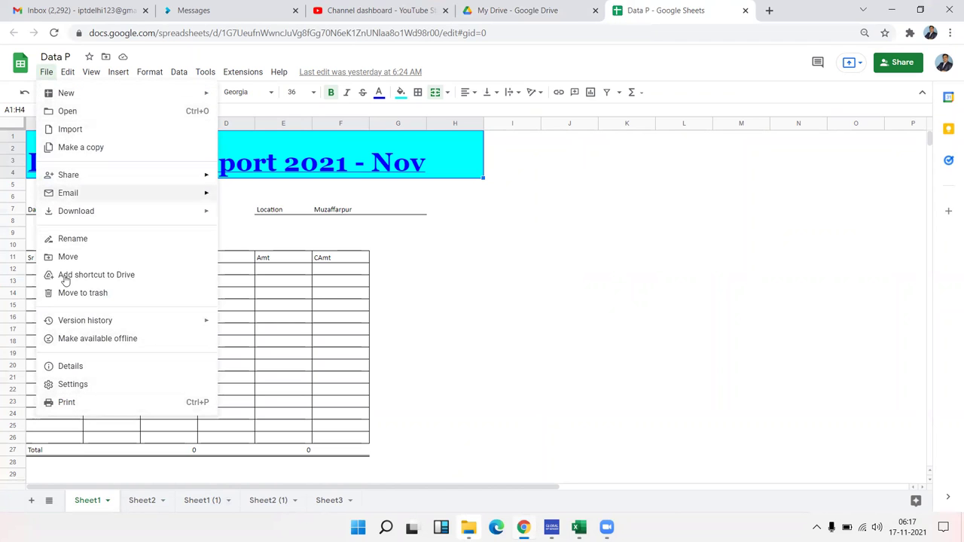
left_click(406, 306)
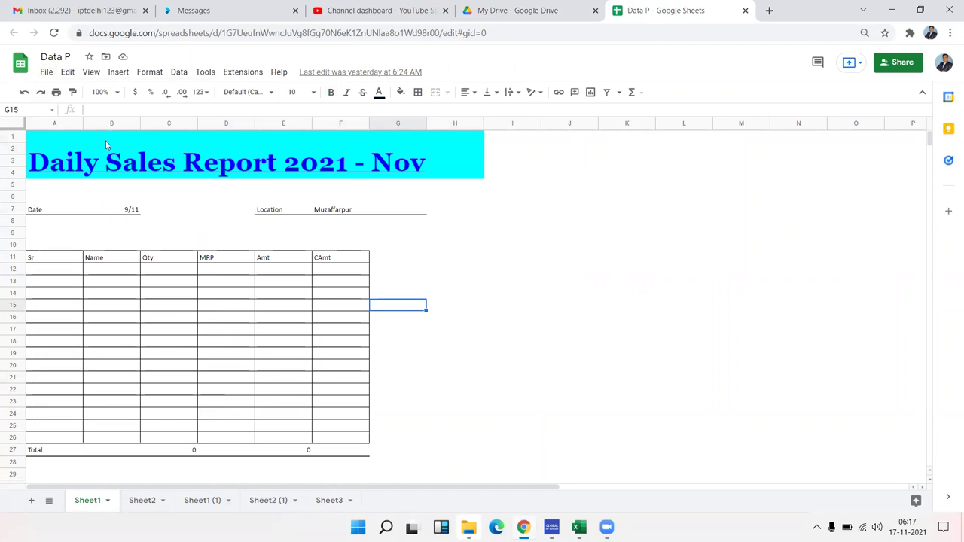
left_click(68, 72)
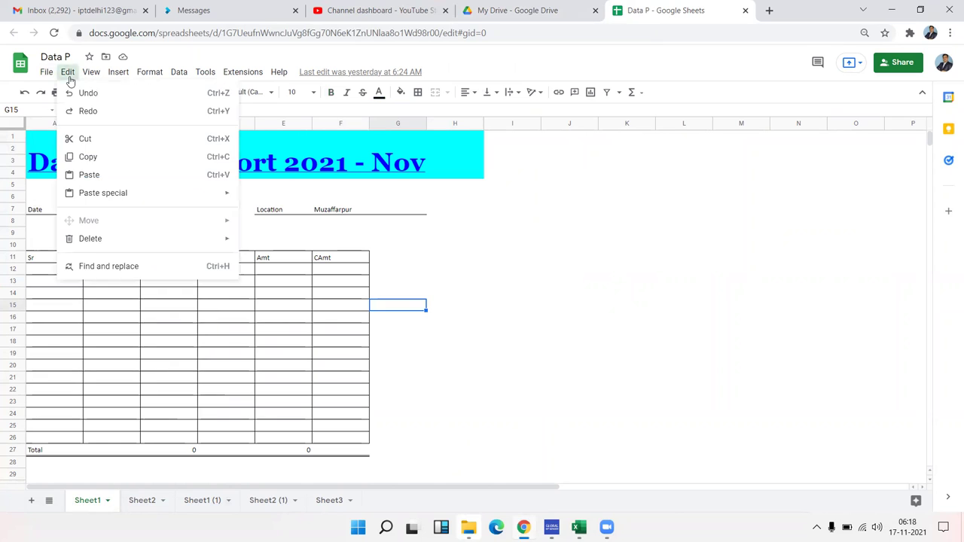
left_click(99, 319)
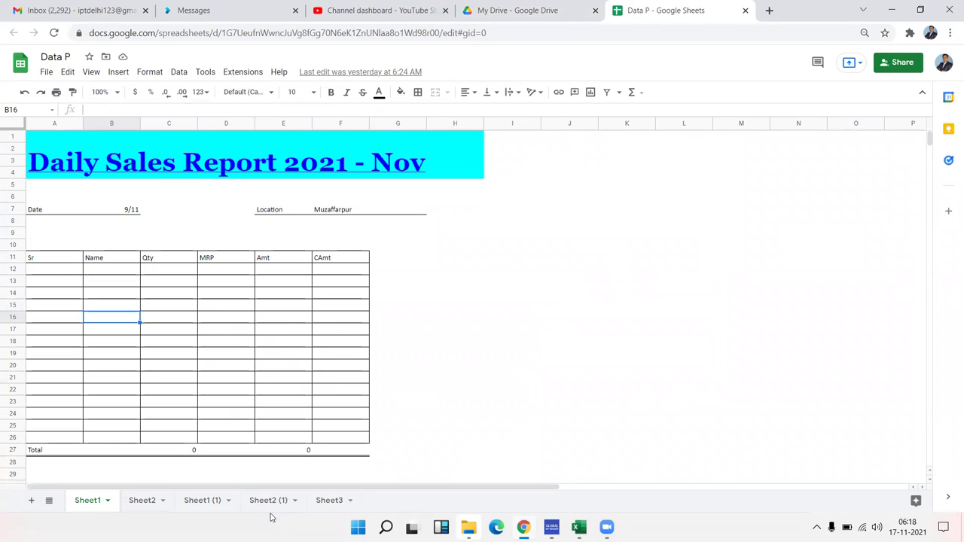
left_click(331, 502)
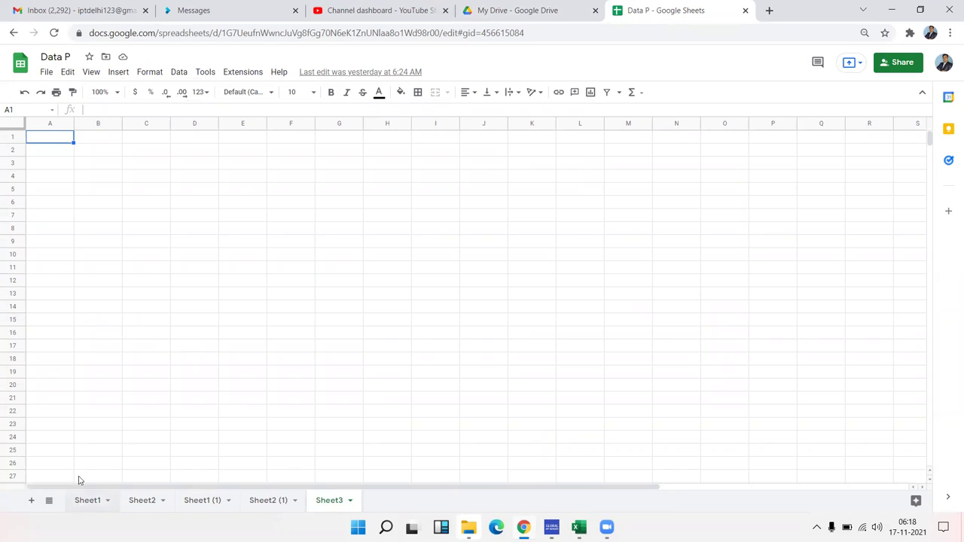
Step: Enter a first name in B4, then undo and redo it so the entry is kept
left_click(76, 179)
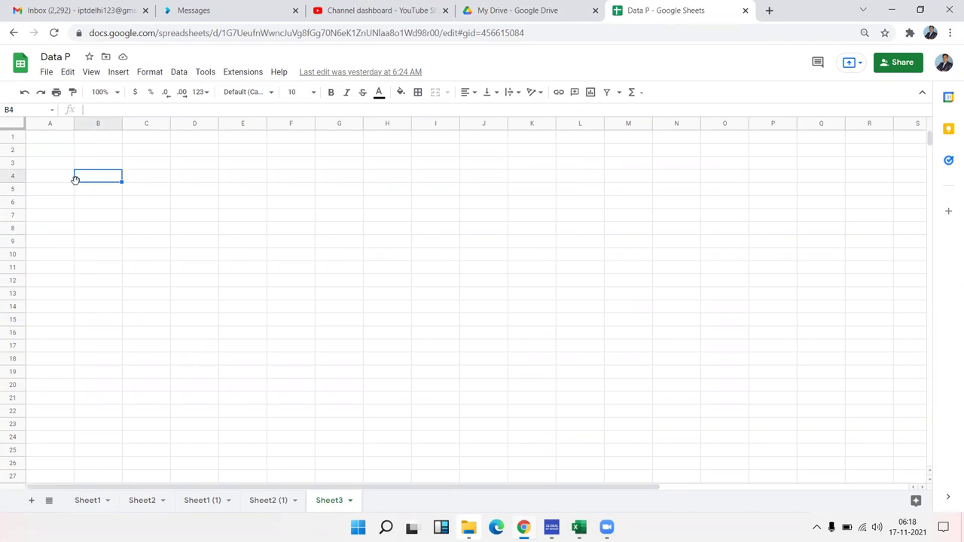
type("Puja")
key("Return")
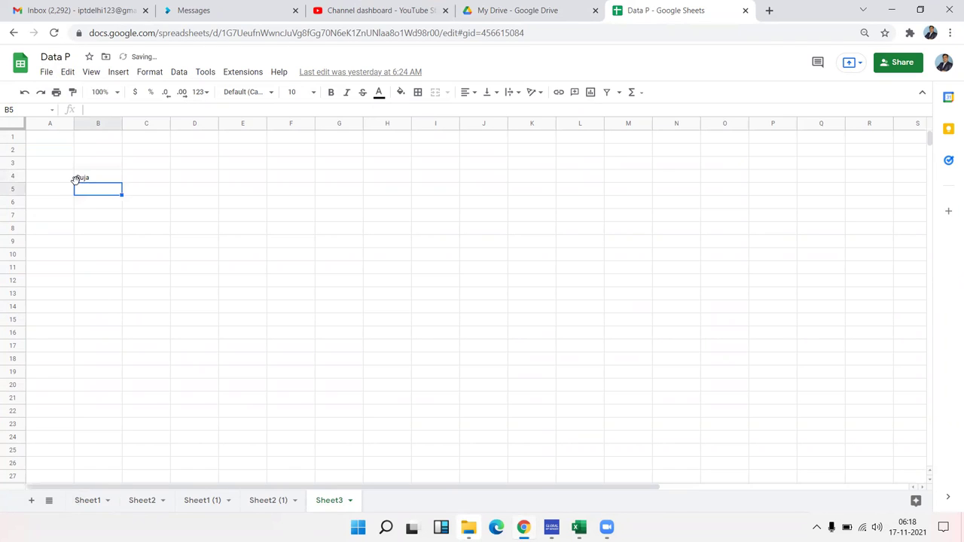
key("ctrl+z")
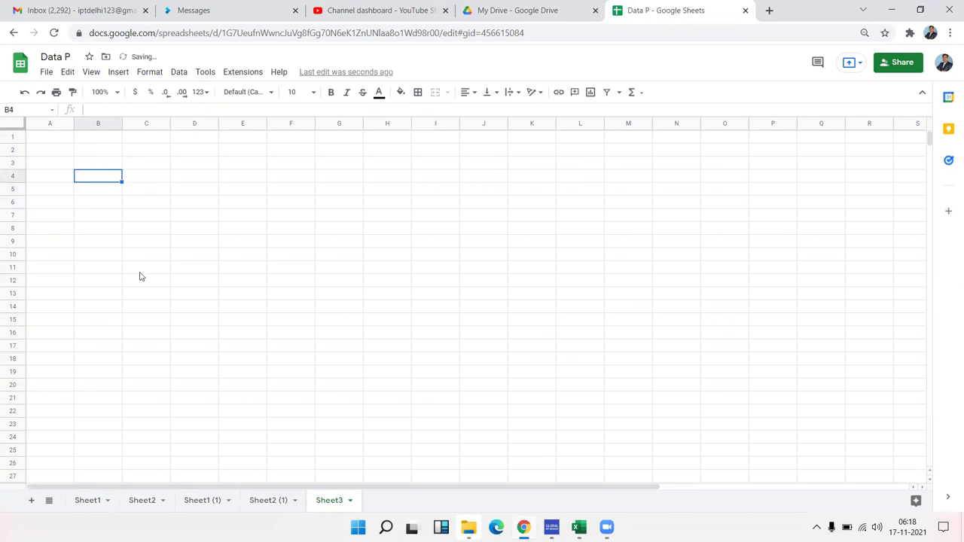
left_click(41, 93)
left_click(26, 93)
left_click(43, 93)
Step: Cycle through the Sheet2 (1), Sheet1 (1) and Sheet2 tabs back to Sheet1's Daily Sales Report
left_click(285, 501)
left_click(200, 502)
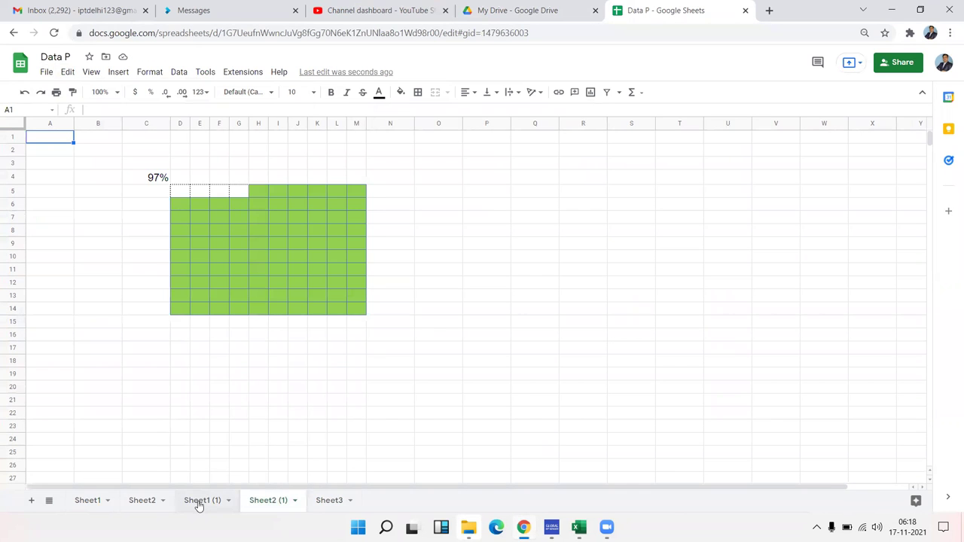
left_click(150, 505)
left_click(87, 503)
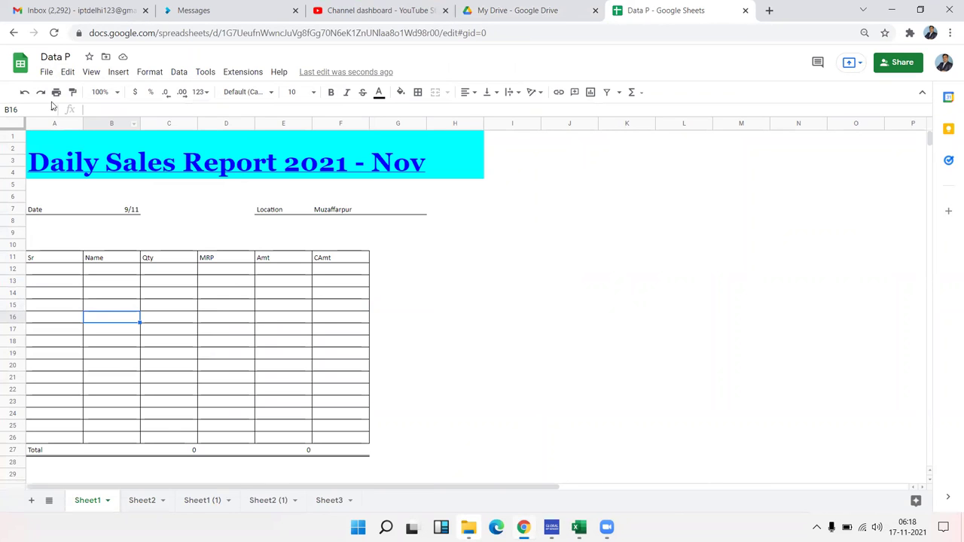
Step: Preview Sheet1's two-page landscape printout, then cancel the preview
left_click(57, 92)
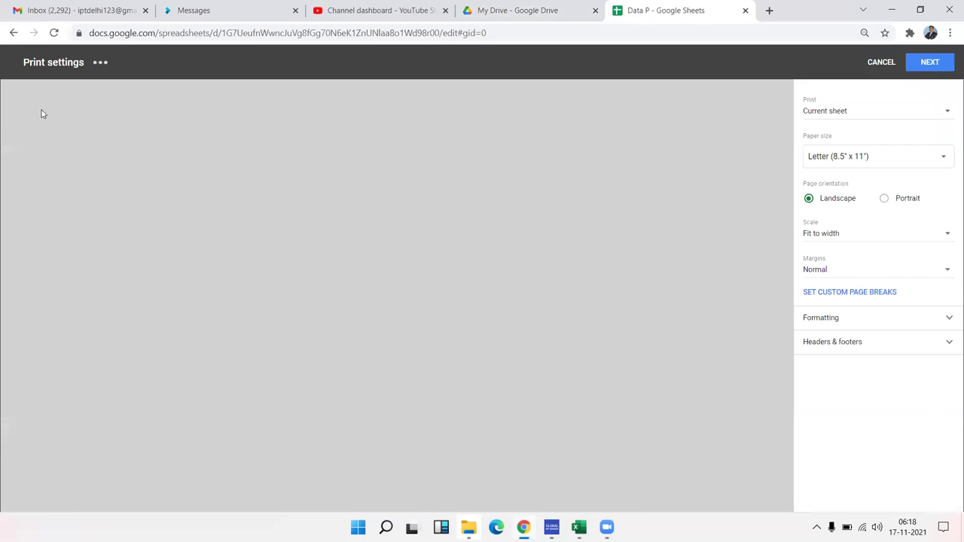
scroll(309, 350, "down", 3)
scroll(309, 350, "down", 1)
scroll(309, 350, "up", 5)
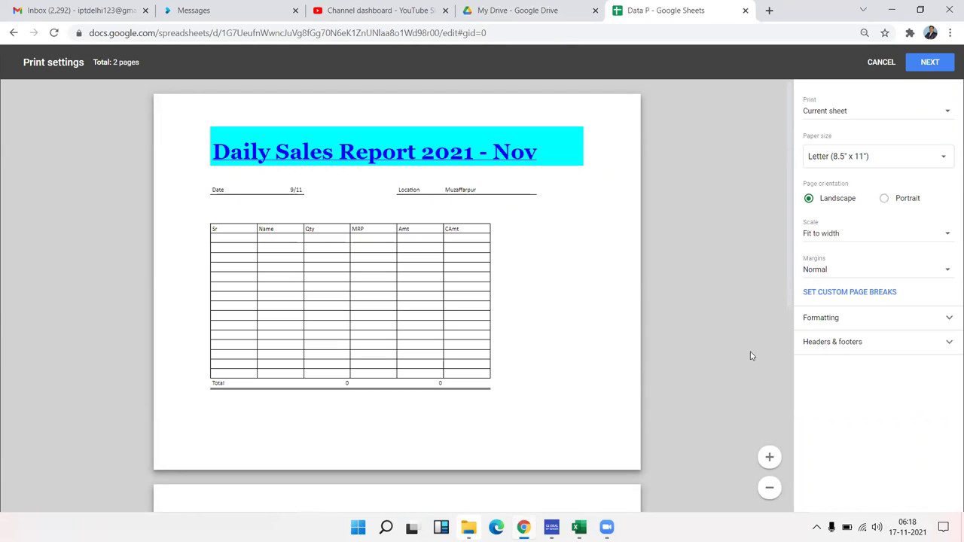
key("Escape")
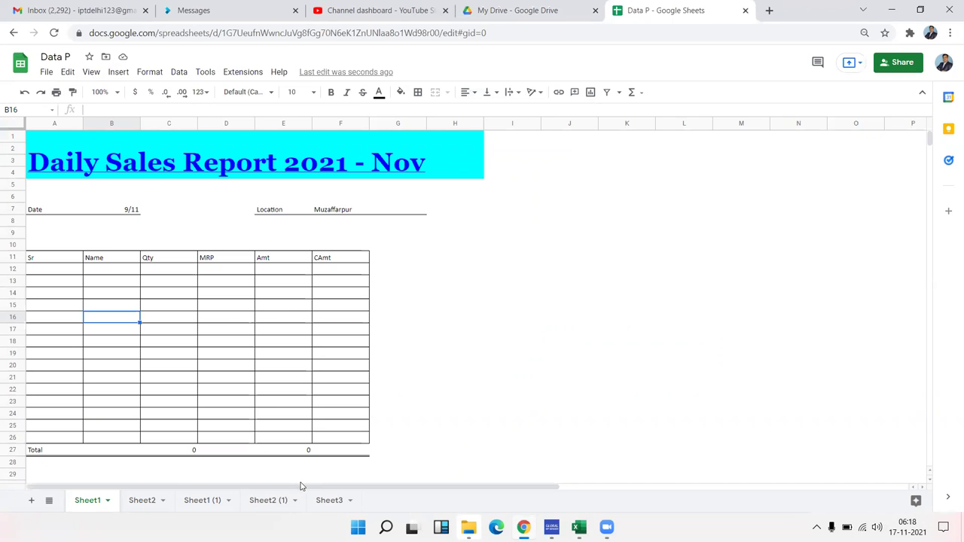
Step: Switch to the green grid on Sheet2 (1)
left_click(273, 500)
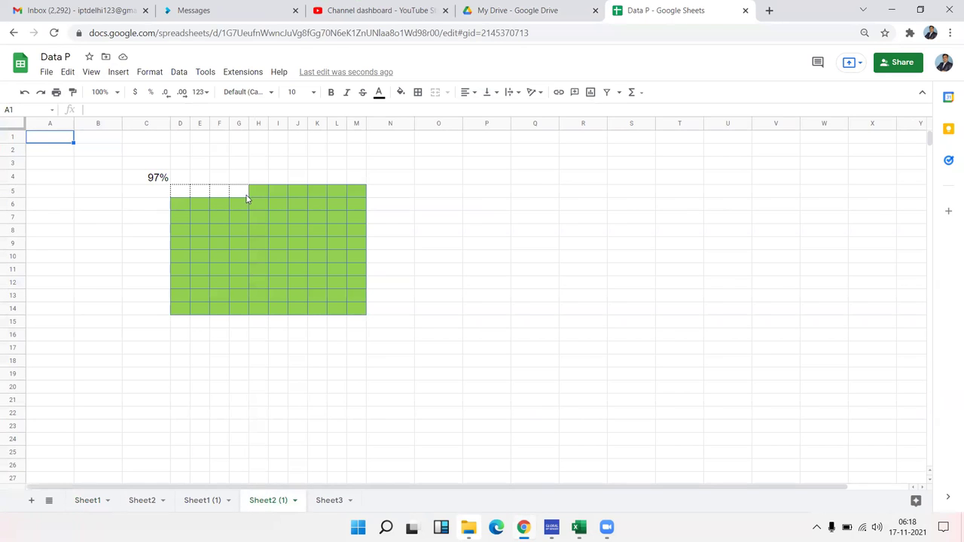
left_click(220, 500)
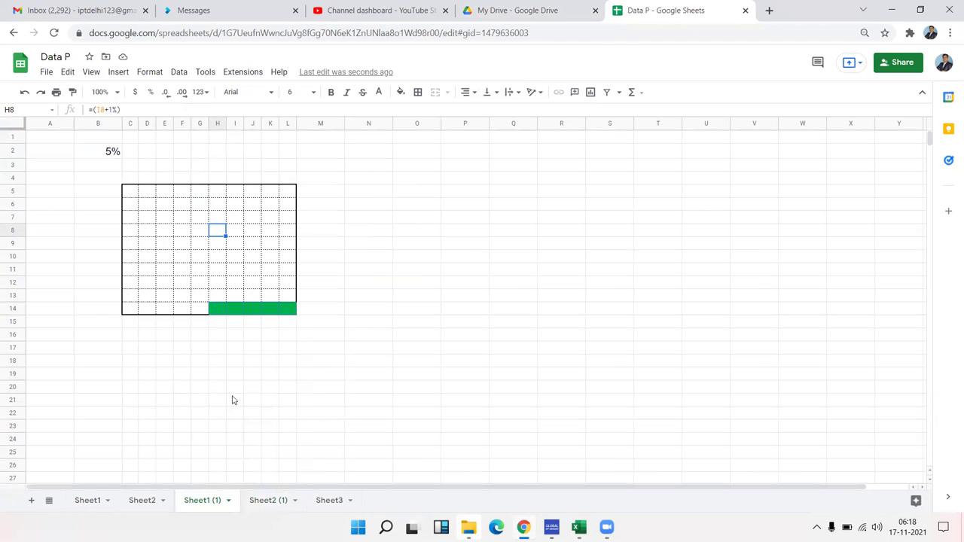
left_click(272, 500)
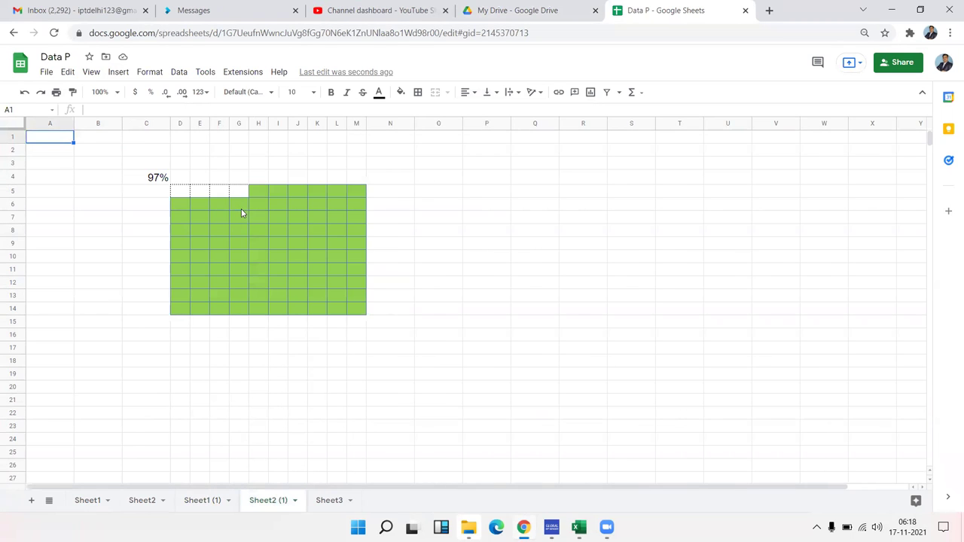
Step: Paint G6's dotted-border formatting onto O5:Q10, then return to Sheet3
left_click(241, 209)
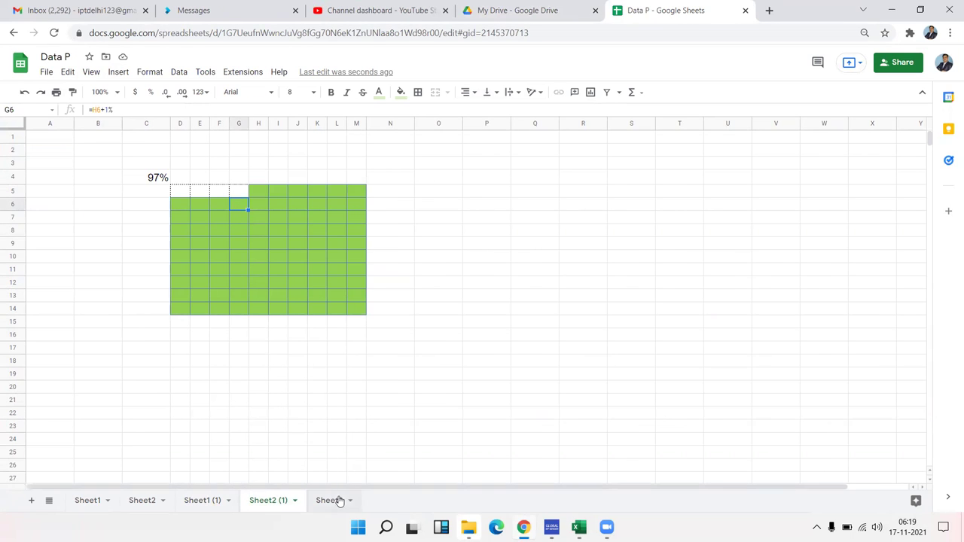
left_click(72, 92)
left_click(459, 192)
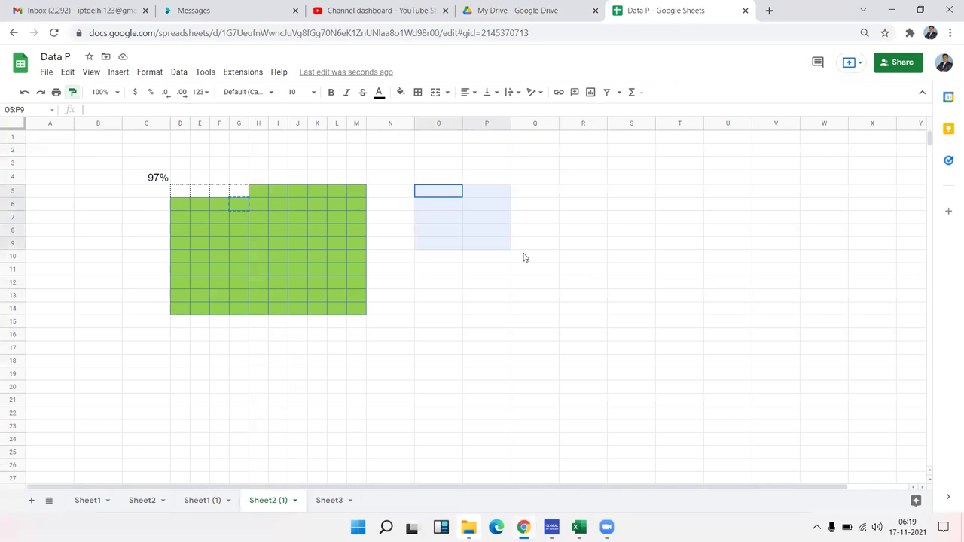
left_click_drag(459, 192, 519, 257)
left_click(444, 299)
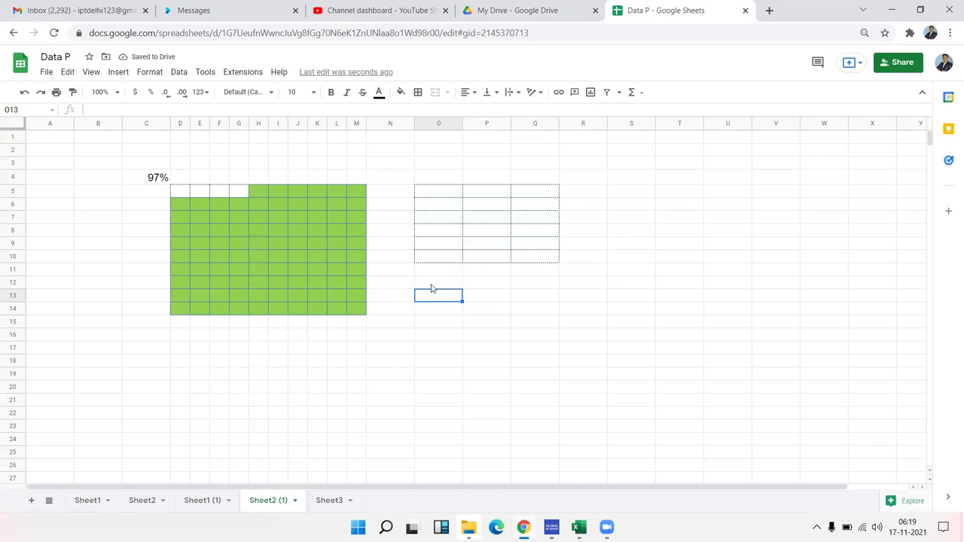
left_click(329, 501)
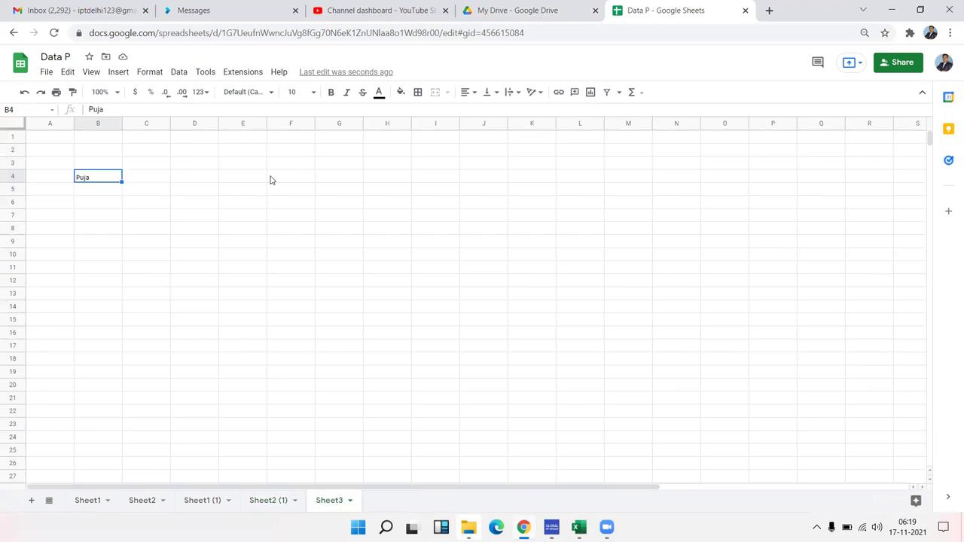
Step: Fill F4 with red and paint the same red fill onto I5:K9
left_click(400, 91)
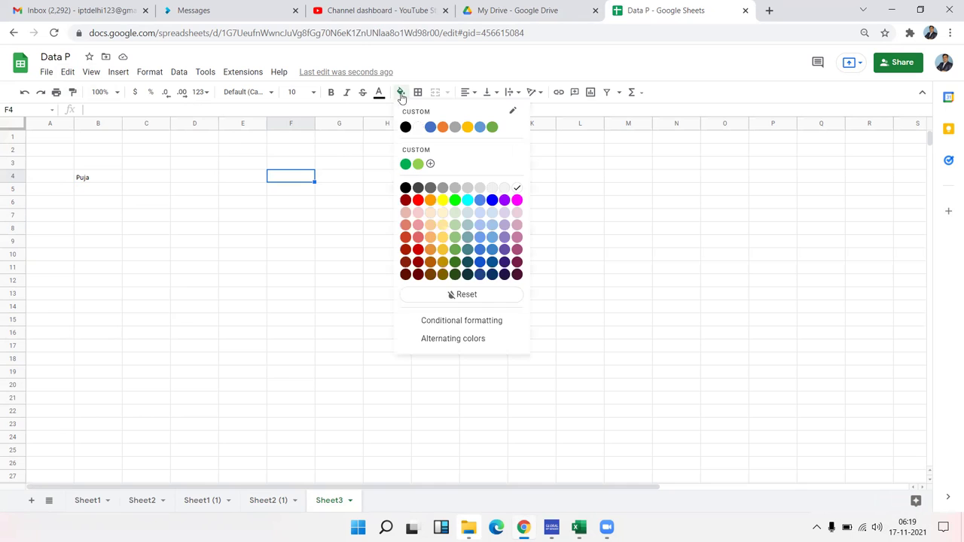
left_click(418, 199)
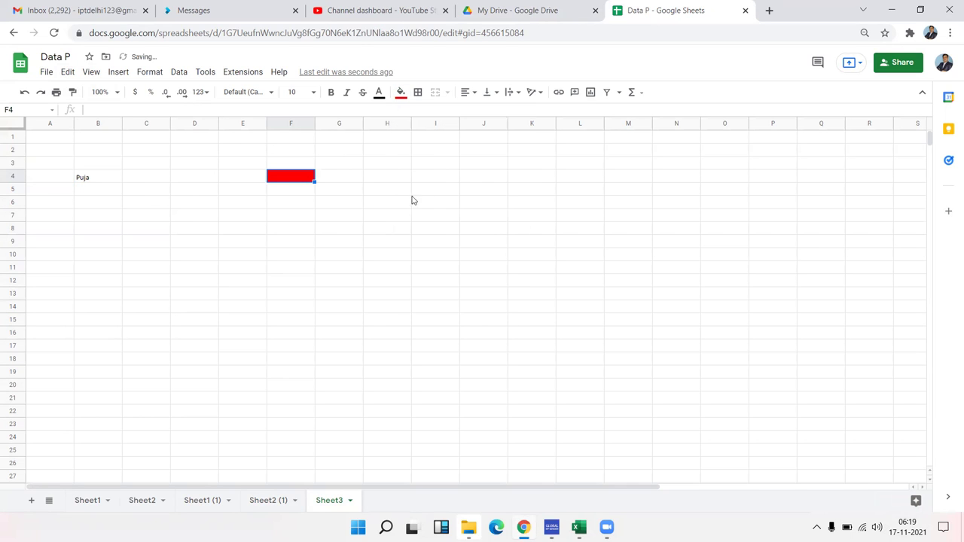
left_click(72, 91)
left_click_drag(436, 195, 533, 245)
left_click(408, 295)
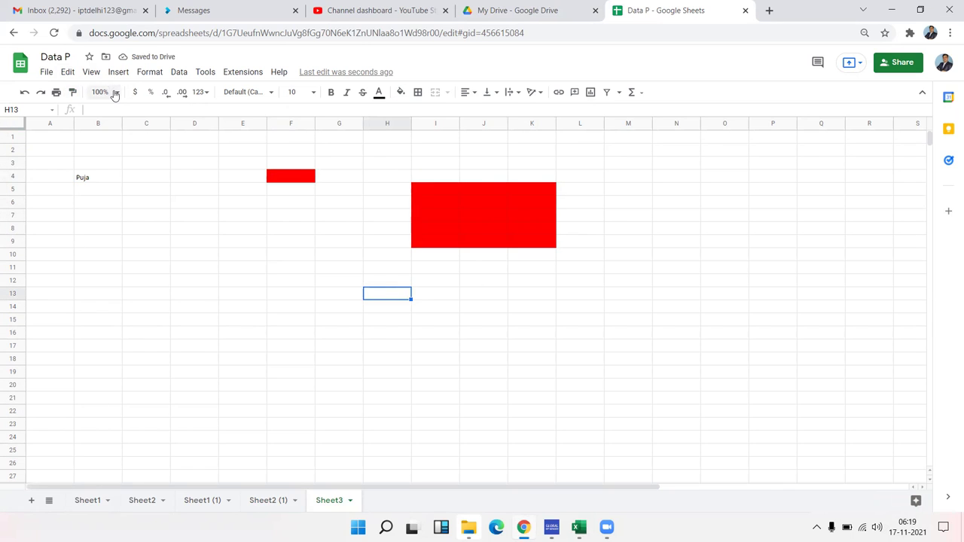
Step: Check the zoom options without changing them, select E9:F9, then settle on B3
left_click(116, 93)
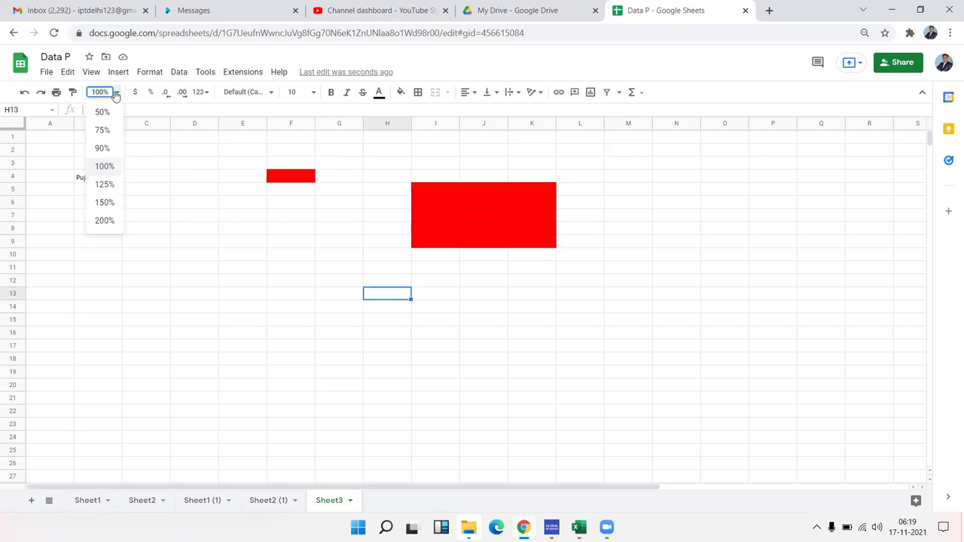
left_click(271, 245)
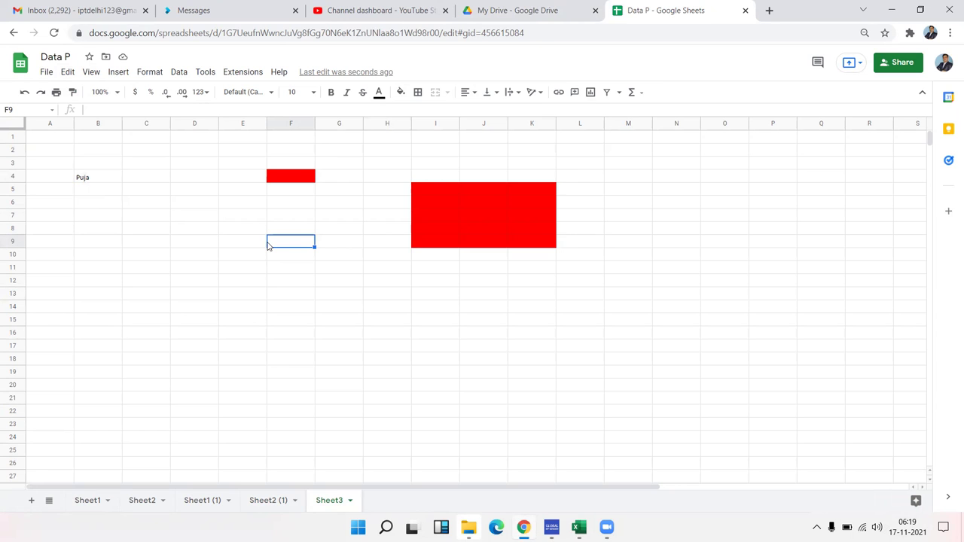
left_click(236, 242, "shift")
scroll(238, 243, "down", 10)
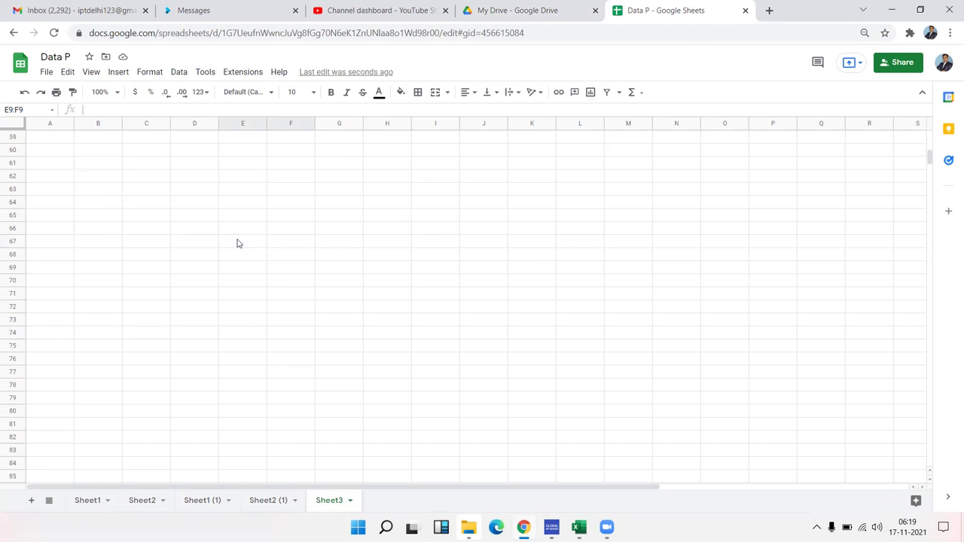
scroll(238, 243, "up", 10)
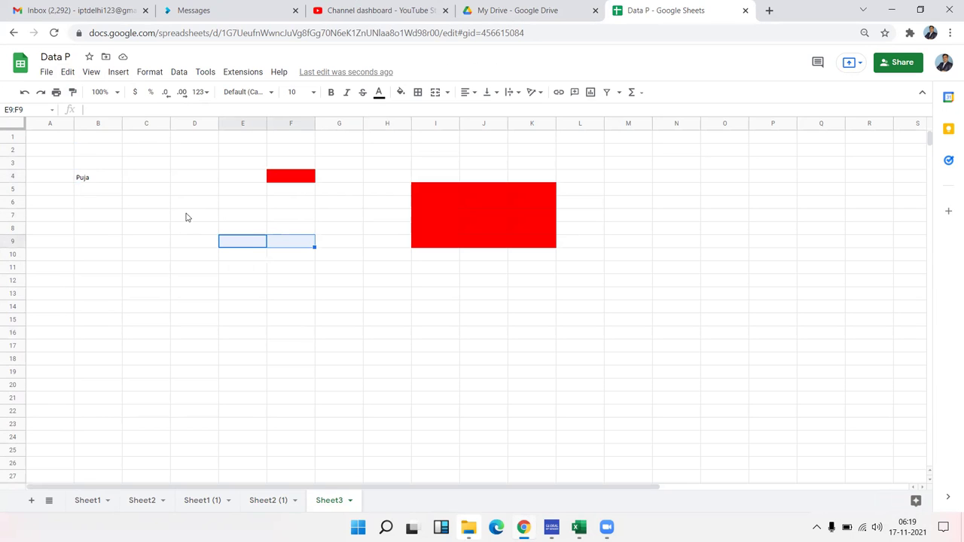
scroll(190, 214, "down", 10)
scroll(191, 214, "up", 10)
scroll(190, 214, "down", 10)
scroll(191, 213, "up", 10)
left_click(117, 164)
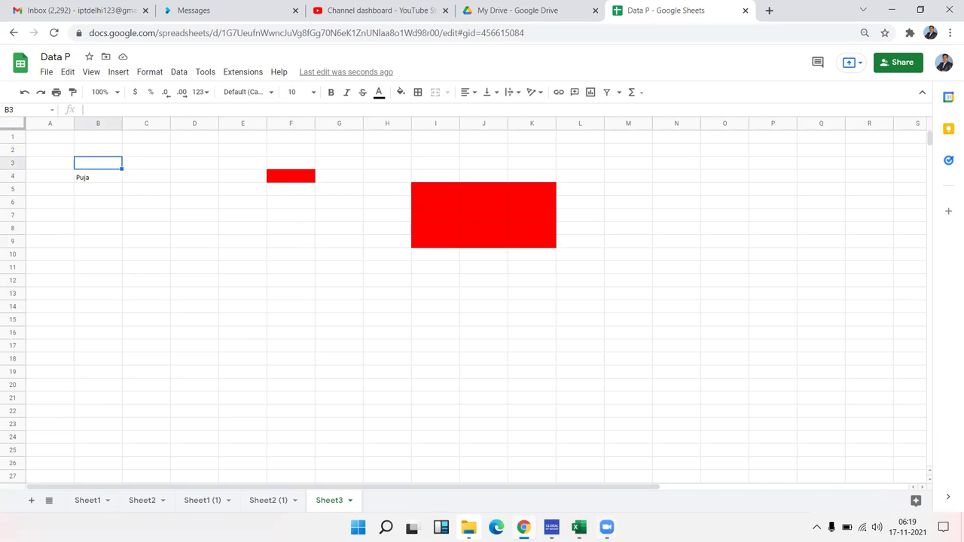
mouse_move(579, 527)
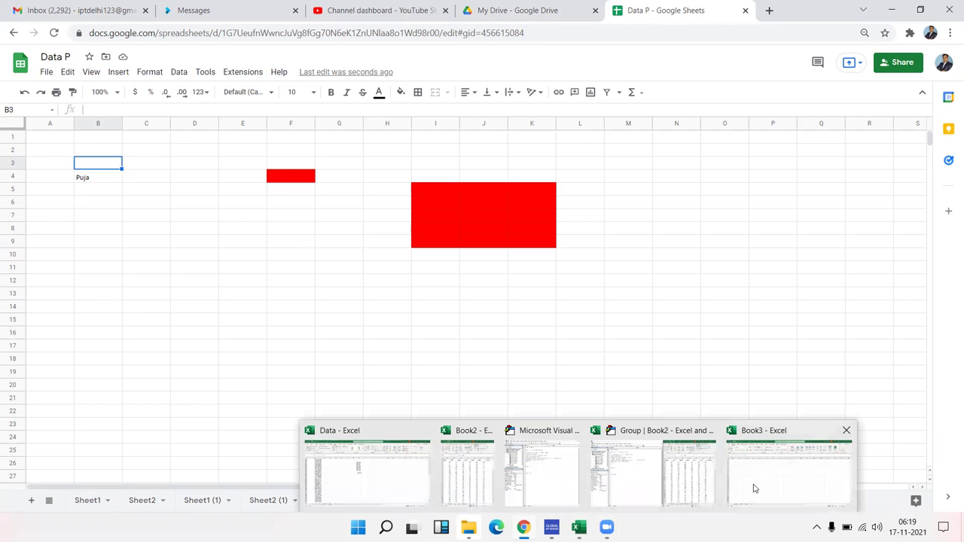
left_click(754, 489)
scroll(469, 400, "up", 2, "ctrl")
scroll(470, 398, "up", 4, "ctrl")
scroll(470, 398, "up", 1, "ctrl")
scroll(470, 398, "down", 8, "ctrl")
scroll(470, 398, "up", 1, "ctrl")
scroll(470, 399, "up", 7, "ctrl")
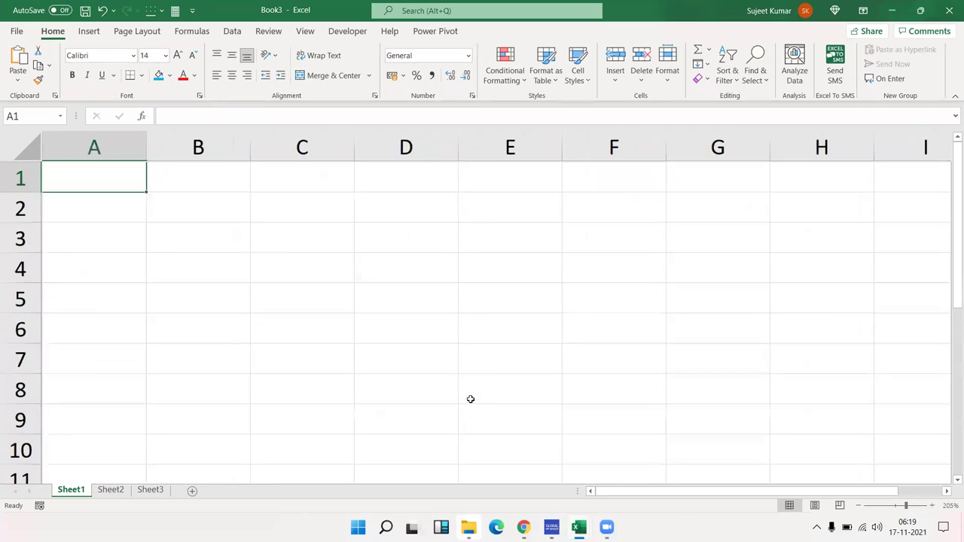
scroll(470, 399, "down", 7, "ctrl")
scroll(471, 400, "up", 7, "ctrl")
scroll(472, 406, "up", 1, "ctrl")
scroll(472, 405, "down", 7, "ctrl")
scroll(472, 405, "up", 3, "ctrl")
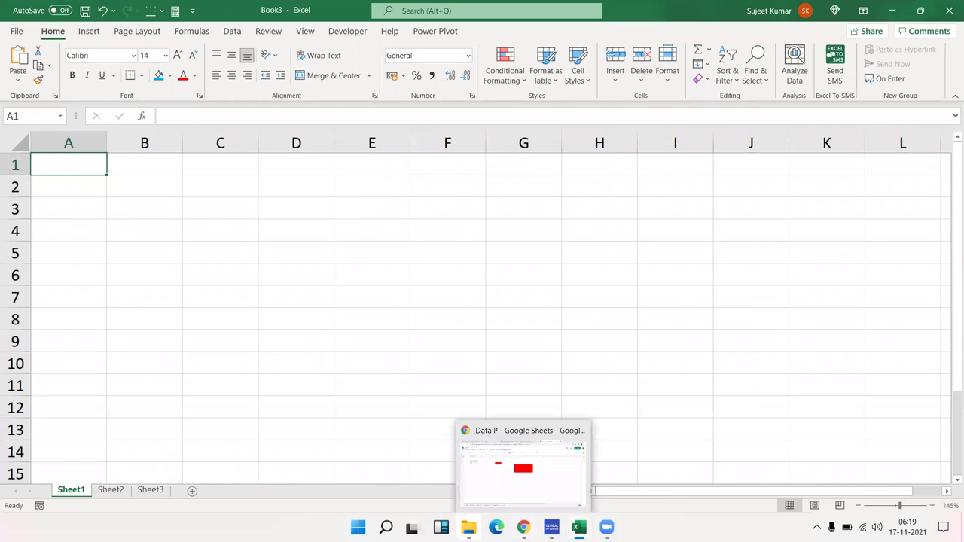
left_click(520, 526)
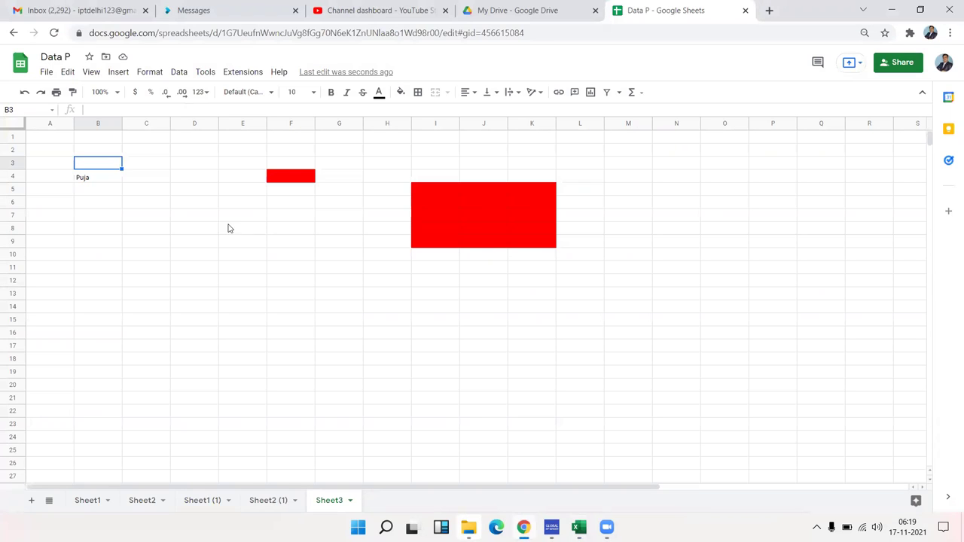
left_click(149, 194)
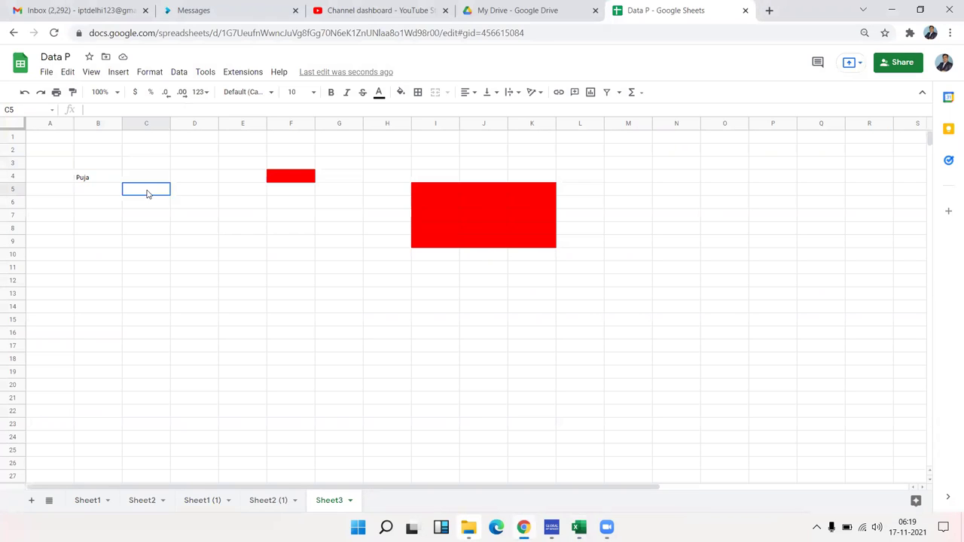
Step: Zoom the sheet to 125%, then to 200%
left_click(114, 93)
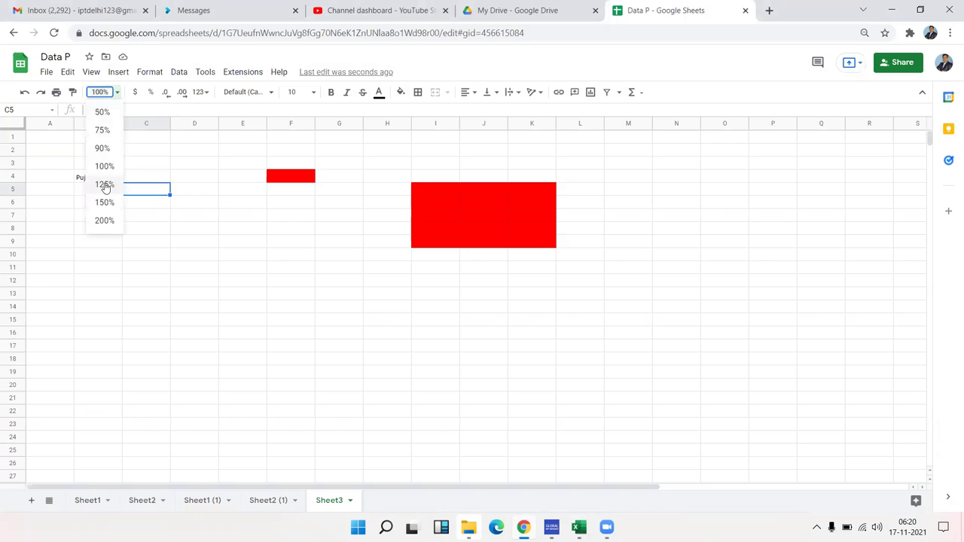
left_click(106, 186)
left_click(113, 93)
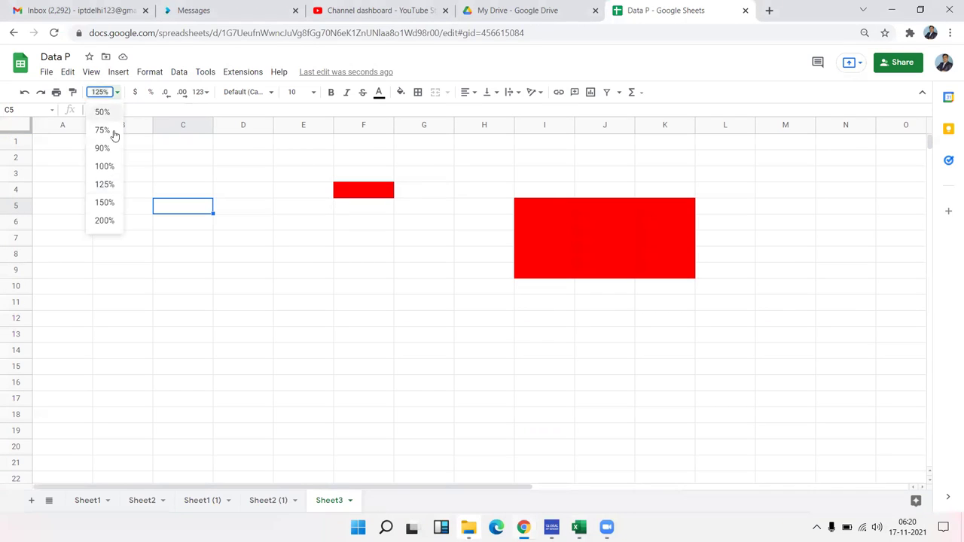
left_click(105, 220)
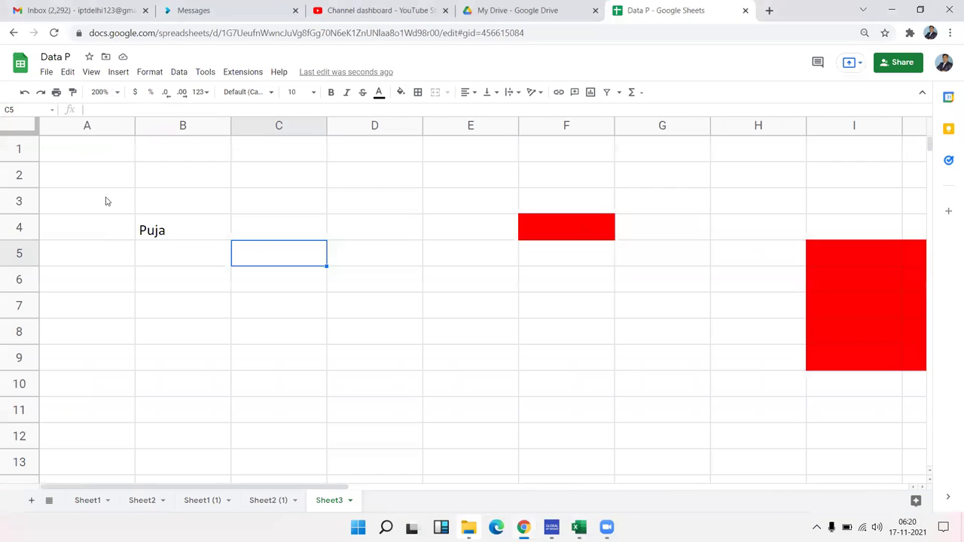
Step: Try entering a 400% zoom in the Zoom box, then select B2
left_click(101, 92)
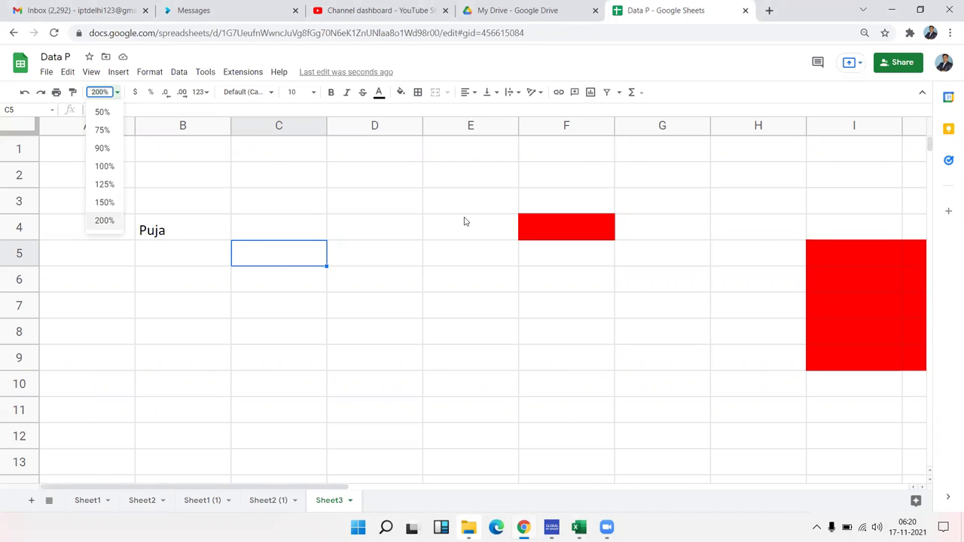
type("4")
key("Return")
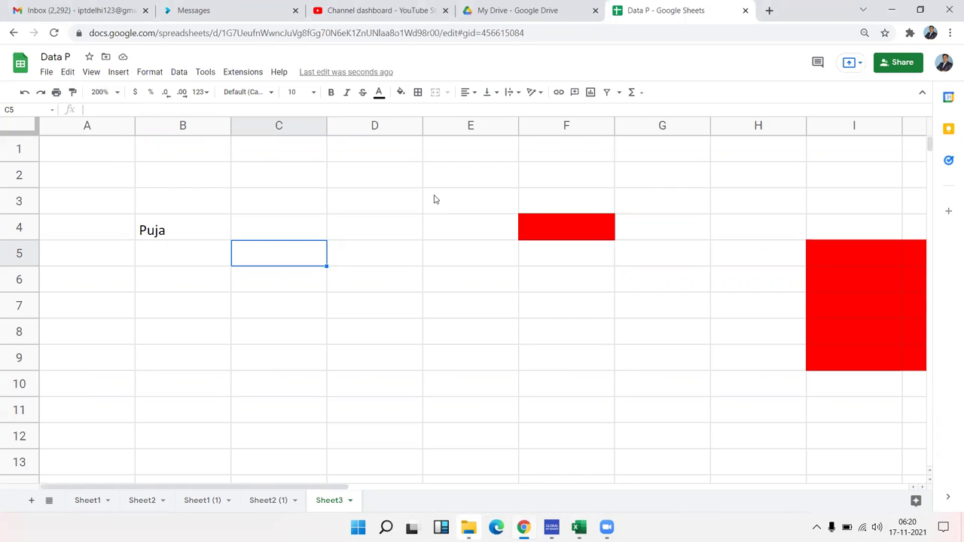
left_click(99, 92)
type("400")
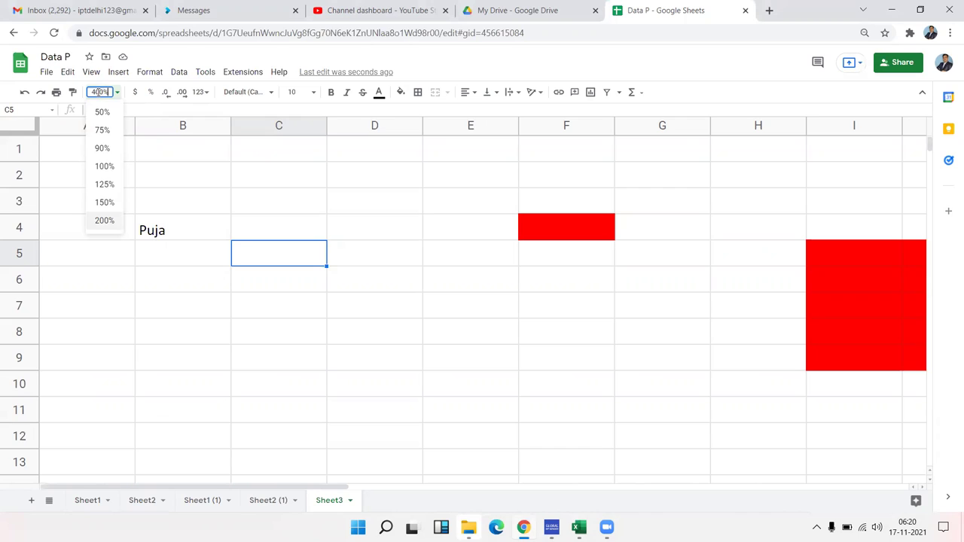
key("Return")
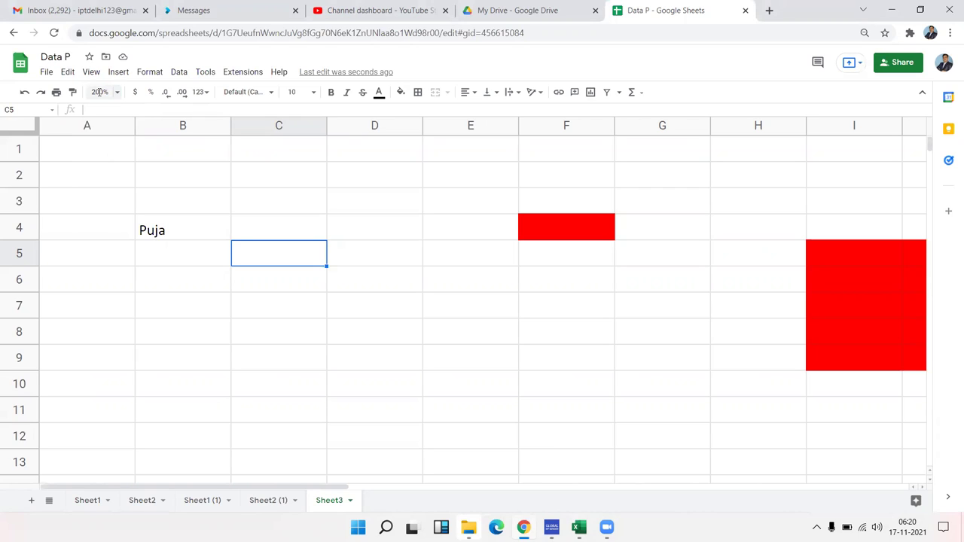
left_click(160, 185)
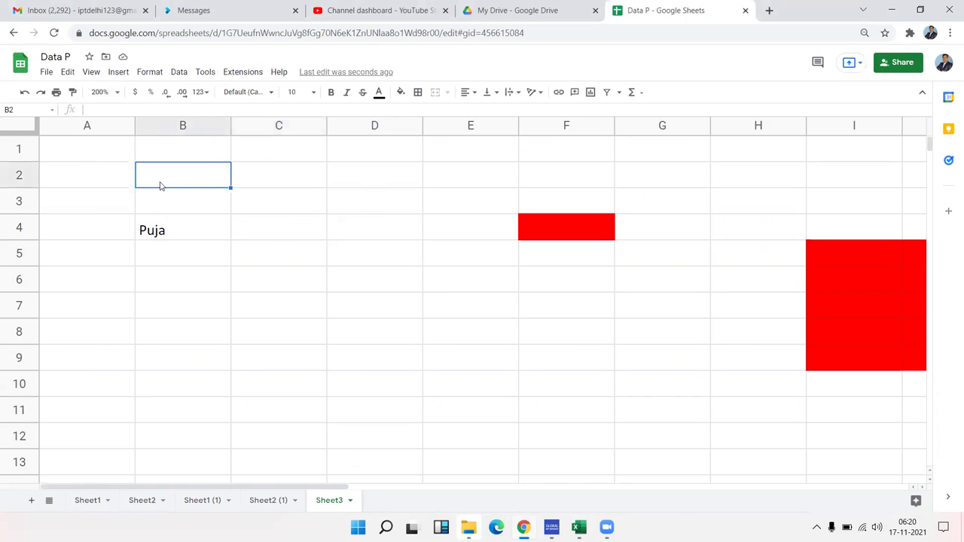
Step: Enter 1254 in C3 and format it as currency, showing $1,254.00
left_click(260, 202)
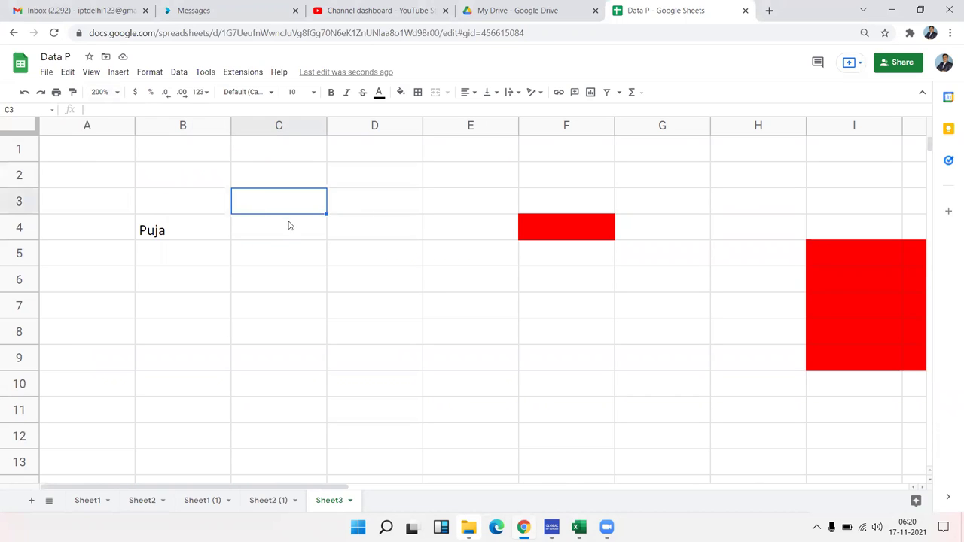
left_click(296, 252)
left_click(267, 209)
type("1254")
key("Return")
left_click(267, 209)
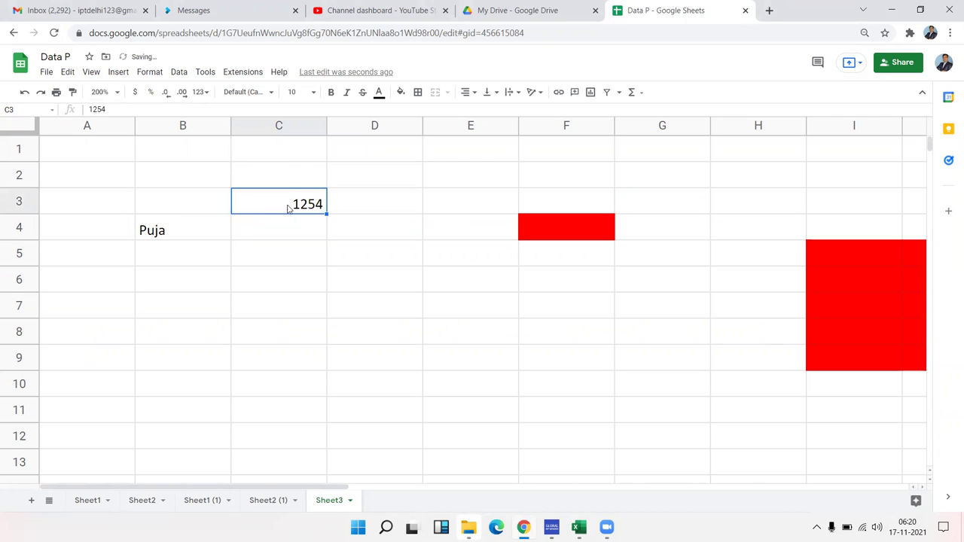
left_click(135, 93)
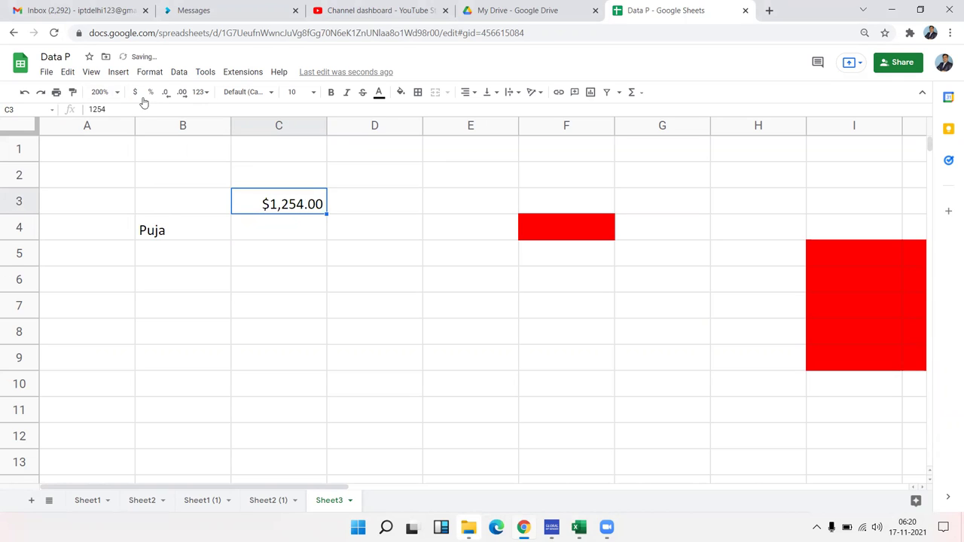
Step: Enter 0.30 in C5 and format it as a percentage with three decimals, 30.000%
left_click(286, 240)
left_click(281, 251)
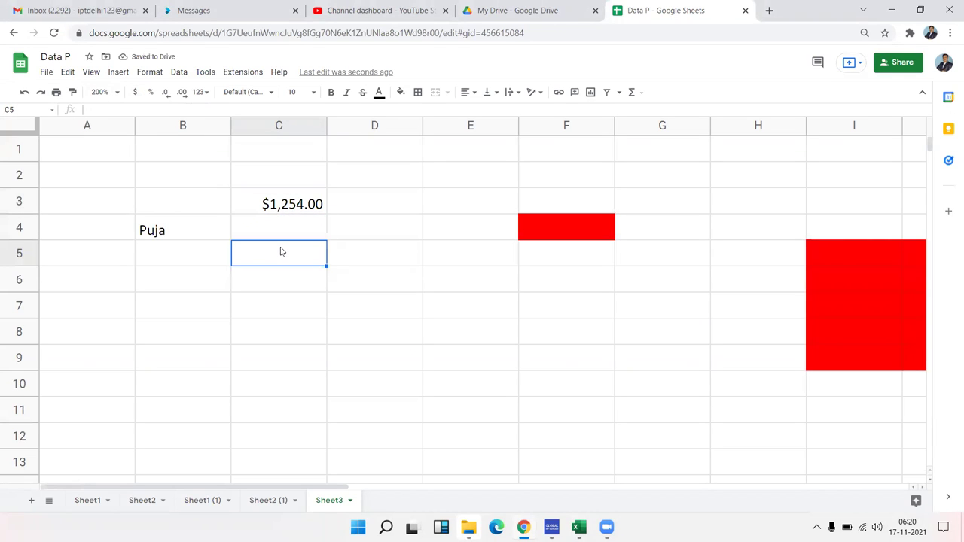
type("0.30")
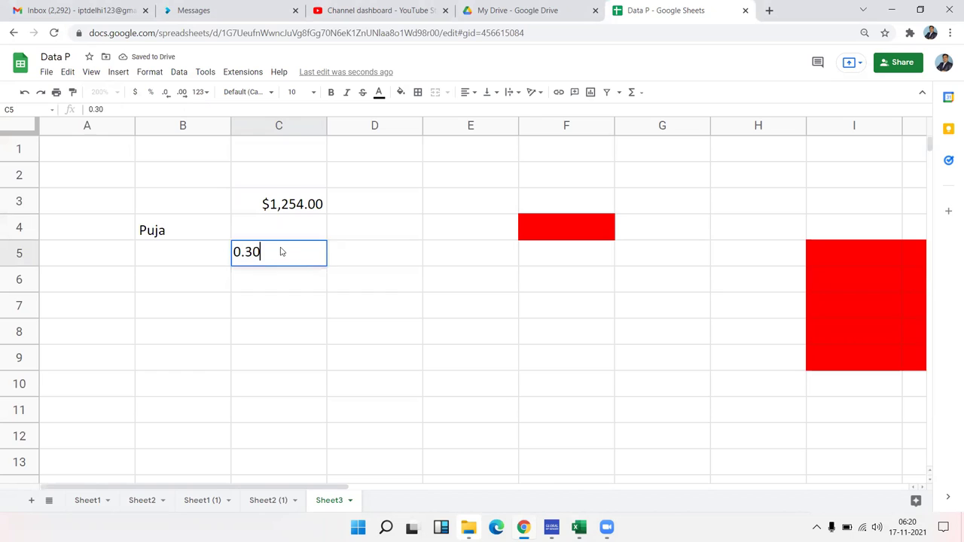
key("Return")
left_click(275, 249)
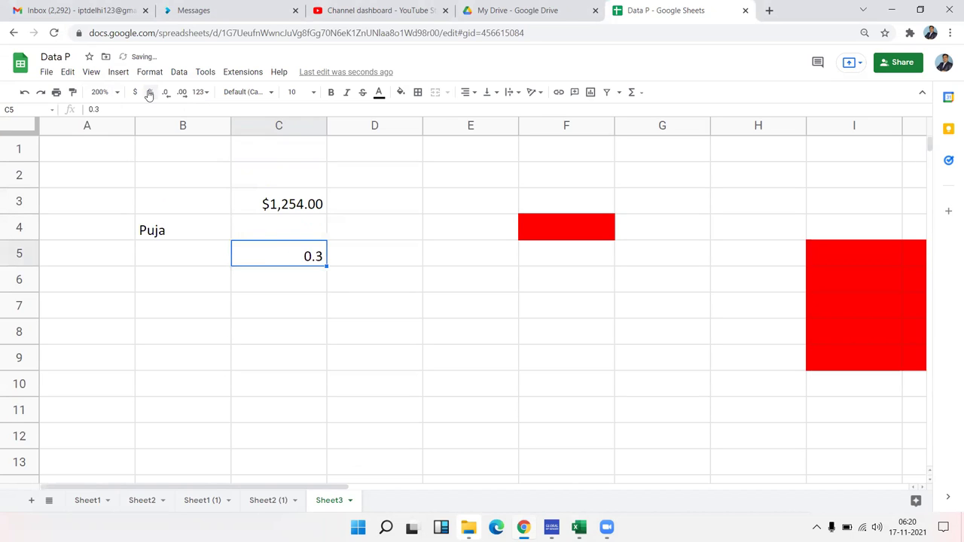
left_click(149, 92)
left_click(167, 95)
left_click(181, 95)
left_click(167, 96)
left_click(183, 94)
left_click(182, 94)
left_click(341, 225)
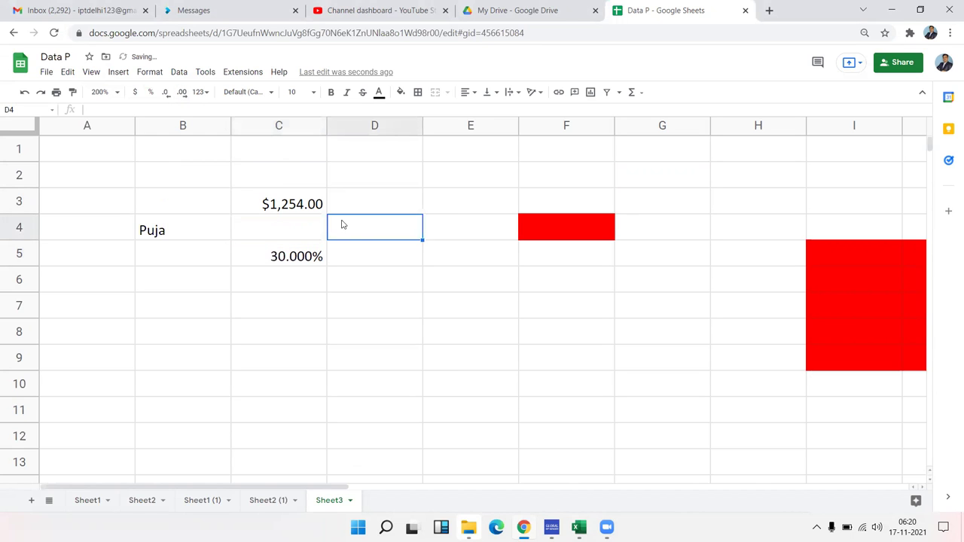
left_click(297, 204)
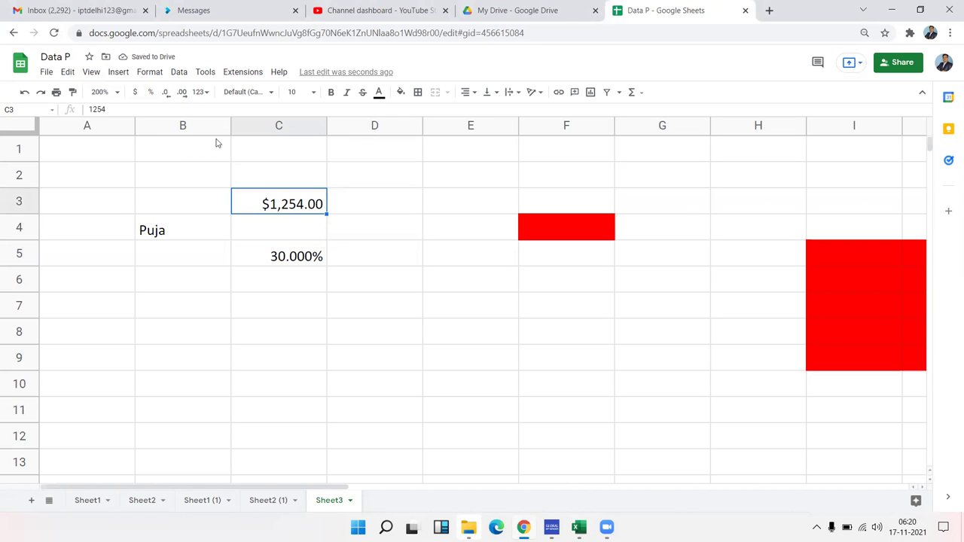
Step: Reset C3's number format to Automatic
left_click(200, 92)
left_click(200, 92)
left_click(200, 93)
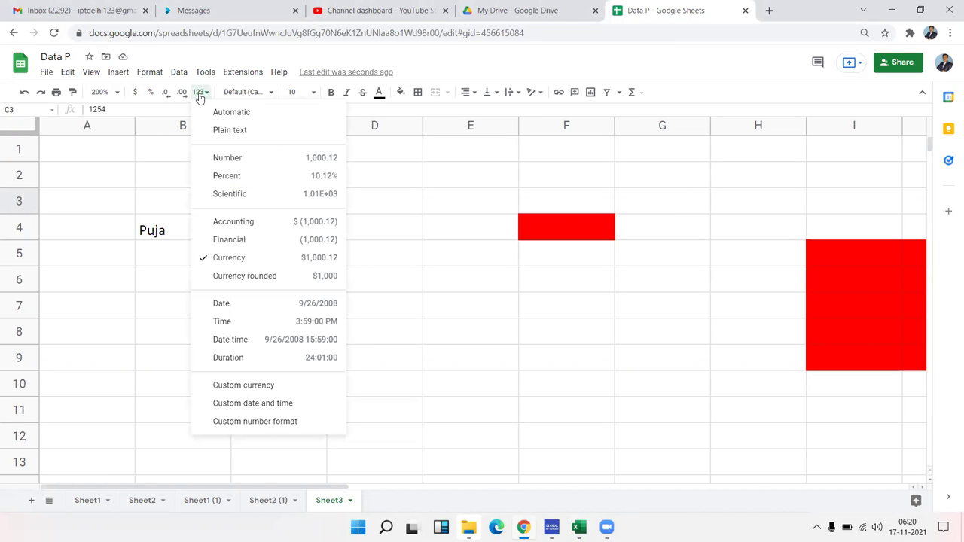
left_click(226, 112)
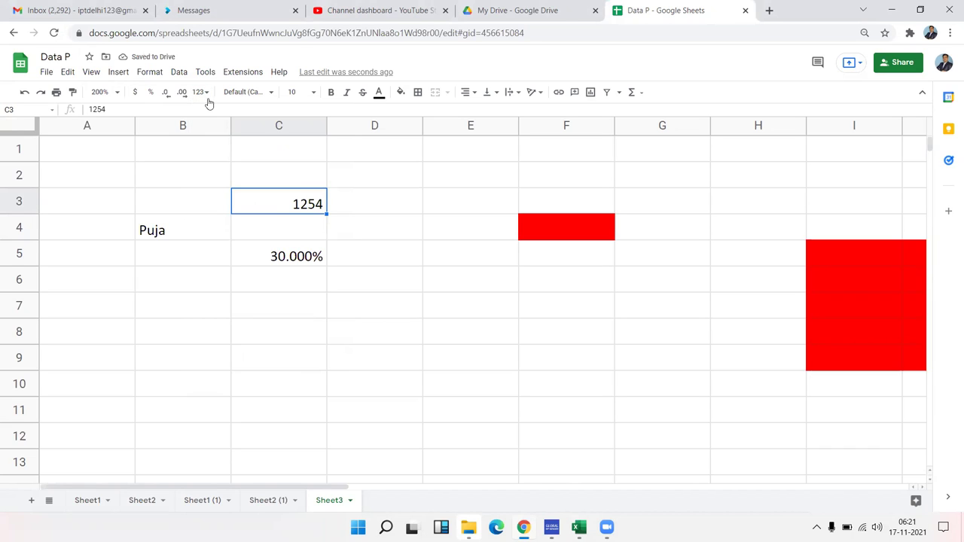
left_click(207, 100)
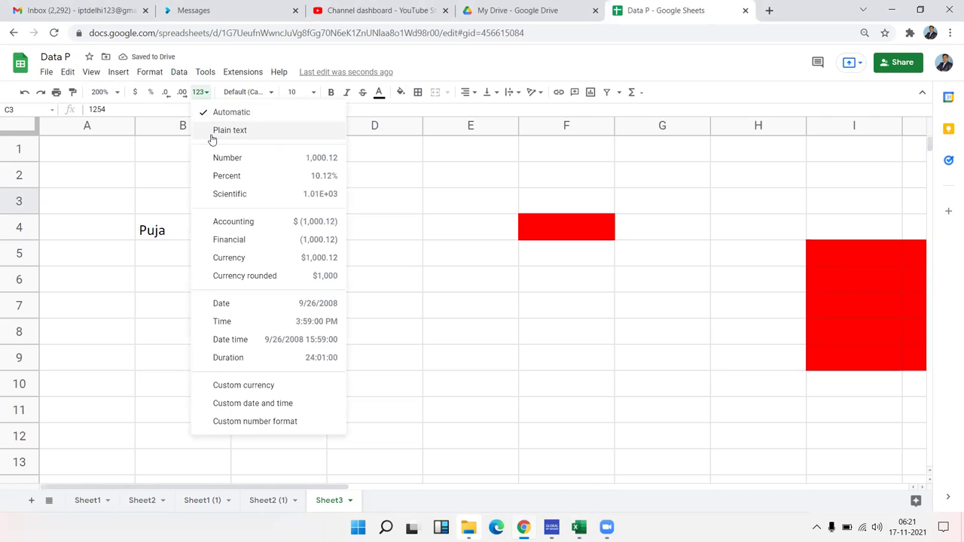
Step: Make the name in B4 and the 1254 in C3 plain text
left_click(149, 233)
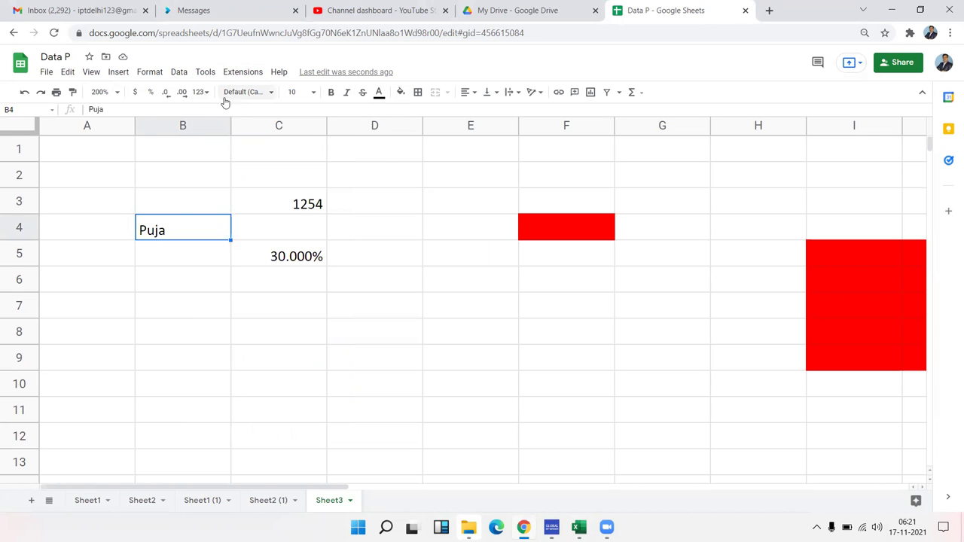
left_click(199, 92)
left_click(225, 130)
left_click(284, 211)
left_click(200, 91)
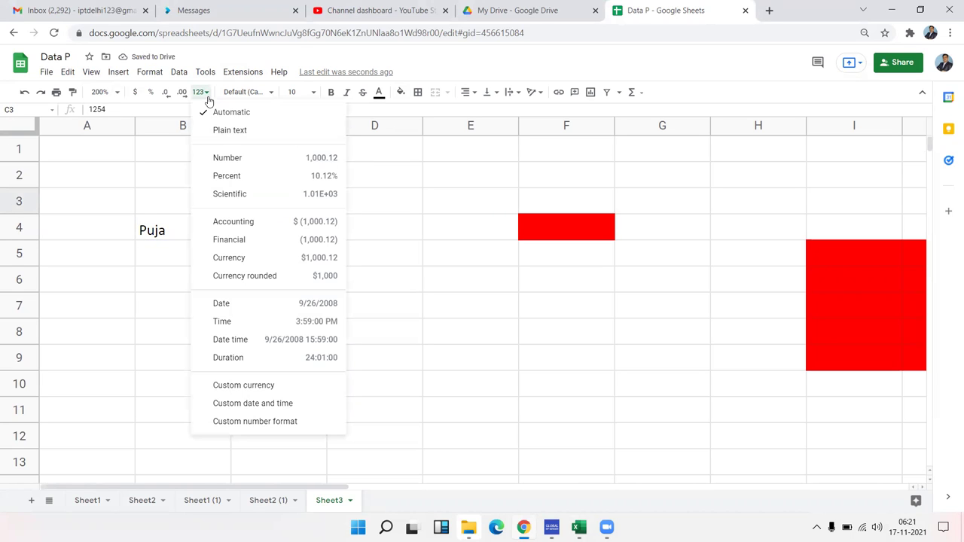
left_click(245, 135)
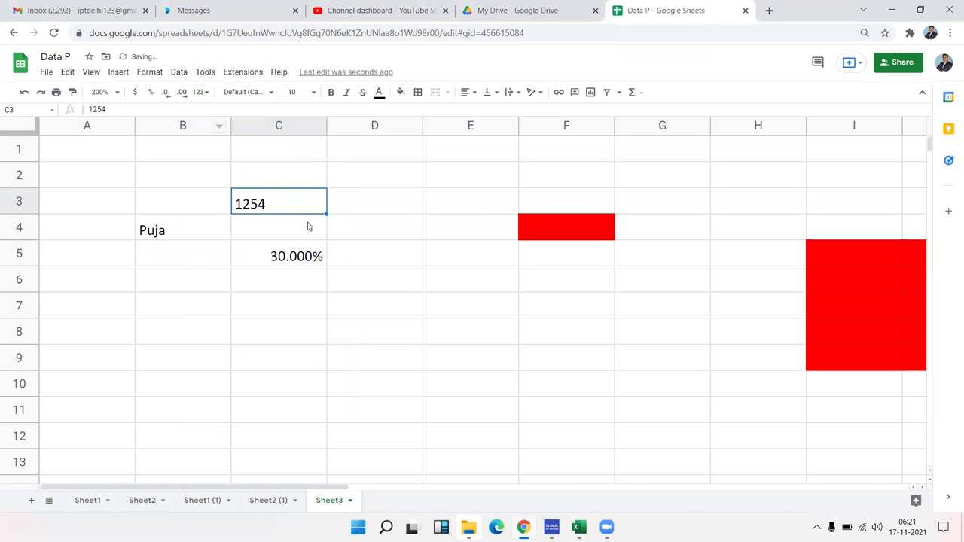
Step: Enter =SUM(C3) in D3, which returns 0 because C3 is text
left_click(360, 204)
type("=sum(")
key("Left")
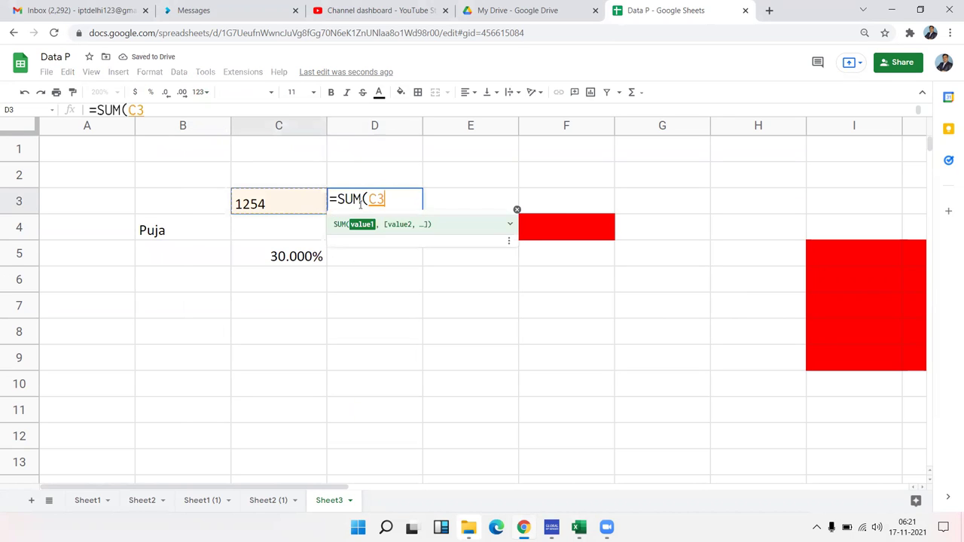
key("Return")
left_click(360, 209)
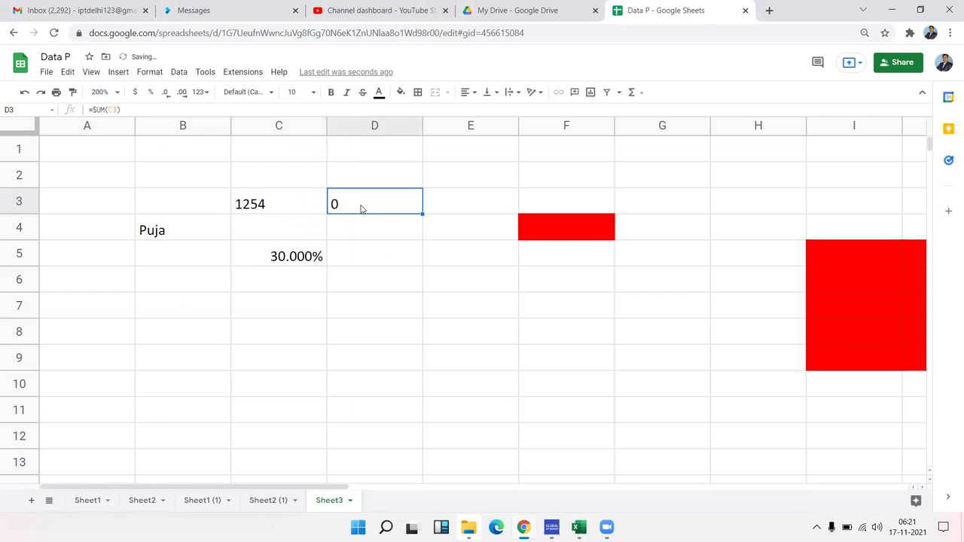
left_click(302, 210)
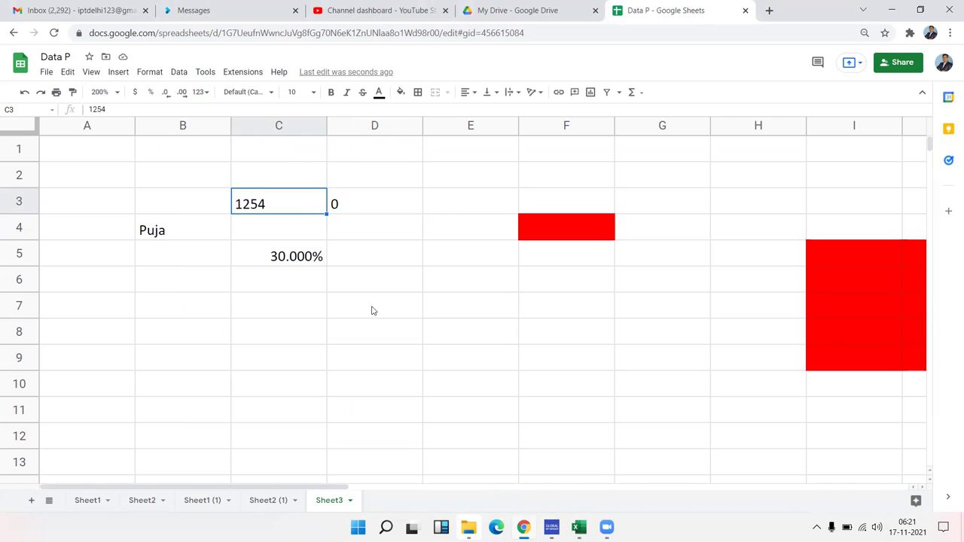
left_click(202, 92)
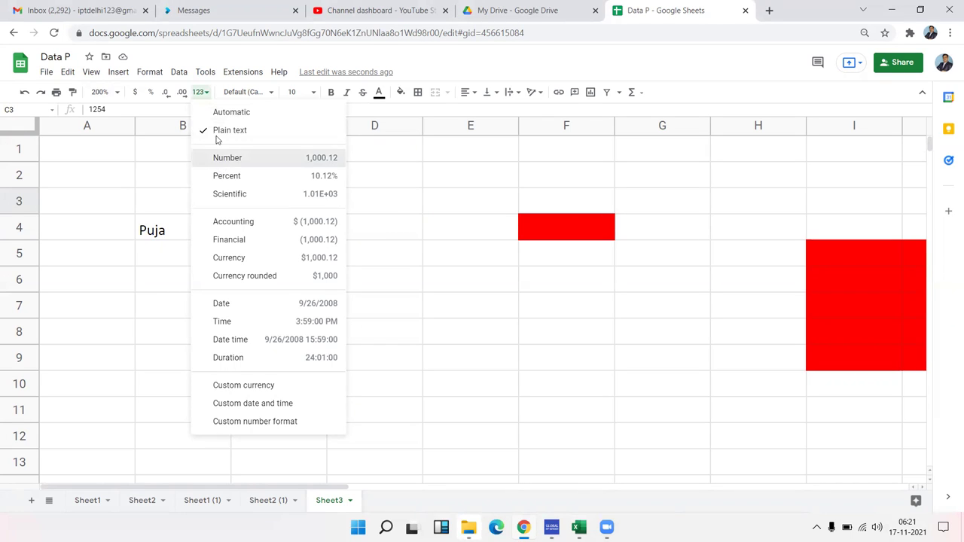
Step: Set C3 back to Number, then try Accounting, Financial and Currency formats on it
left_click(222, 159)
left_click(200, 93)
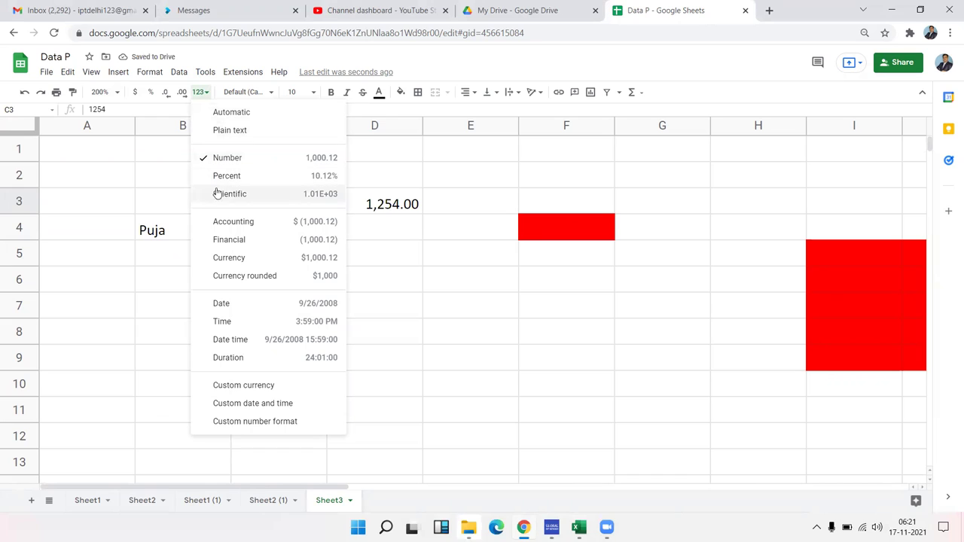
left_click(241, 226)
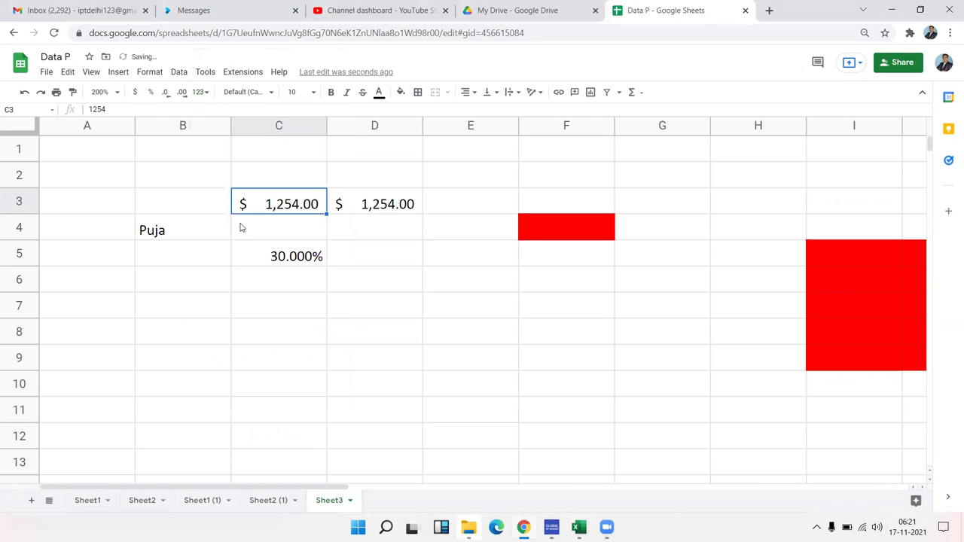
left_click(201, 92)
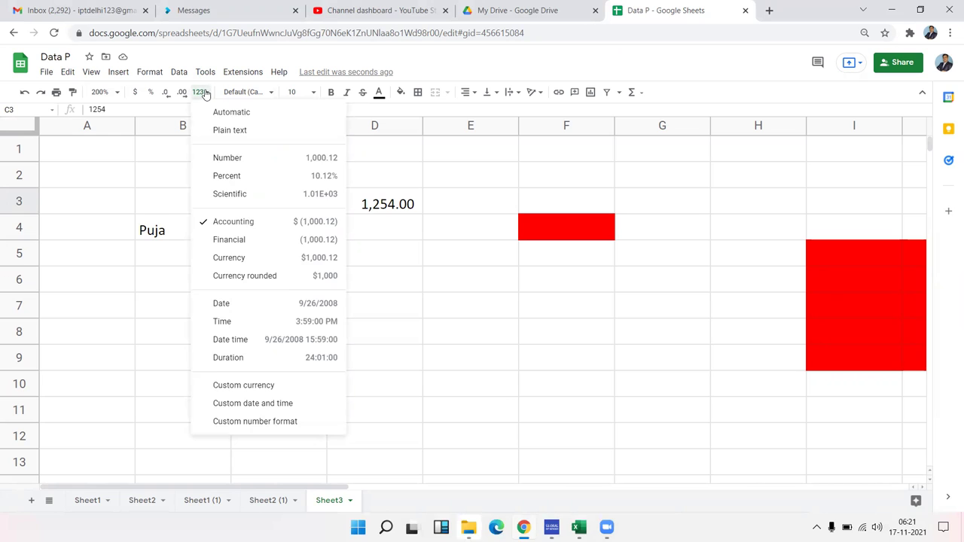
left_click(232, 248)
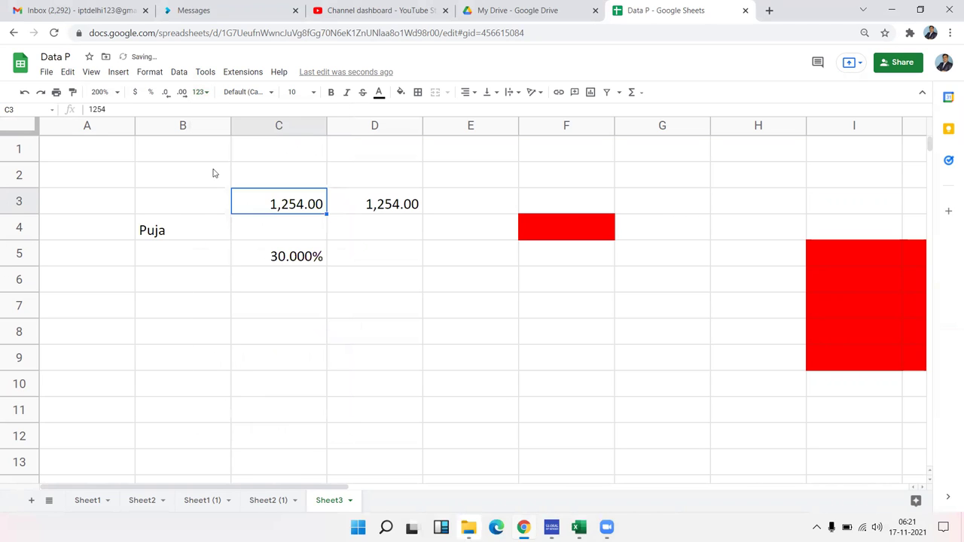
left_click(199, 92)
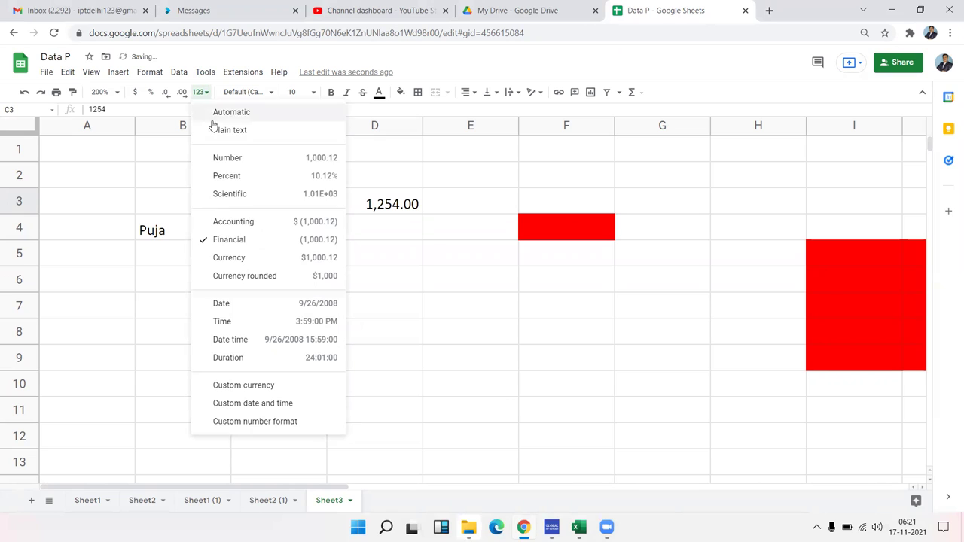
left_click(230, 258)
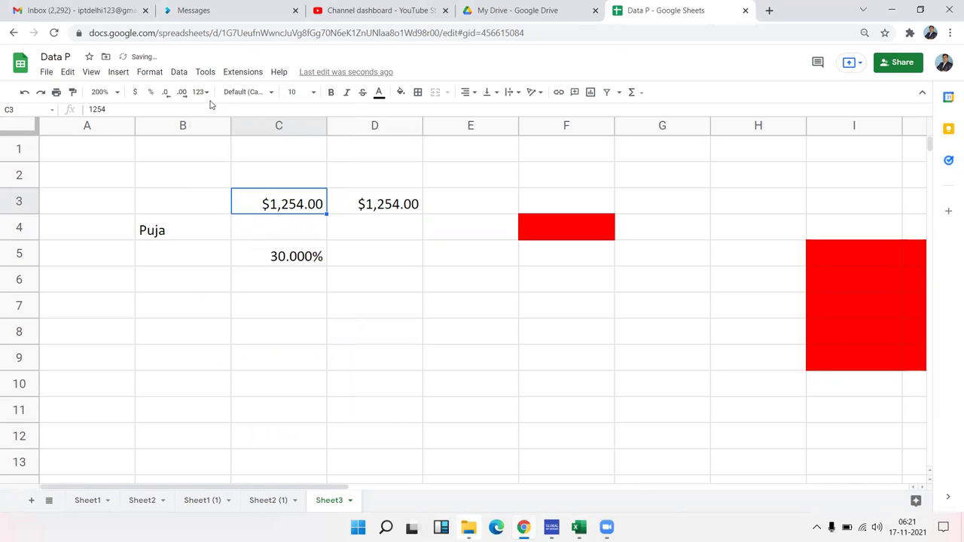
Step: Format C3 as Currency rounded to whole dollars
left_click(252, 95)
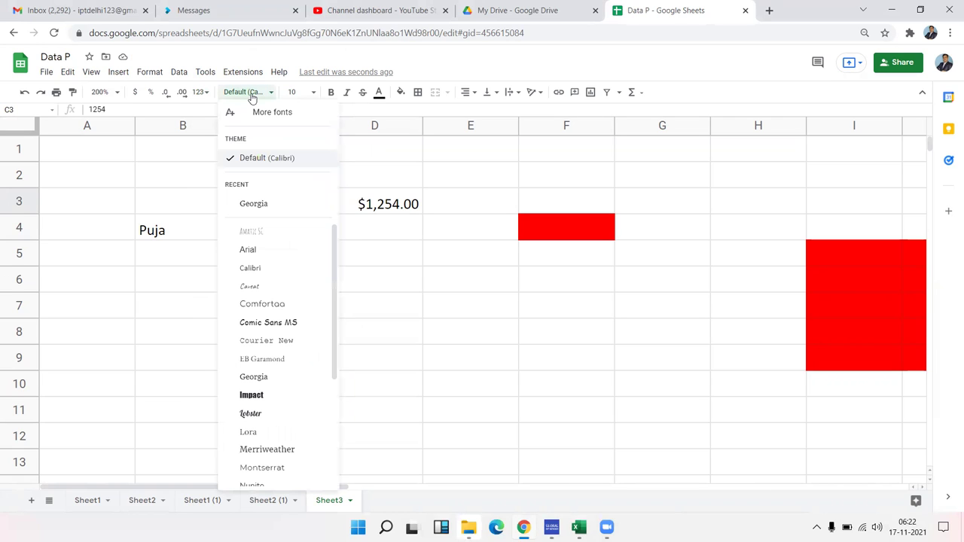
left_click(253, 95)
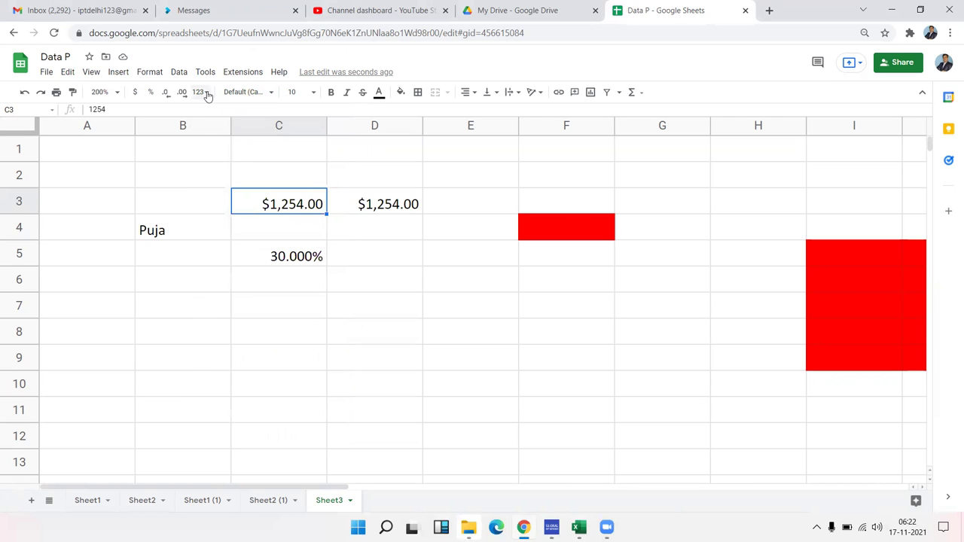
left_click(200, 92)
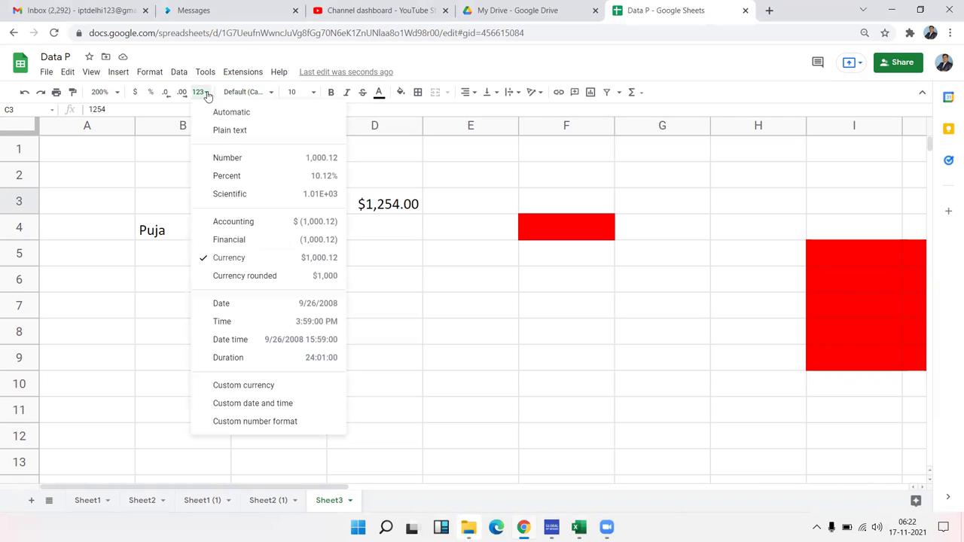
left_click(243, 279)
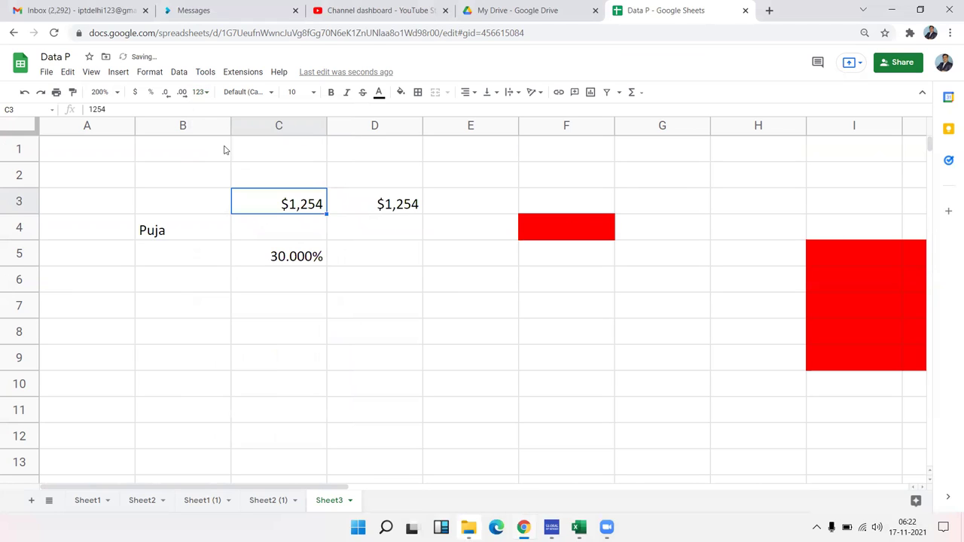
Step: Enter 123.50 in C3, then check its stored value and number format options
type("123.50")
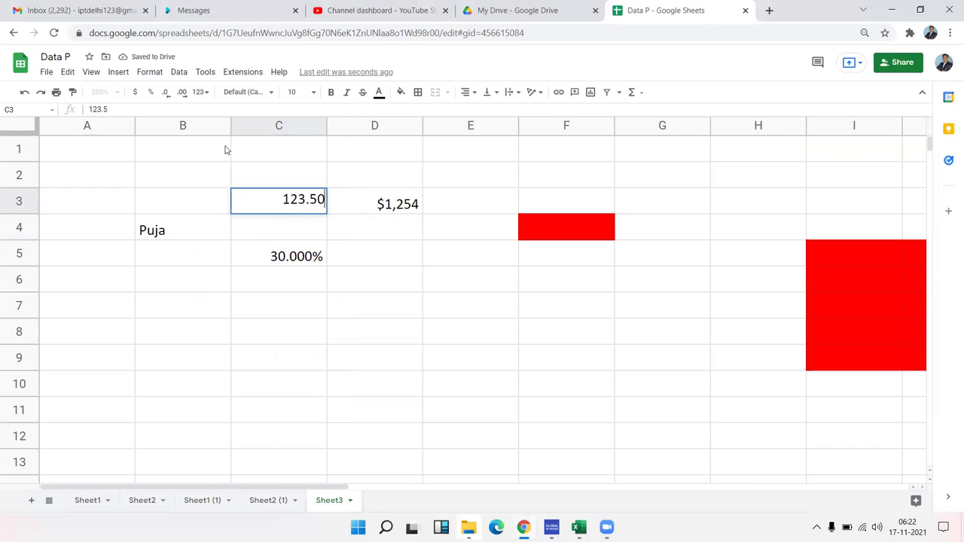
key("Return")
key("Up")
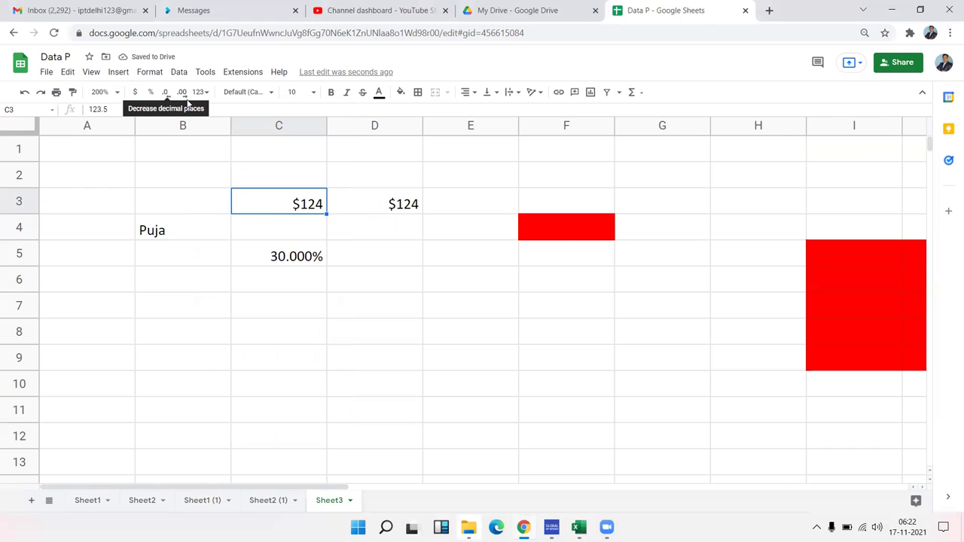
left_click(242, 92)
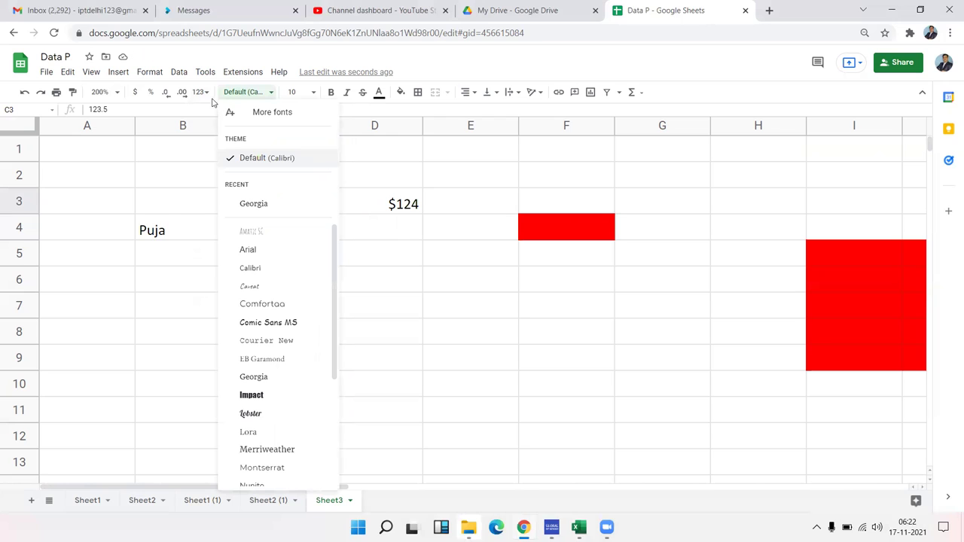
left_click(201, 91)
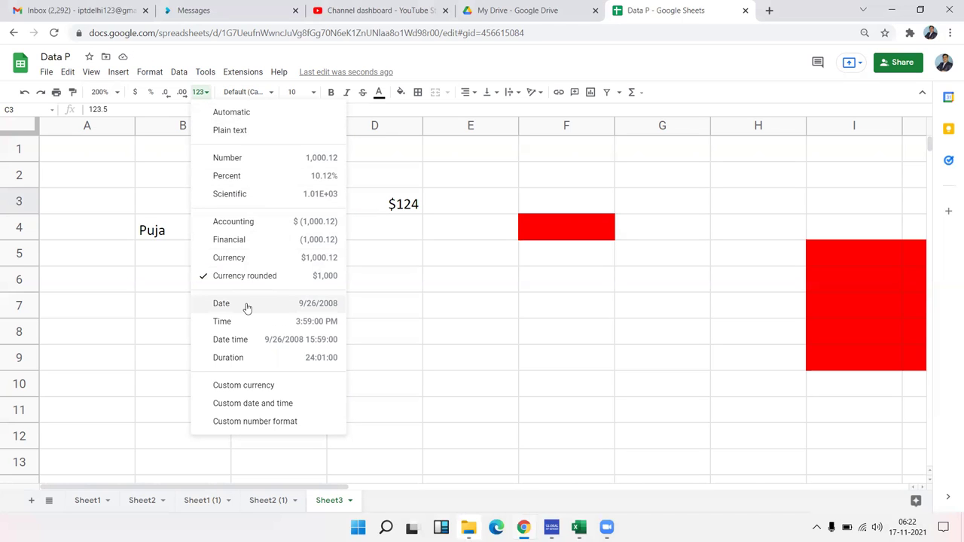
Step: Enter the date 1/11 in D6 and format it as a full Date
left_click(391, 288)
type("1/11")
key("Return")
left_click(391, 286)
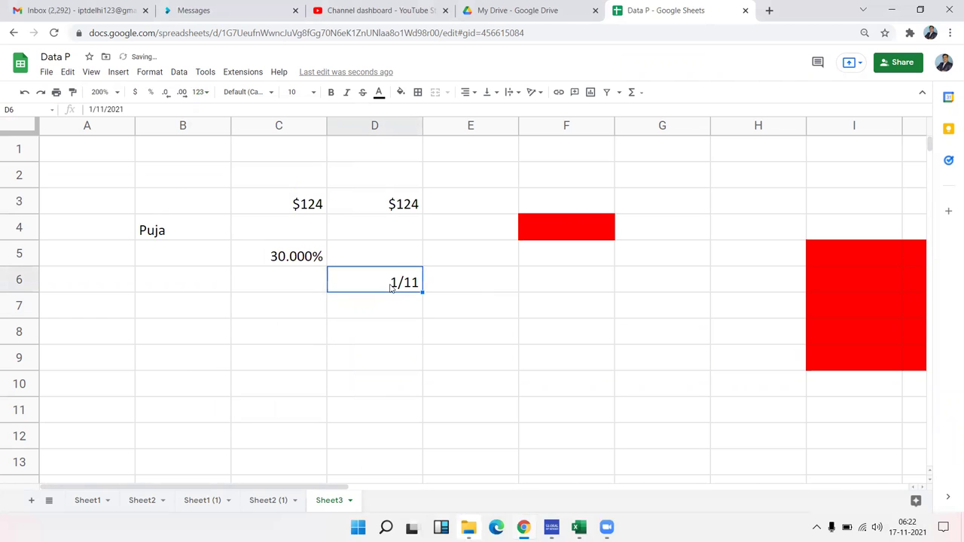
left_click(199, 92)
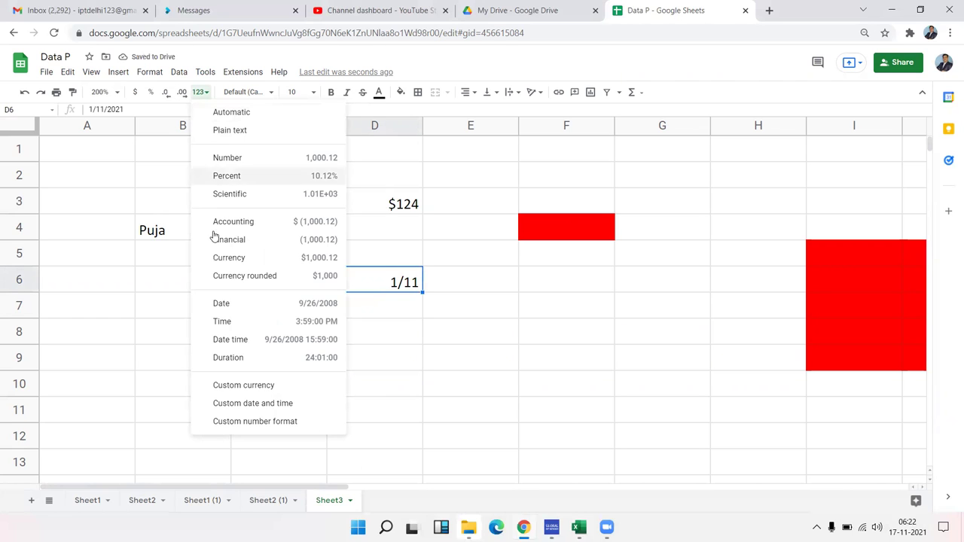
left_click(229, 306)
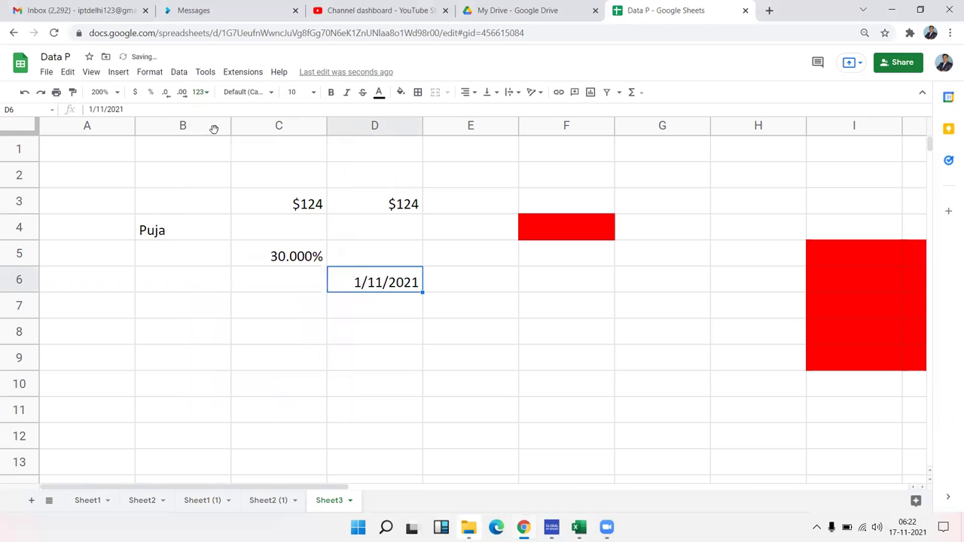
left_click(200, 92)
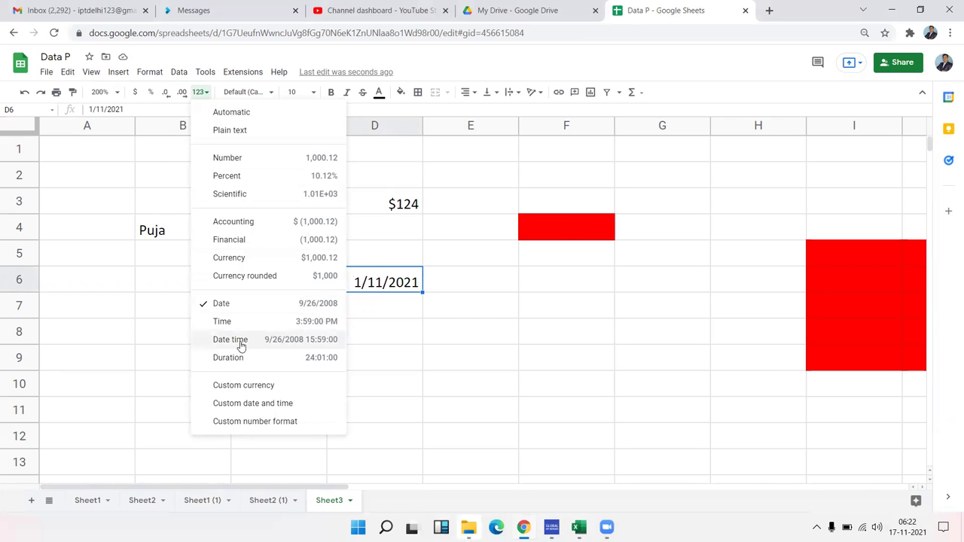
Step: Enter 45:20:30 in C7, correcting a typo along the way
left_click(433, 340)
left_click(269, 317)
type("45")
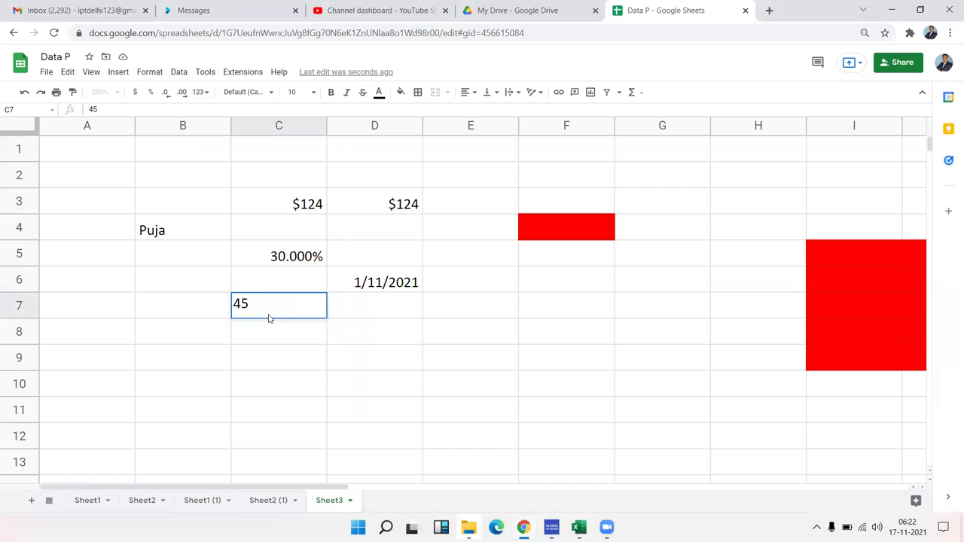
type(":230")
key("BackSpace")
key("BackSpace")
type("0:30")
key("Return")
key("Up")
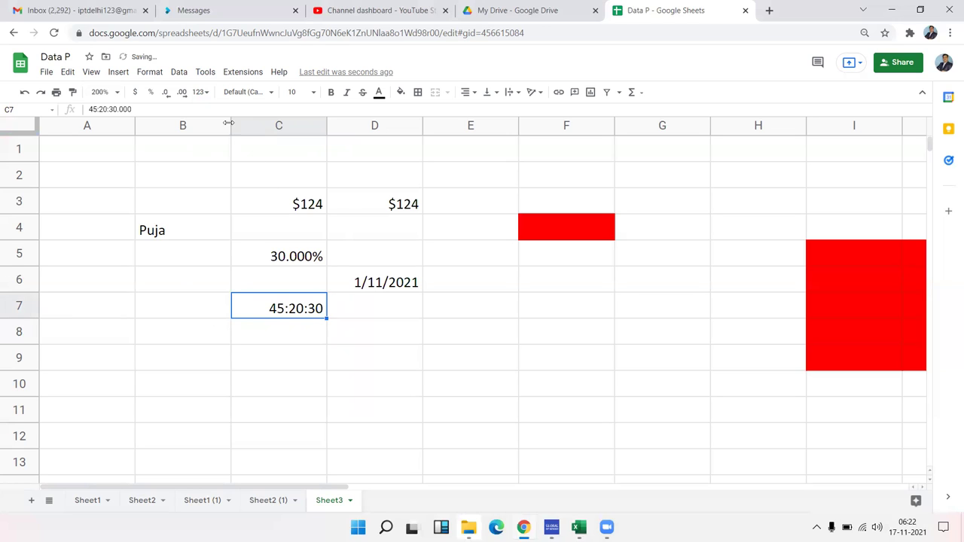
Step: Format C7 as Time, showing 9:20:30 PM, then switch it back to Duration
left_click(201, 92)
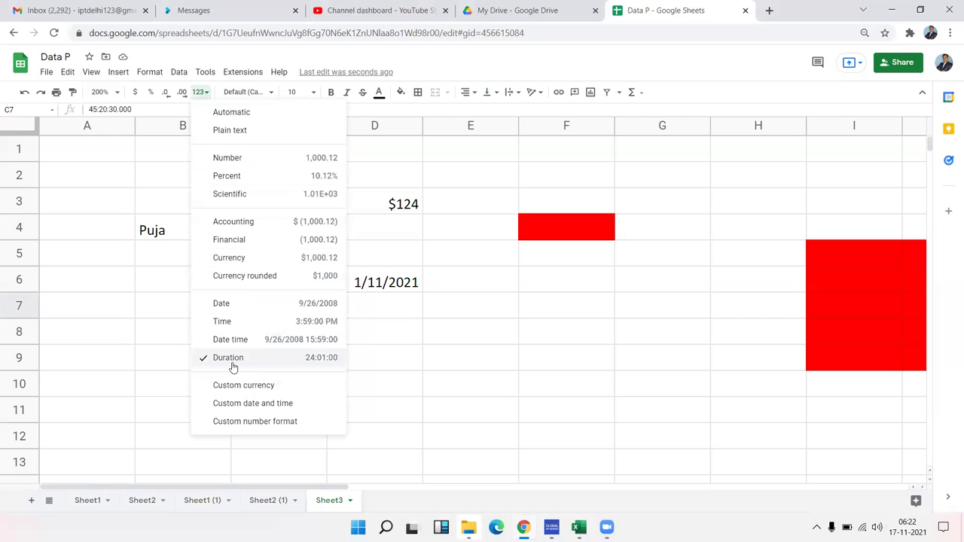
left_click(240, 324)
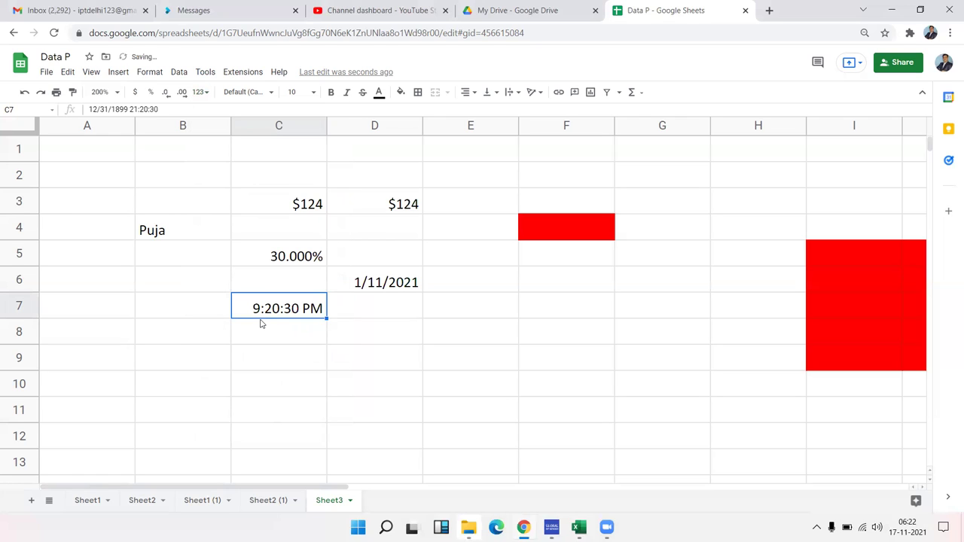
left_click(200, 92)
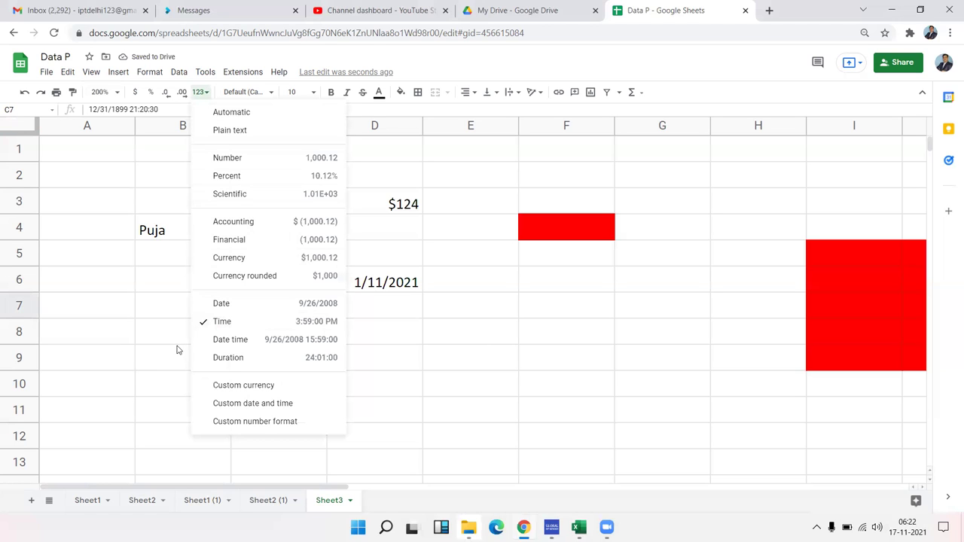
left_click(214, 362)
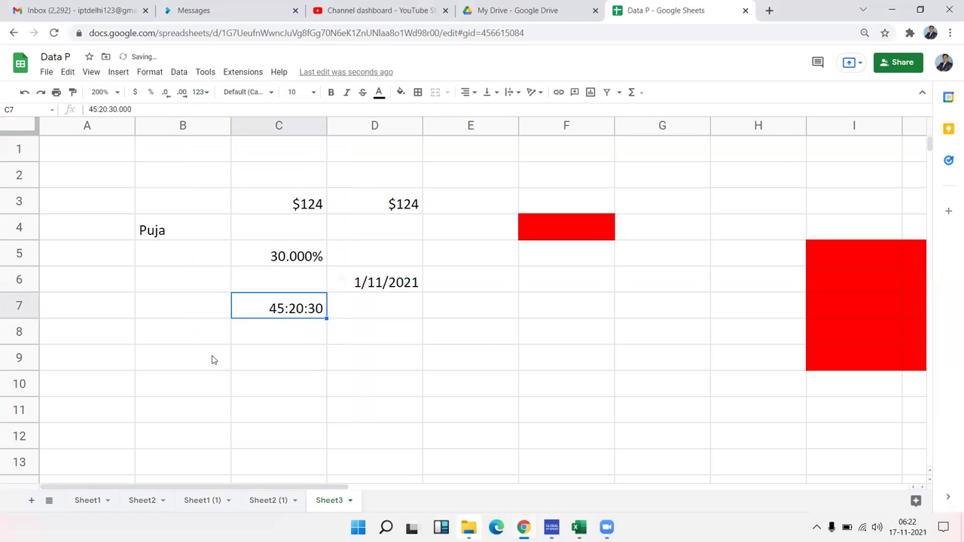
left_click(268, 211)
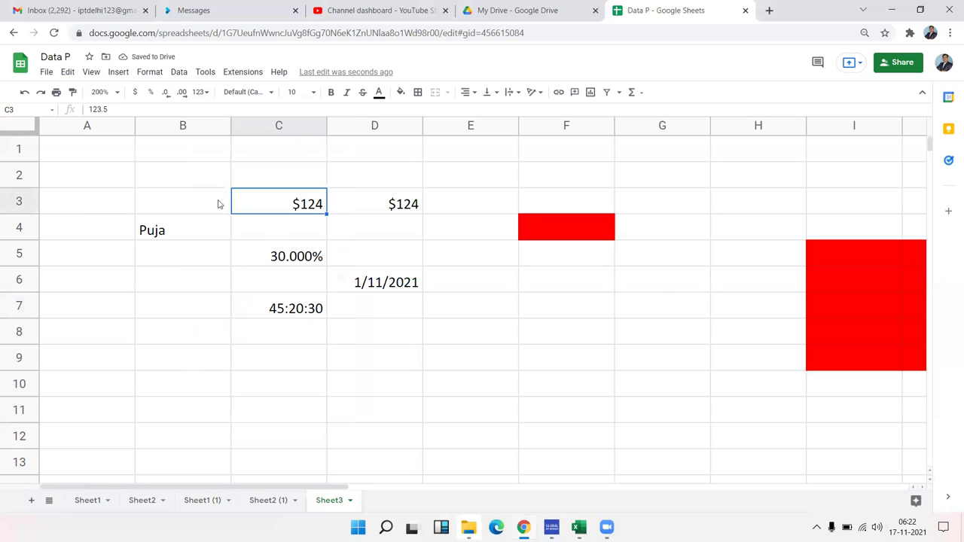
Step: Apply the Indian Rupee custom currency to C3 so it shows ₹123.50
left_click(204, 92)
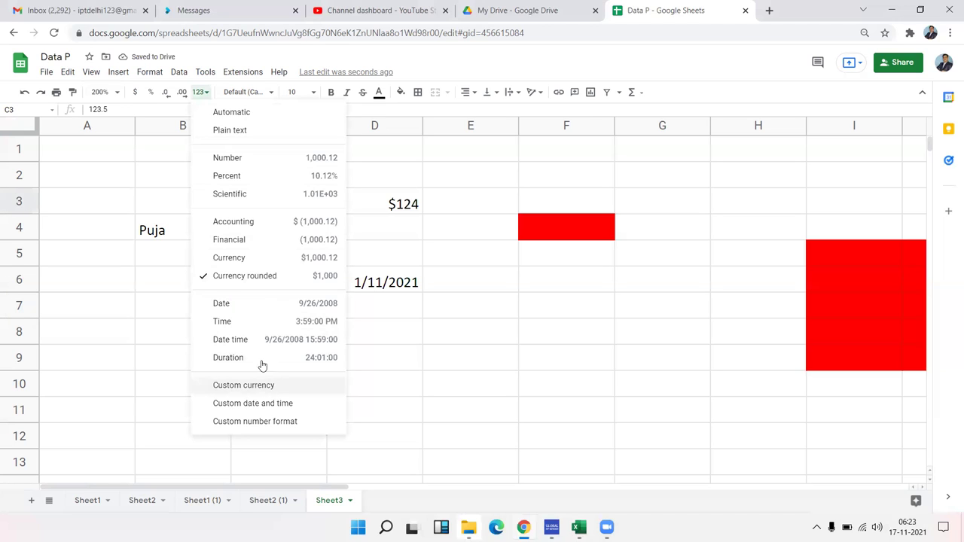
left_click(259, 386)
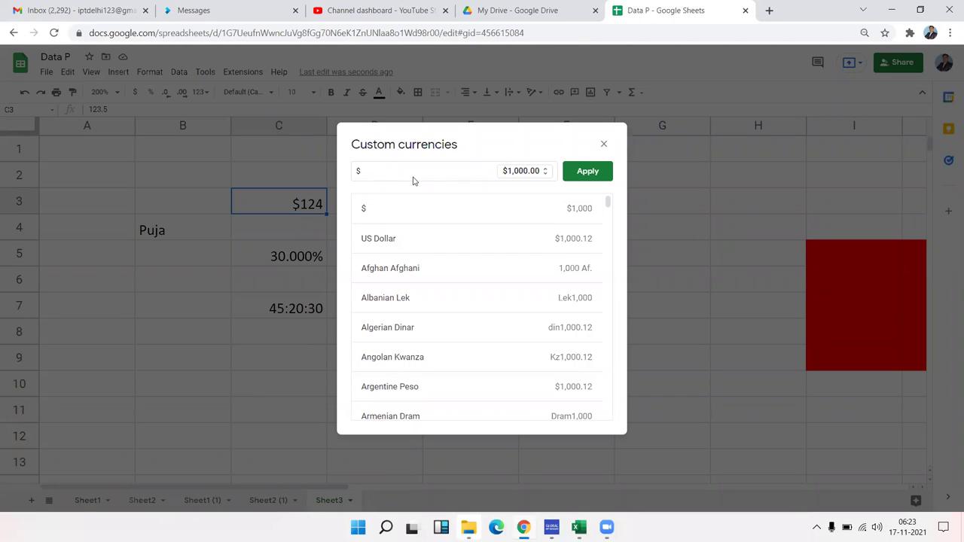
scroll(404, 239, "down", 5)
scroll(408, 251, "down", 4)
scroll(408, 250, "down", 5)
scroll(407, 251, "down", 3)
scroll(406, 251, "down", 4)
scroll(405, 252, "down", 5)
scroll(404, 252, "down", 8)
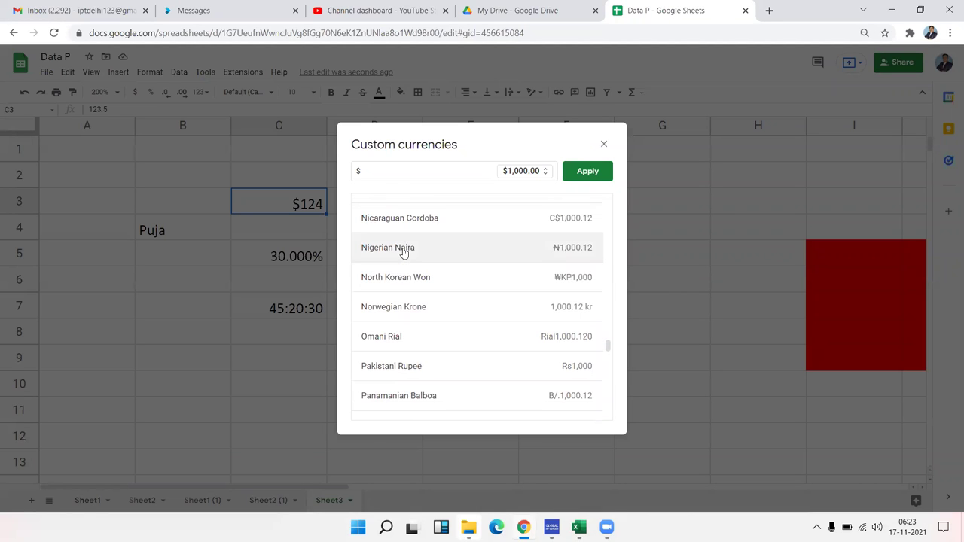
scroll(404, 253, "down", 8)
scroll(402, 254, "down", 4)
scroll(403, 254, "down", 5)
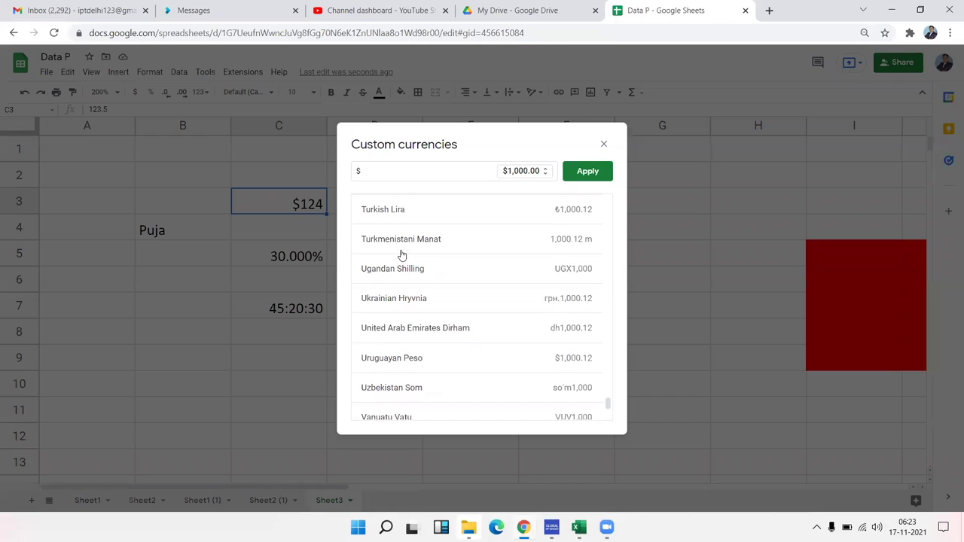
scroll(402, 254, "down", 3)
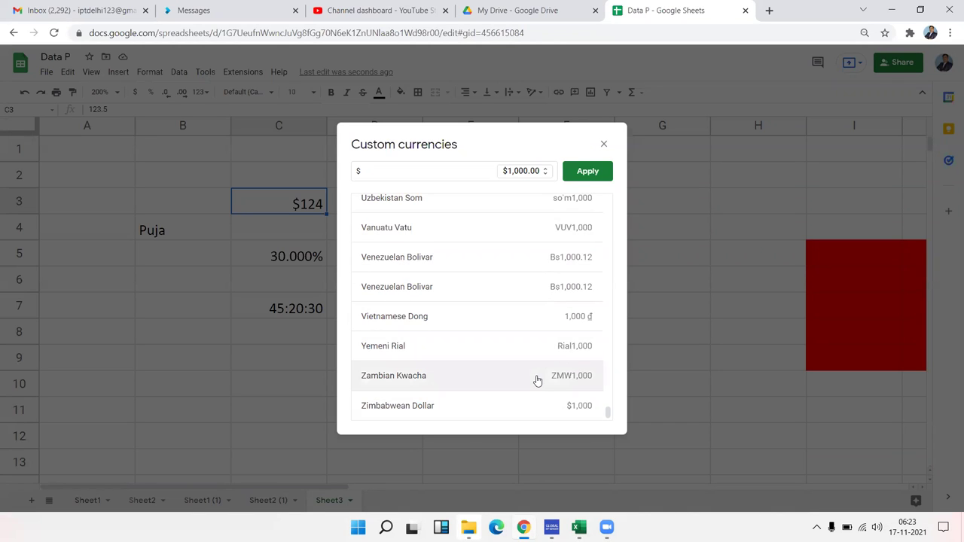
scroll(412, 355, "up", 3)
scroll(412, 355, "up", 5)
scroll(412, 355, "up", 5)
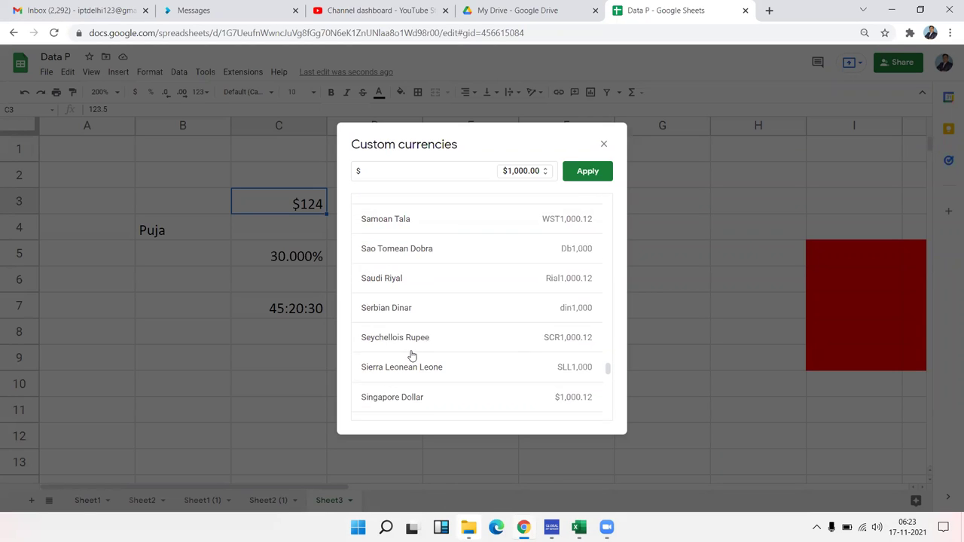
scroll(412, 355, "up", 5)
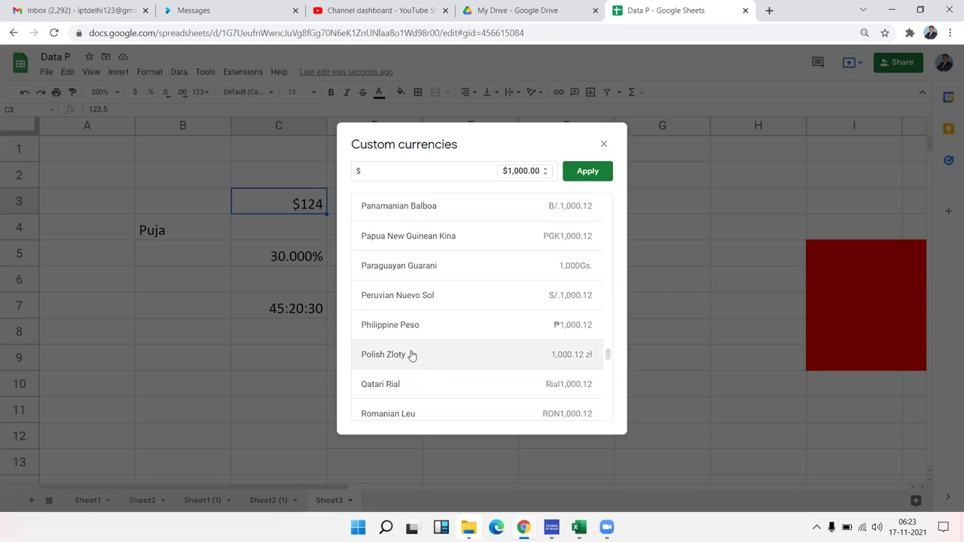
scroll(412, 355, "down", 4)
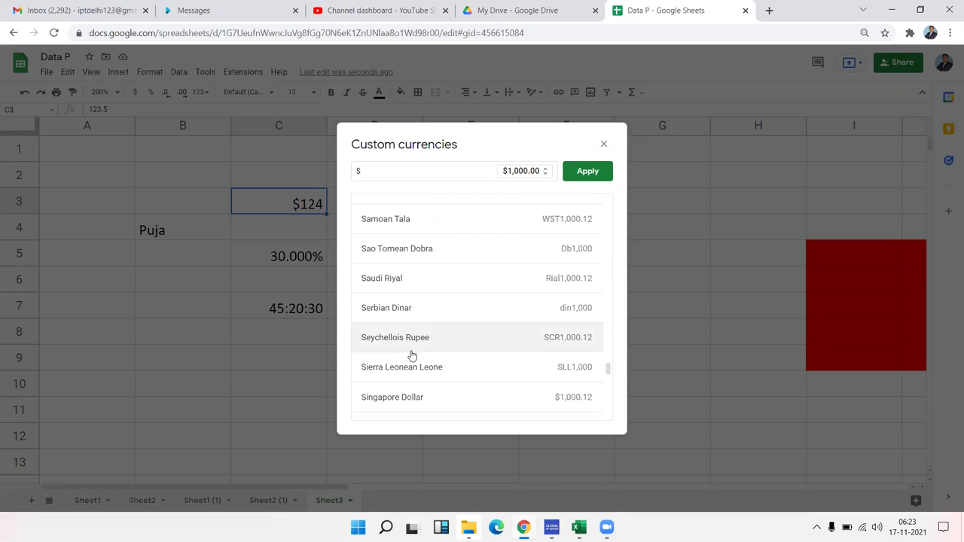
scroll(412, 355, "up", 4)
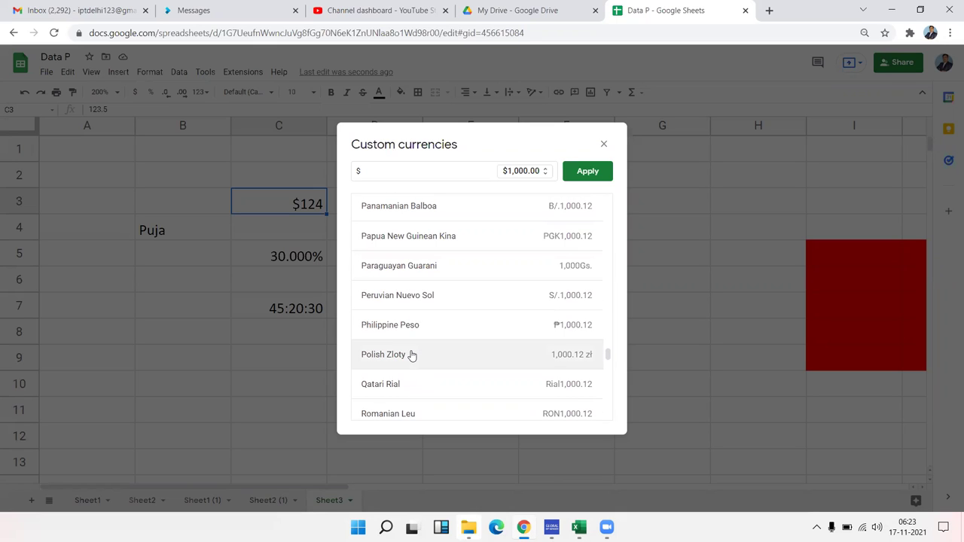
scroll(415, 398, "up", 4)
scroll(415, 401, "up", 4)
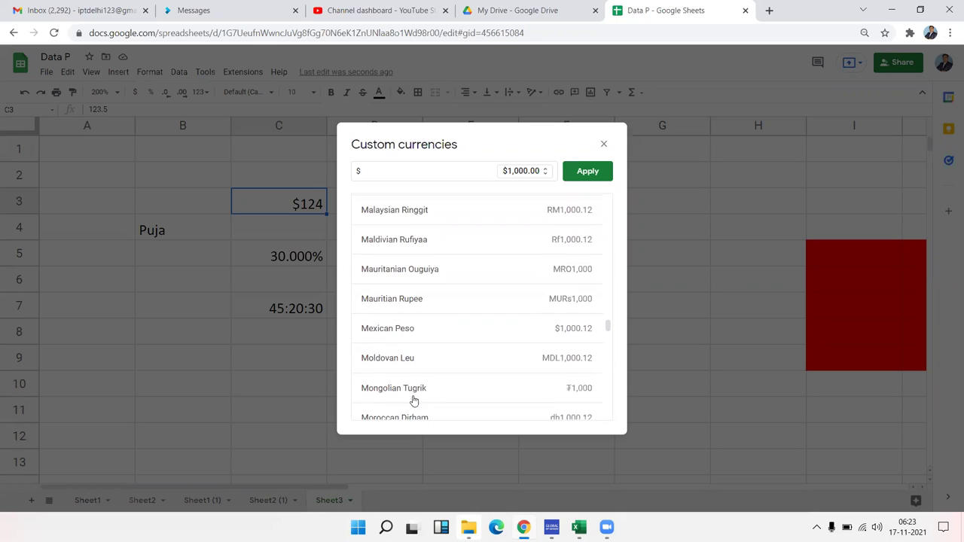
scroll(414, 401, "up", 4)
scroll(414, 401, "up", 4)
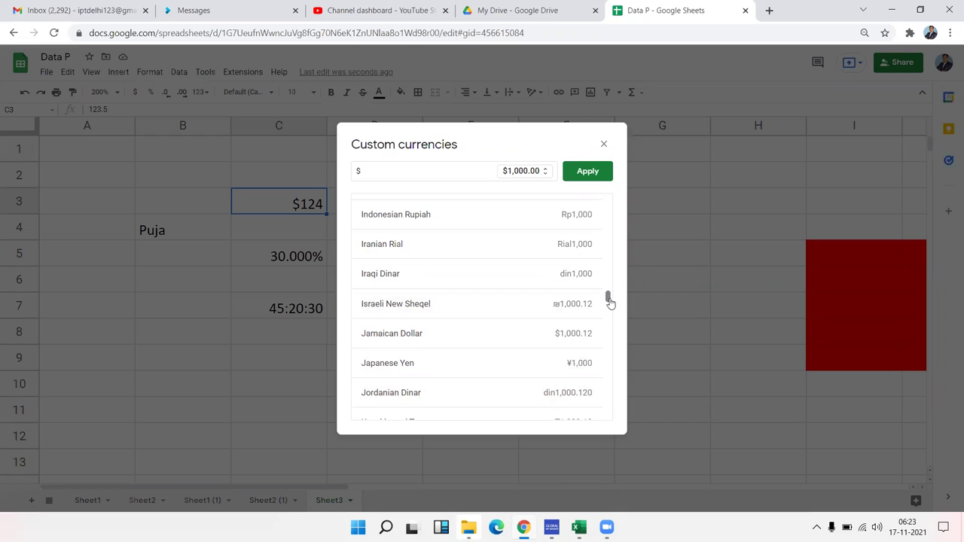
left_click_drag(609, 301, 609, 299)
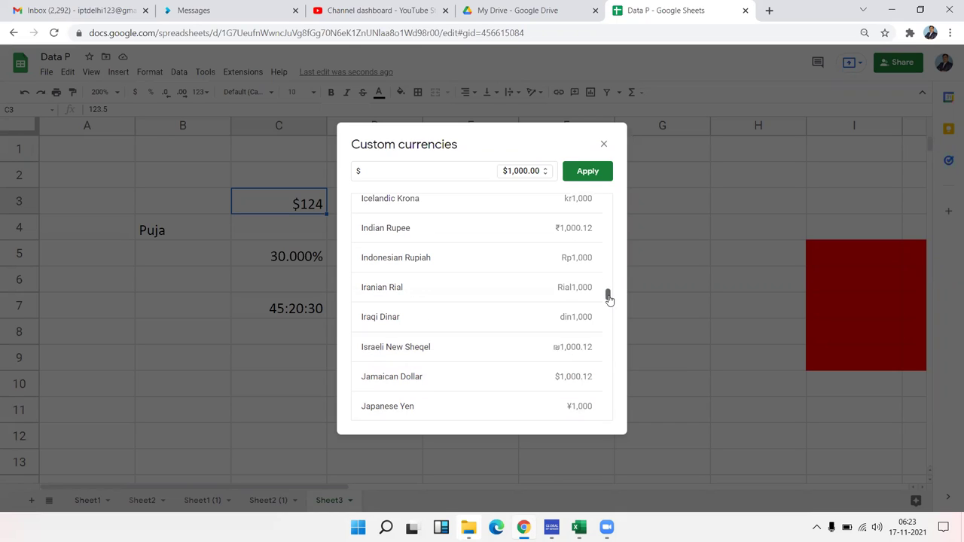
left_click(514, 233)
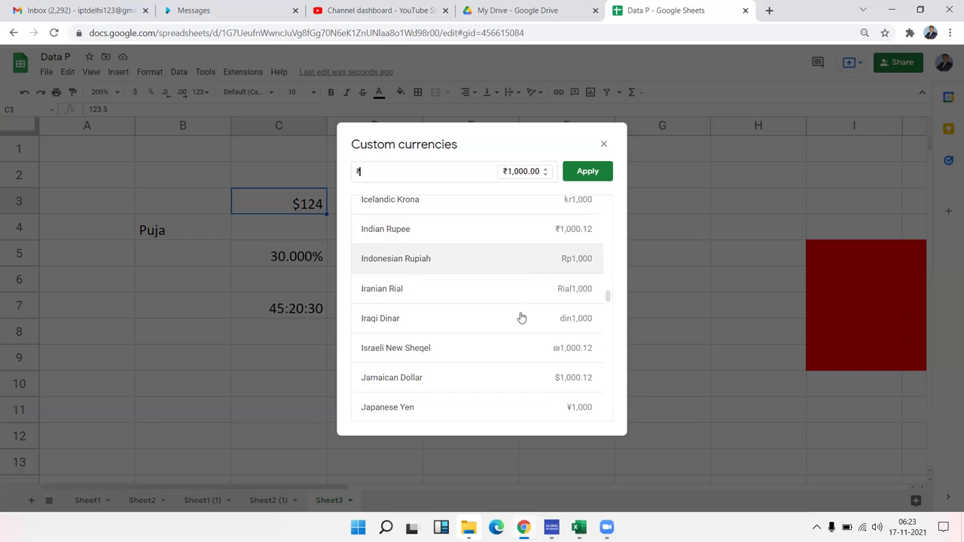
left_click(588, 176)
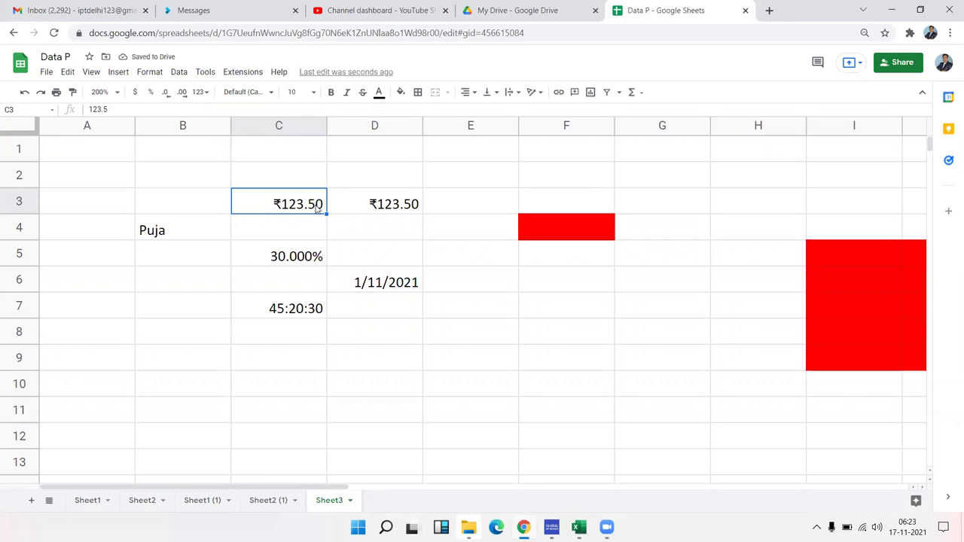
Step: Select the date in D6 and start a custom date and time format for it
mouse_move(182, 126)
left_click(200, 92)
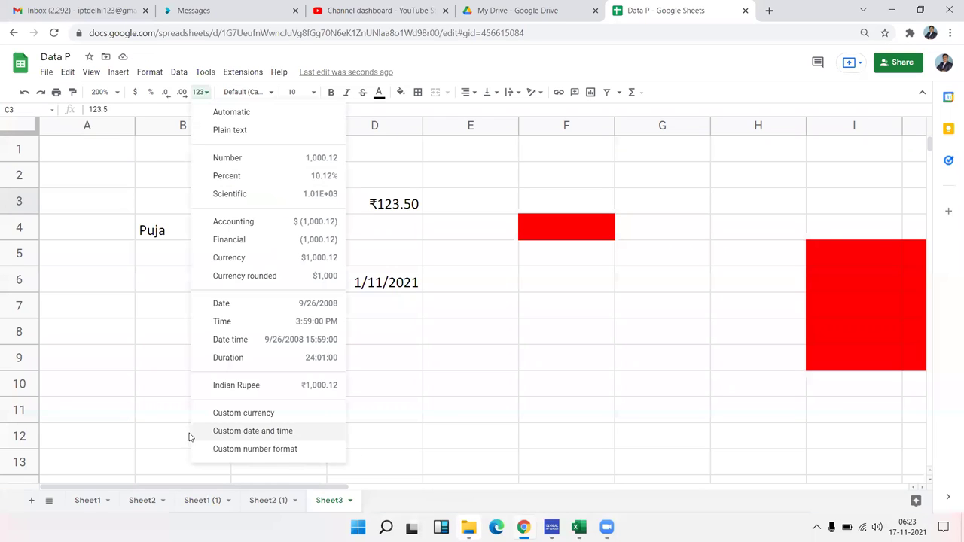
left_click(487, 434)
left_click(392, 284)
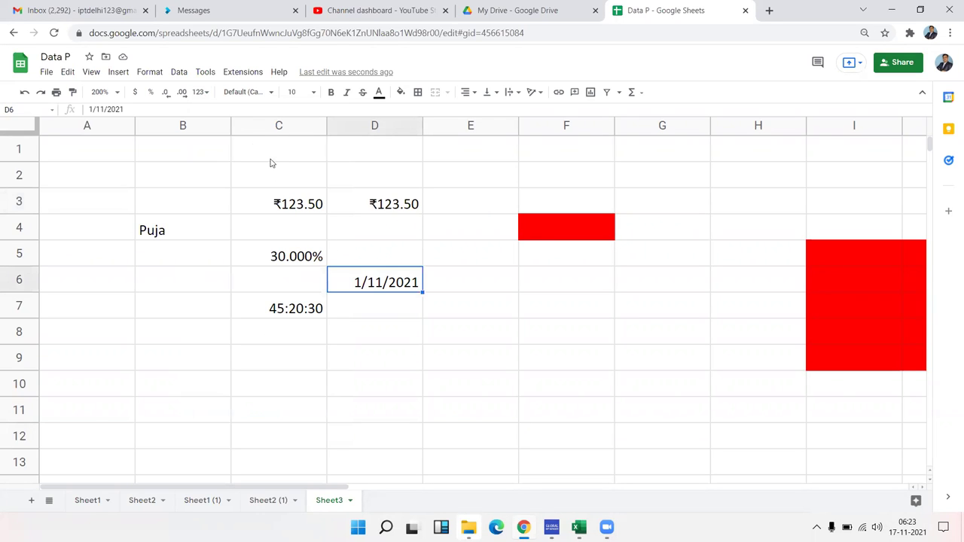
left_click(200, 92)
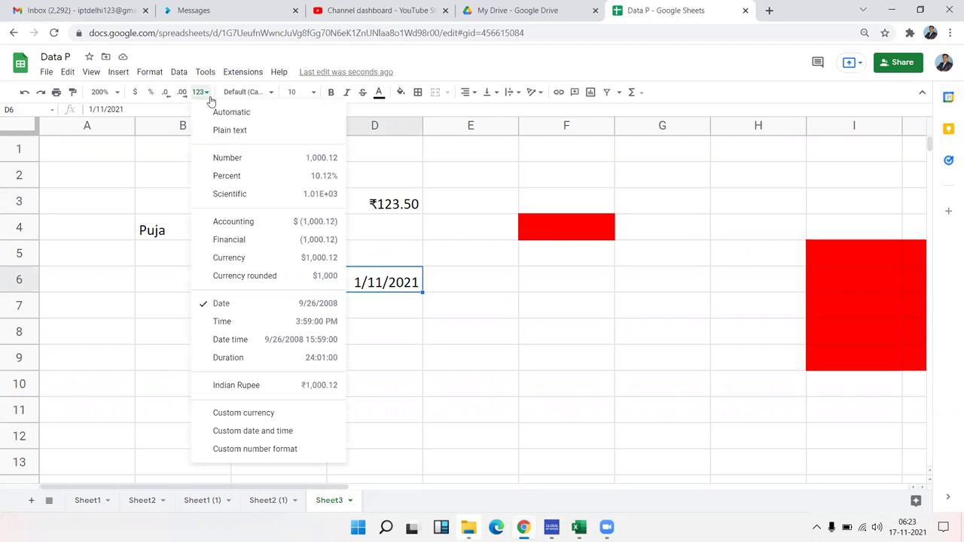
left_click(251, 432)
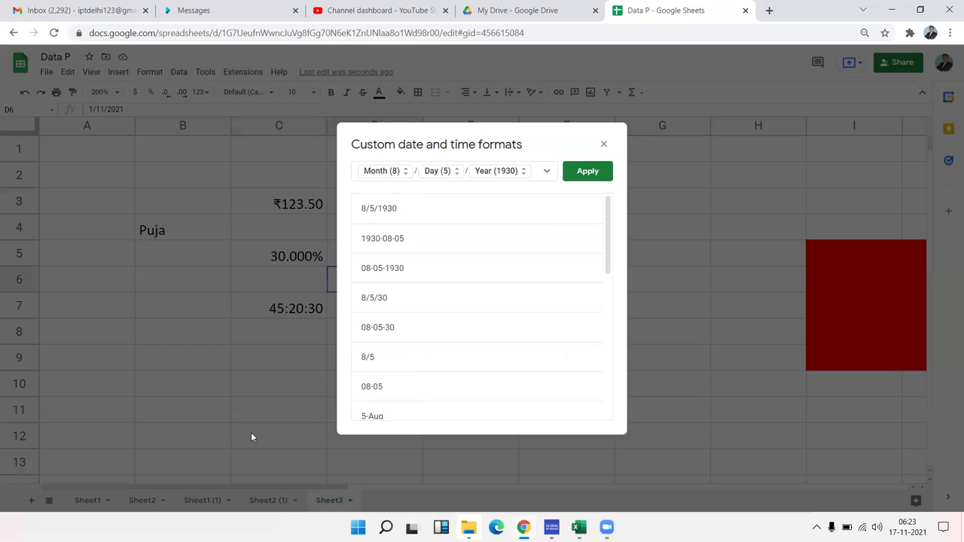
scroll(444, 268, "down", 1)
scroll(456, 267, "down", 5)
scroll(456, 266, "up", 5)
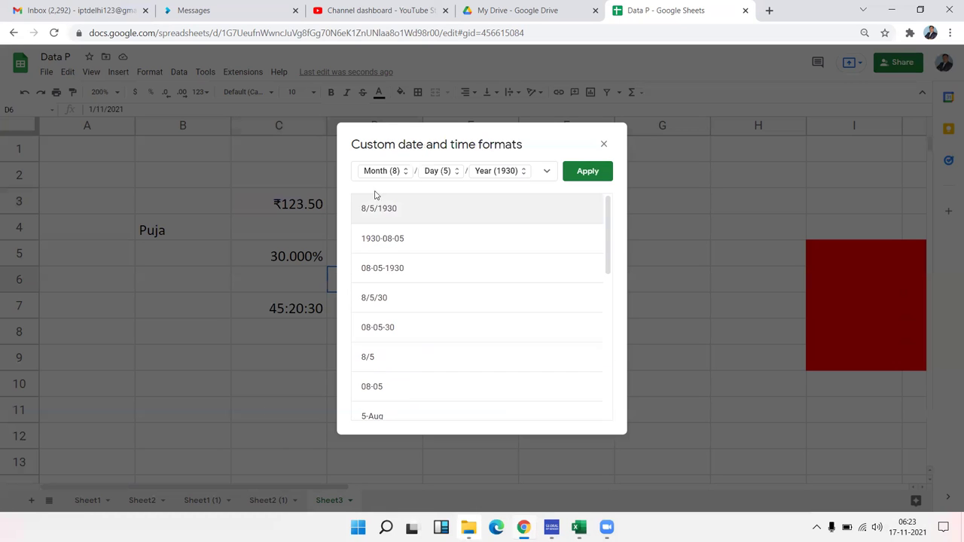
Step: Set the date parts to full month name, two-digit day and four-digit year
left_click(377, 177)
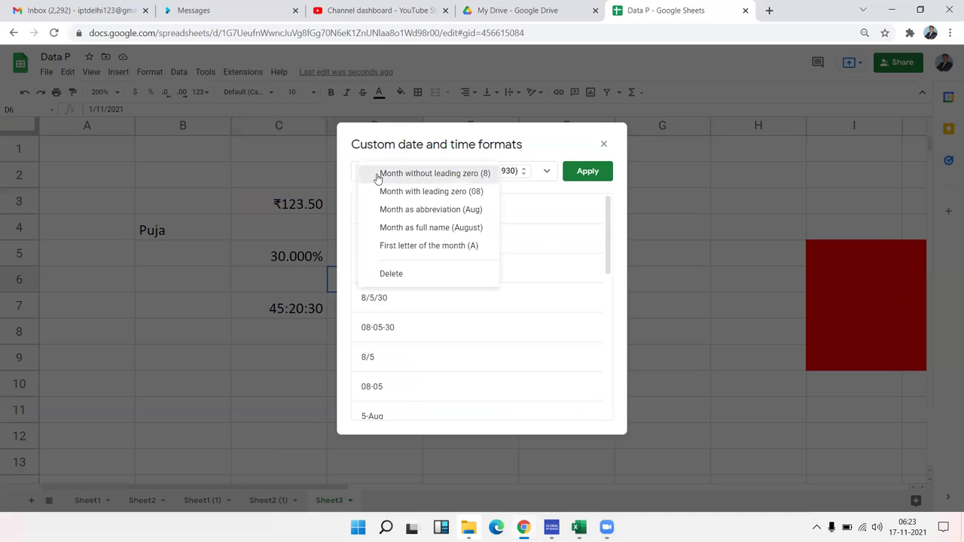
left_click(377, 177)
left_click(447, 178)
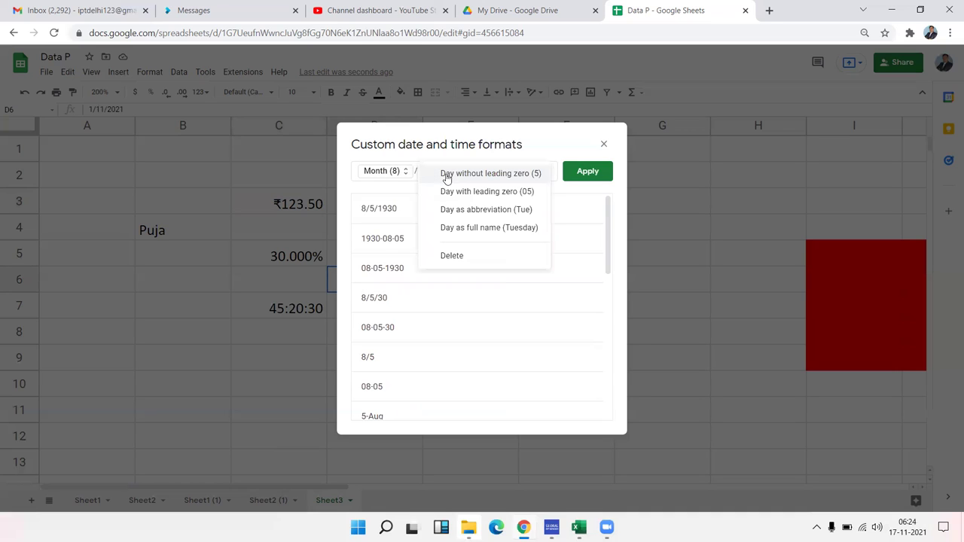
left_click(450, 160)
left_click(478, 175)
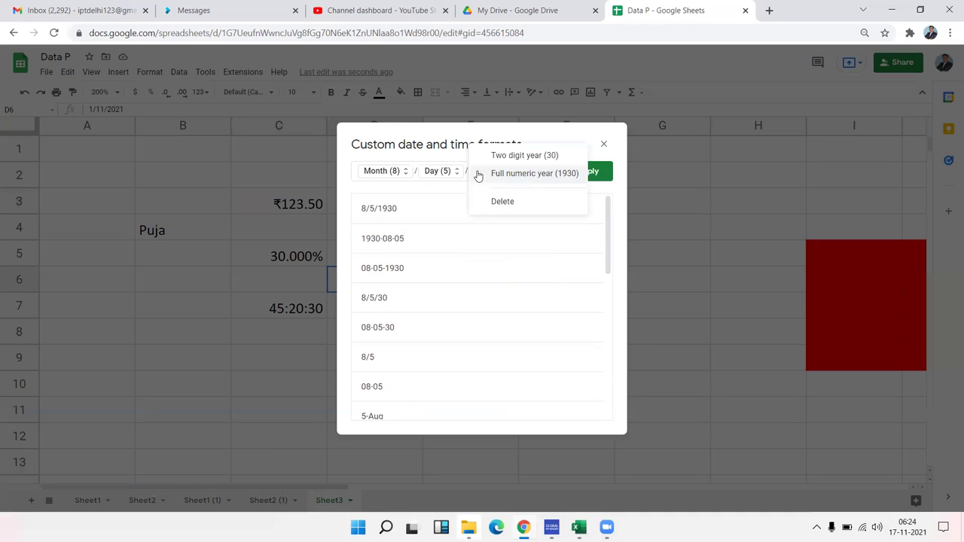
left_click(394, 174)
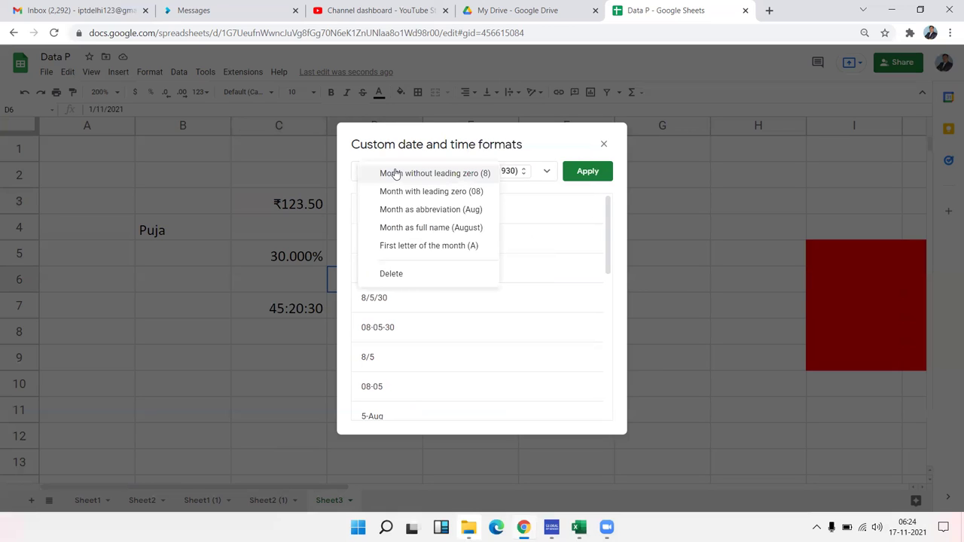
left_click(408, 230)
left_click(455, 176)
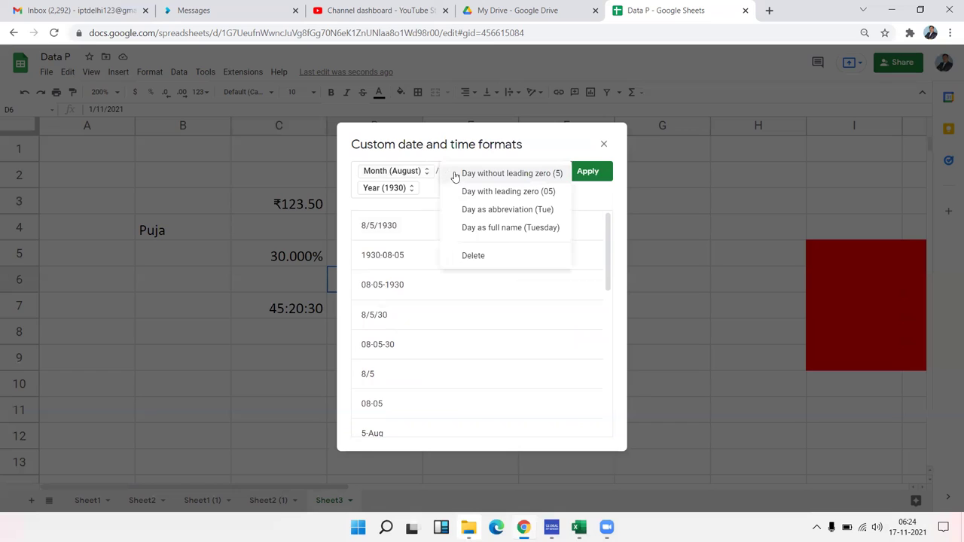
left_click(462, 193)
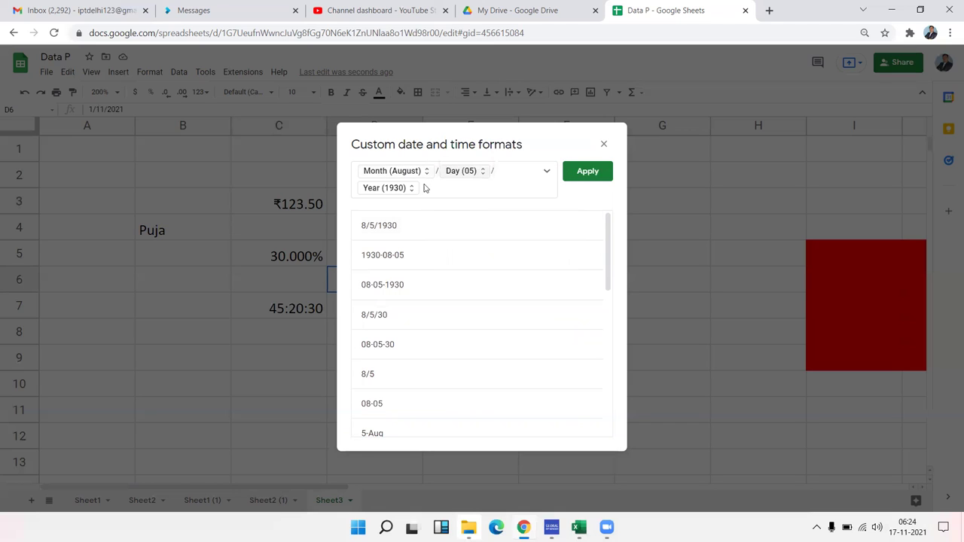
left_click(453, 179)
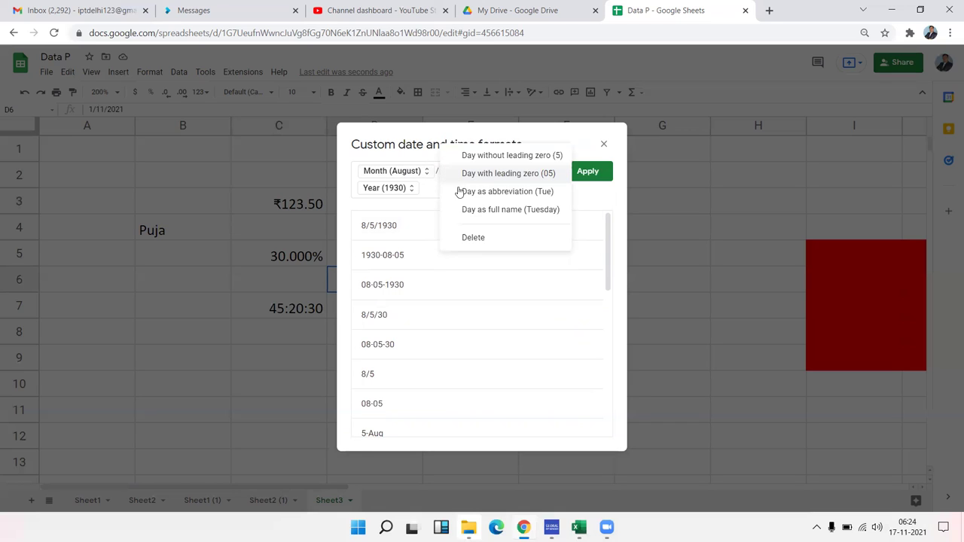
left_click(385, 193)
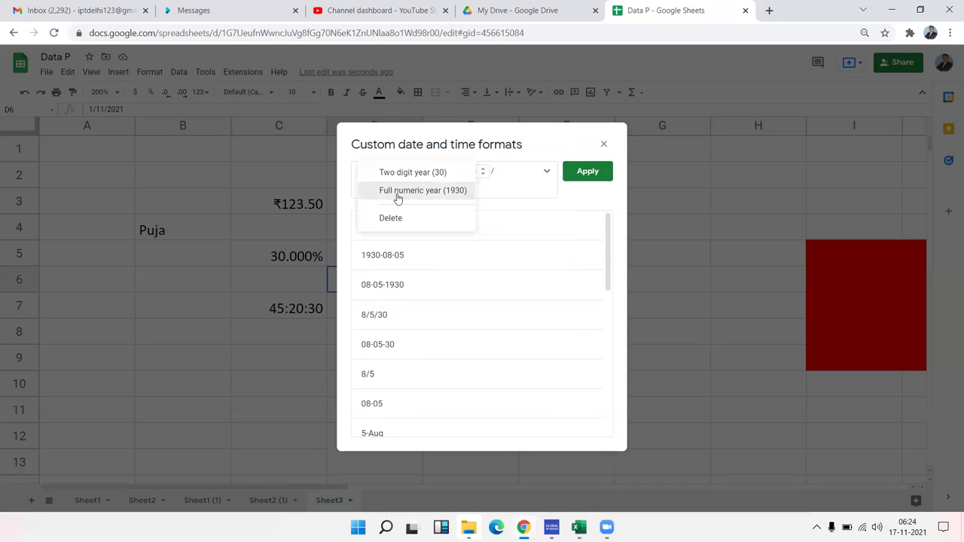
left_click(397, 200)
Step: Apply the Month/Day/Year format to D6 and widen column D to fit January/11/2021
mouse_move(609, 243)
left_mouse_down()
mouse_move(609, 280)
mouse_move(579, 333)
mouse_move(583, 383)
left_mouse_up()
scroll(584, 392, "down", 2)
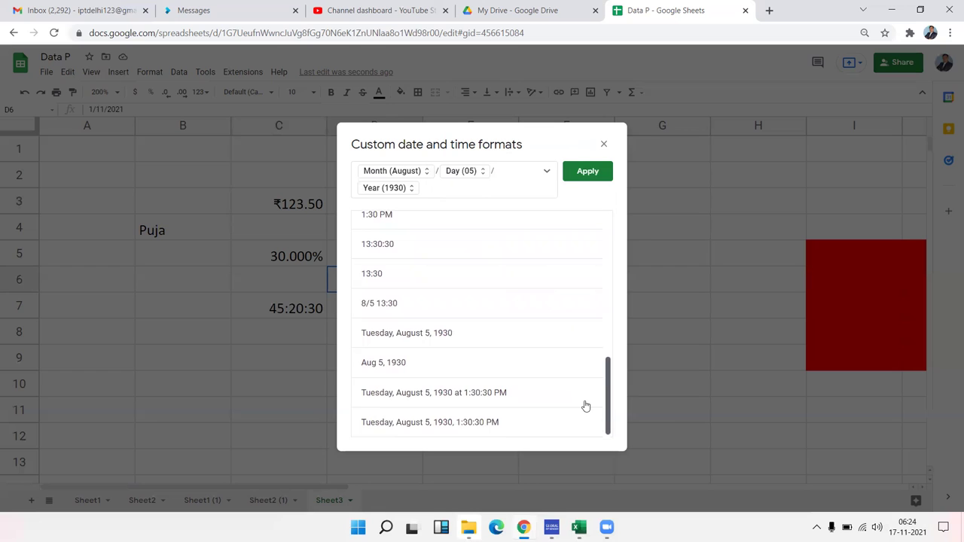
scroll(581, 256, "up", 5)
scroll(587, 221, "up", 5)
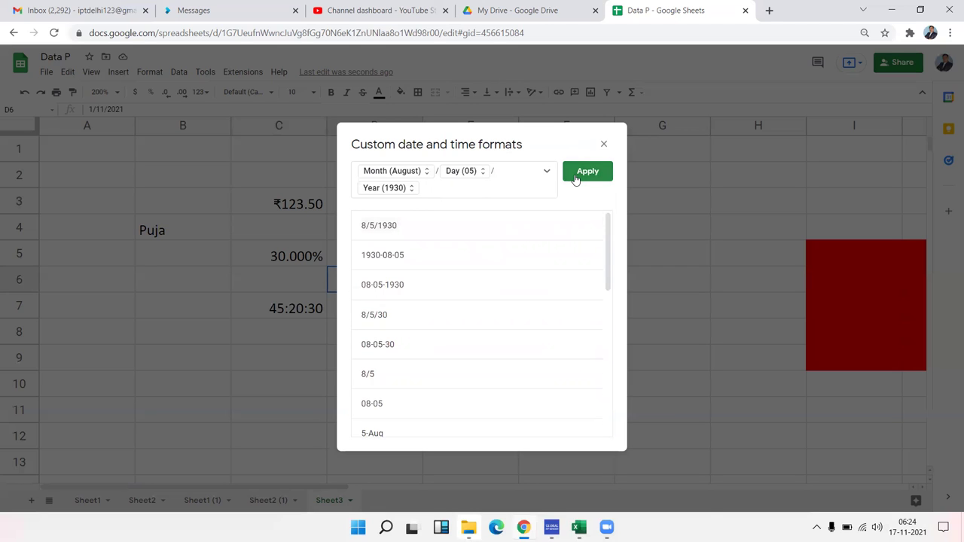
left_click(574, 179)
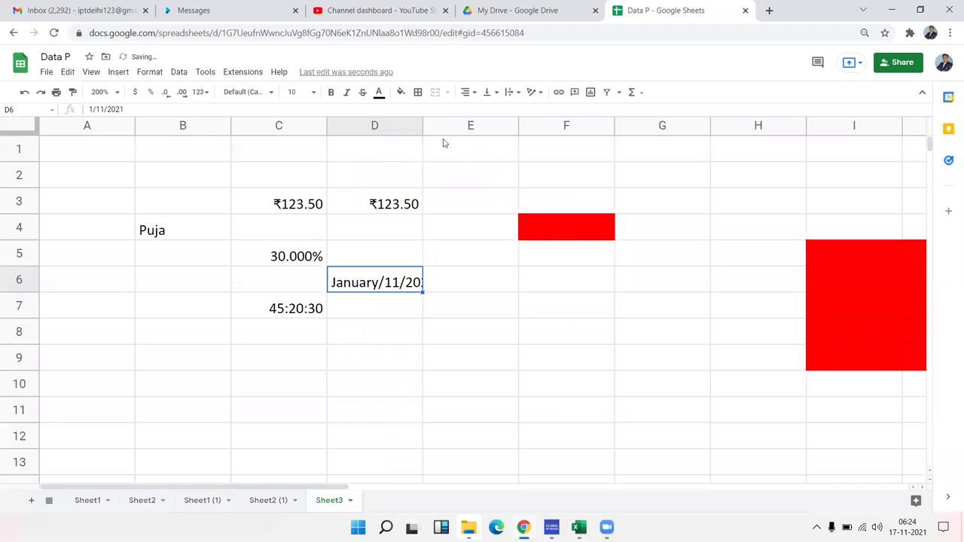
left_click_drag(423, 125, 455, 125)
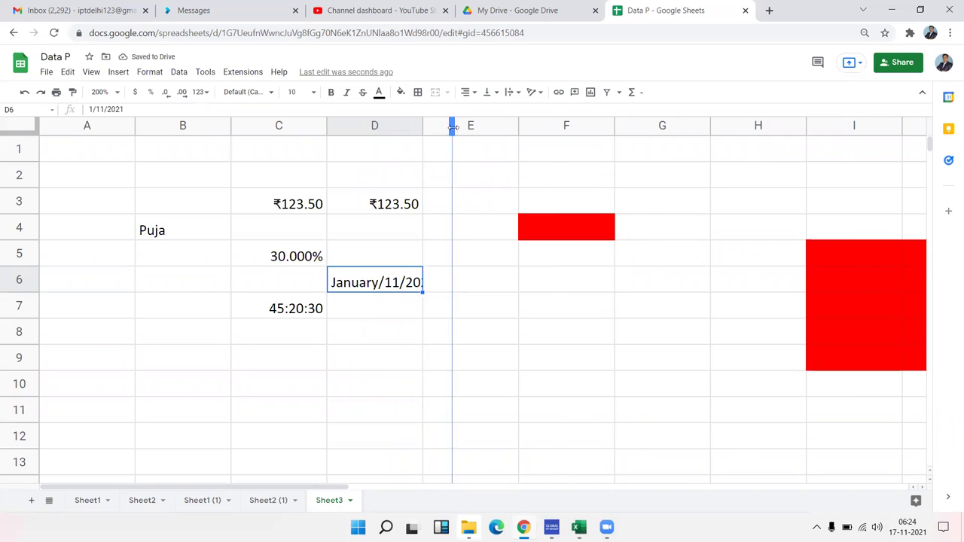
Step: Select the ₹123.50 amount in D3 and bring up the custom number format editor
left_click(247, 92)
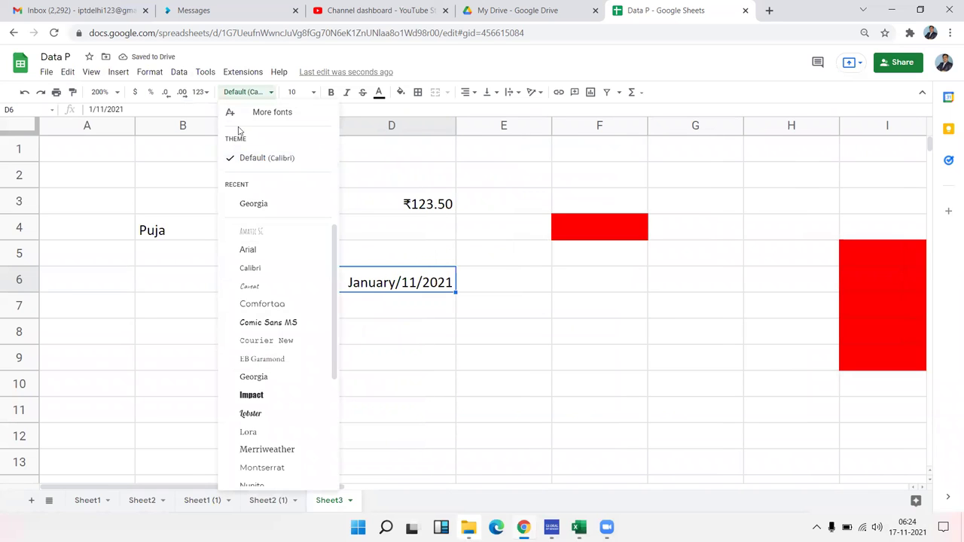
left_click(199, 92)
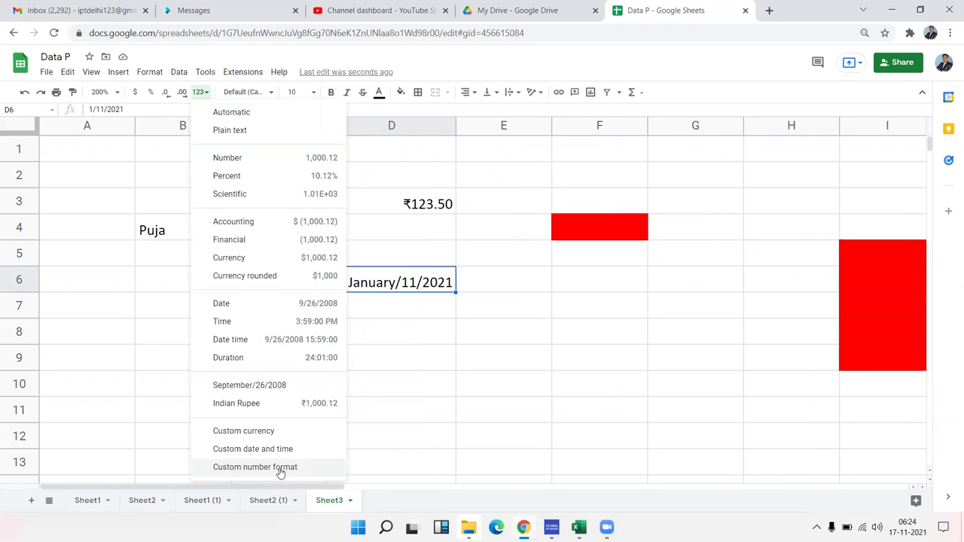
left_click(493, 382)
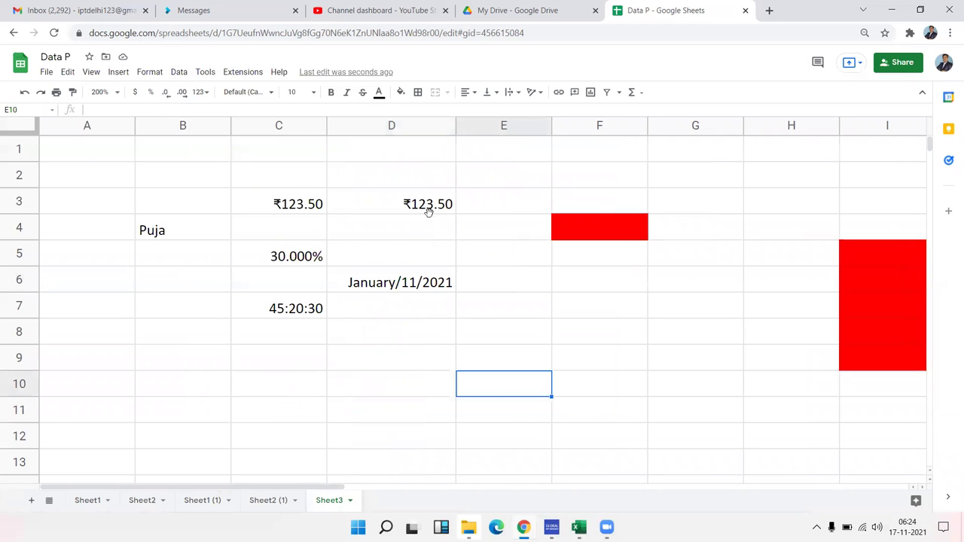
left_click(428, 211)
left_click(209, 94)
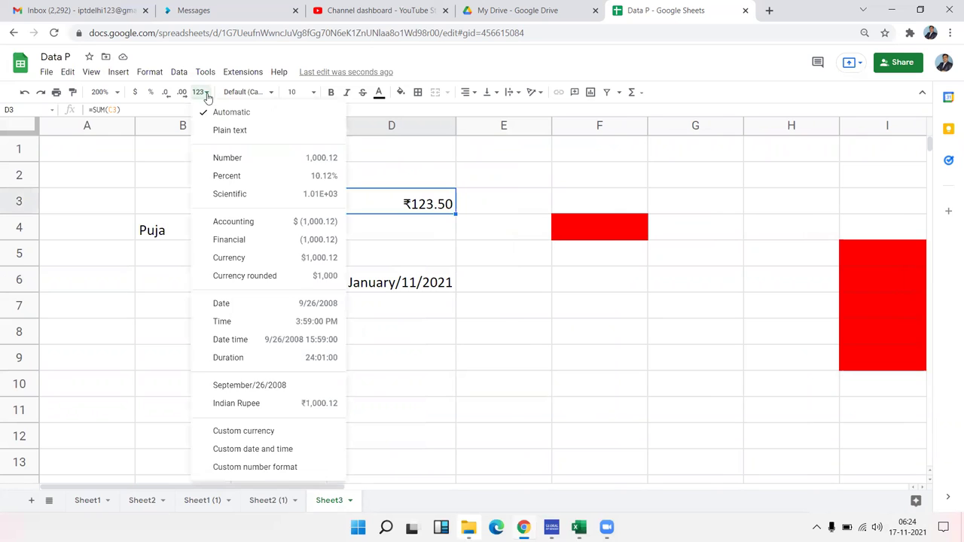
left_click(287, 467)
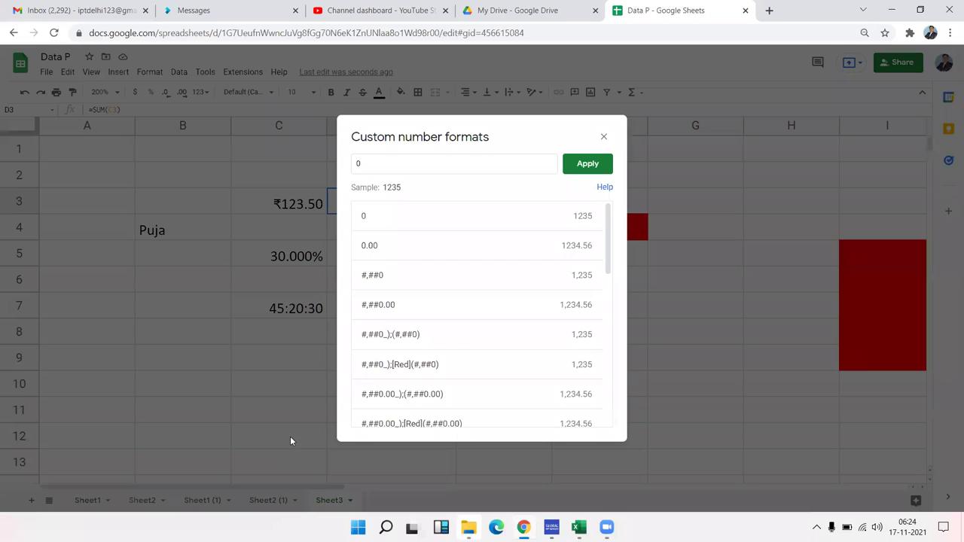
Step: Browse the custom number formats, close the window without applying, and select A1
scroll(407, 239, "down", 10)
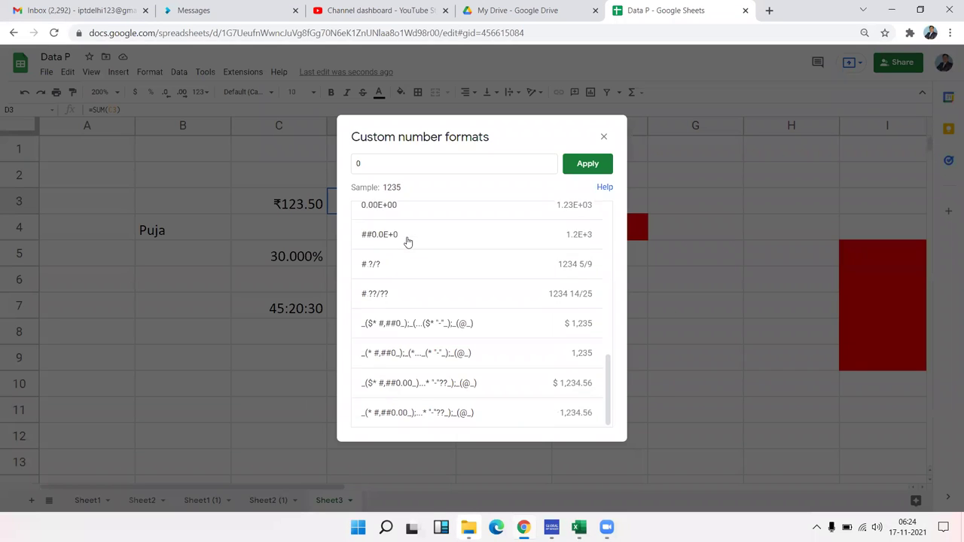
scroll(407, 241, "up", 10)
scroll(406, 241, "down", 10)
scroll(407, 243, "up", 5)
scroll(407, 244, "up", 5)
scroll(407, 245, "down", 10)
scroll(406, 246, "up", 10)
scroll(405, 246, "down", 10)
scroll(405, 246, "up", 10)
scroll(405, 246, "down", 10)
scroll(405, 248, "up", 5)
scroll(404, 247, "up", 5)
scroll(405, 248, "down", 10)
scroll(405, 248, "up", 10)
scroll(405, 248, "down", 10)
scroll(405, 248, "up", 10)
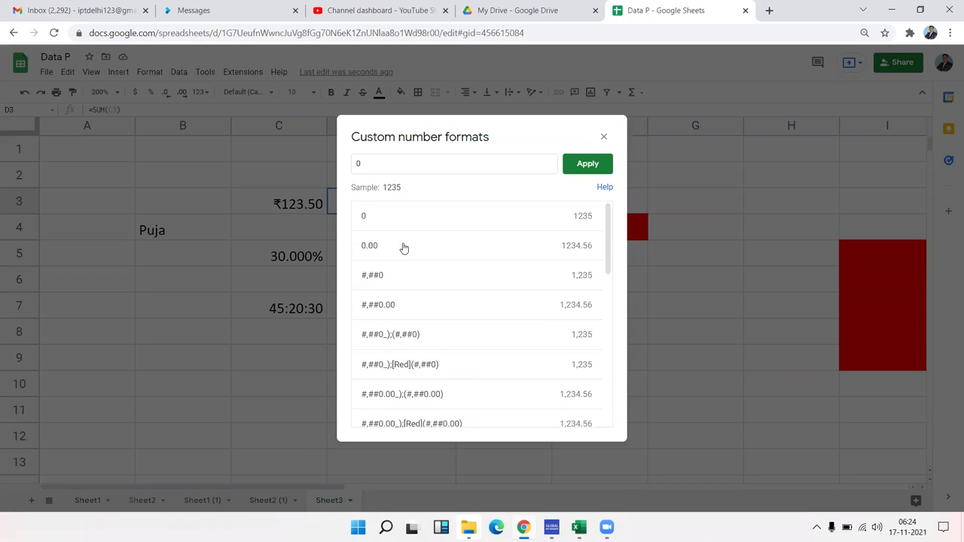
left_click(604, 136)
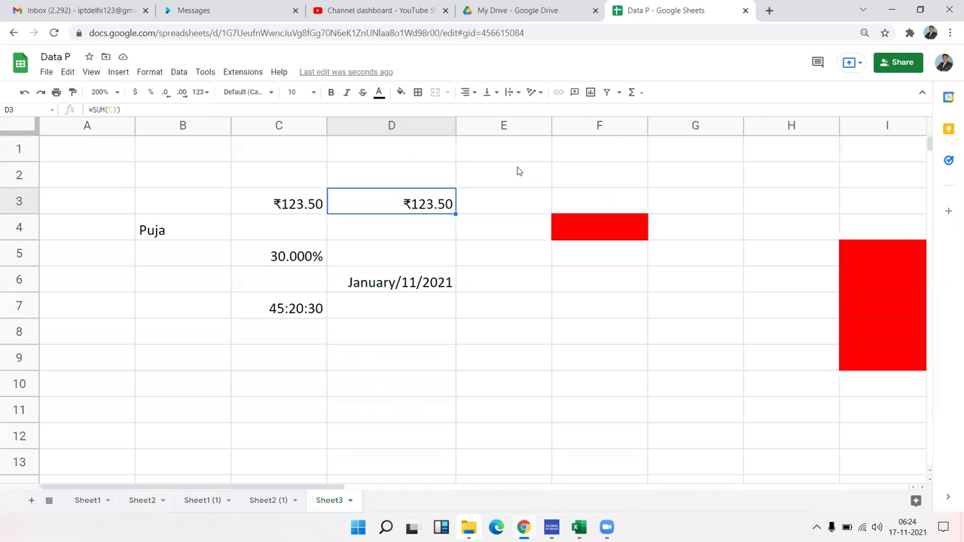
left_click(113, 150)
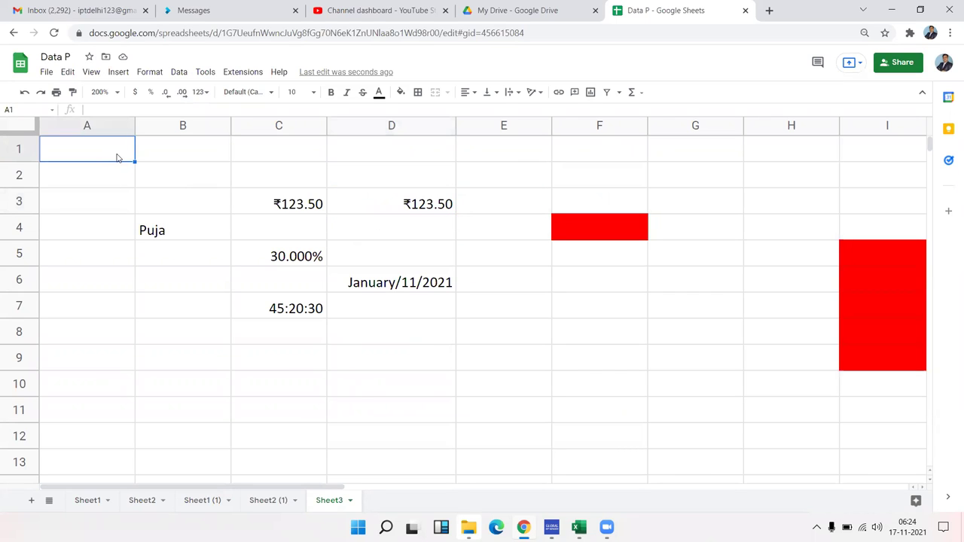
Step: Replace 00025 in A1 with the heading Chq, then enter 15242, 2356 and 625 below it
type("00025")
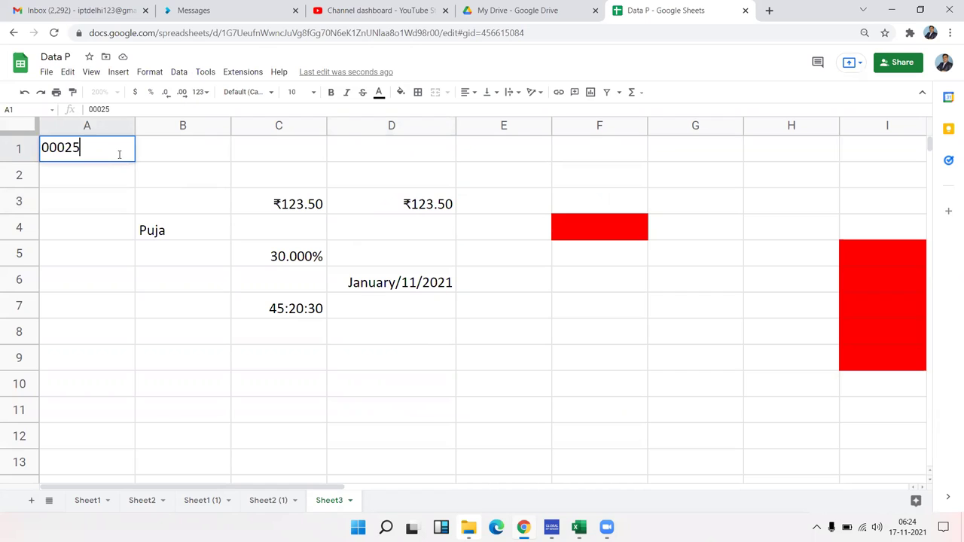
key("BackSpace")
key("BackSpace")
key("BackSpace")
key("BackSpace")
key("BackSpace")
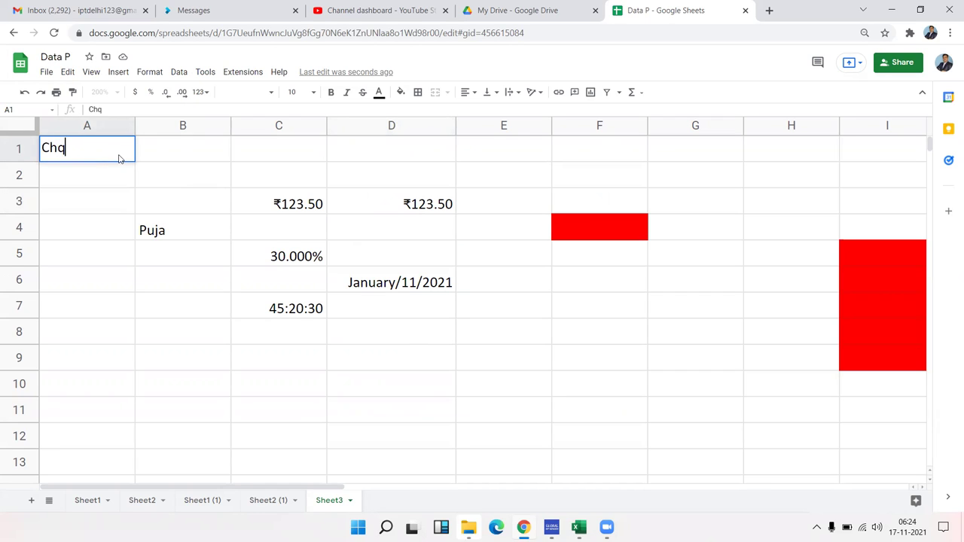
key("Return")
type("15242")
key("Return")
type("2356")
key("Return")
type("625")
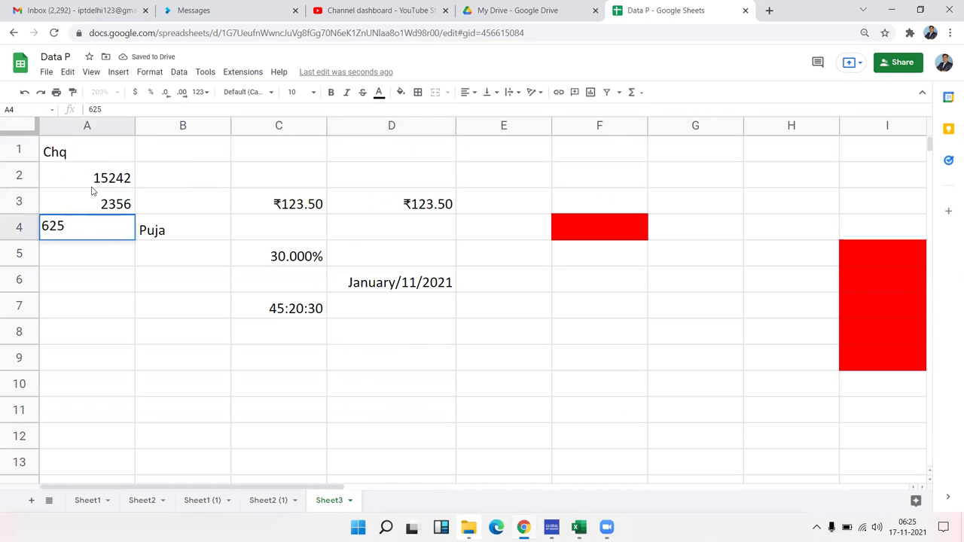
Step: Select A2:A4 and apply the 000000 custom number format to show leading zeros
left_click(88, 181)
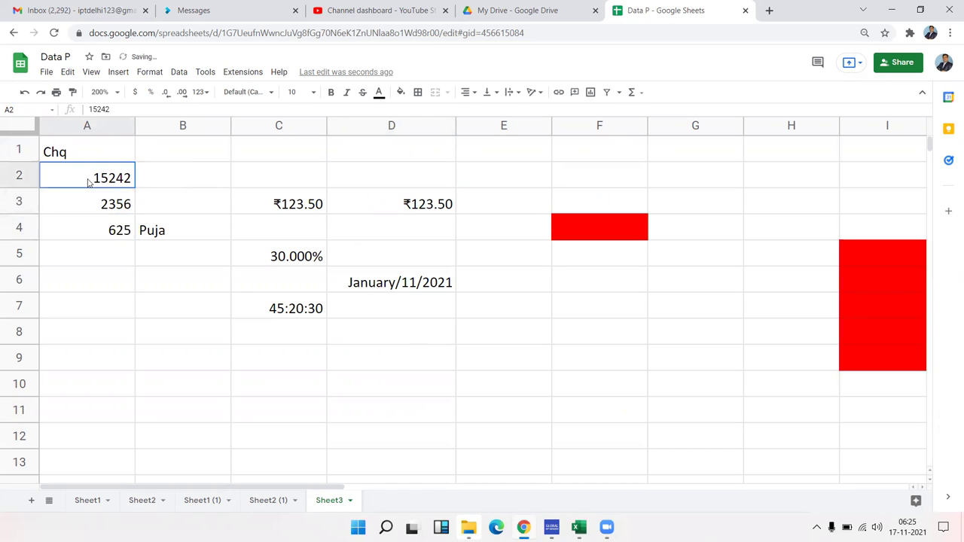
left_click_drag(87, 181, 88, 230)
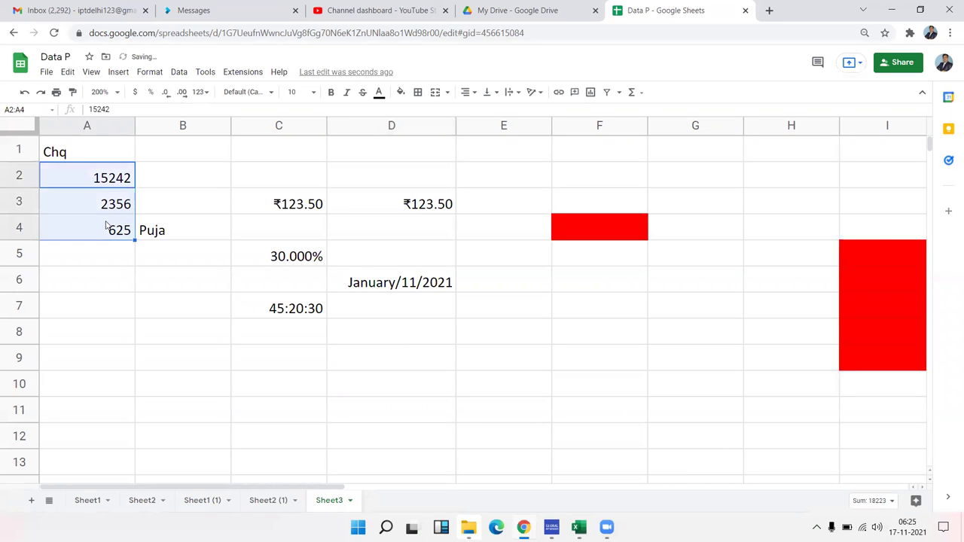
left_click(248, 92)
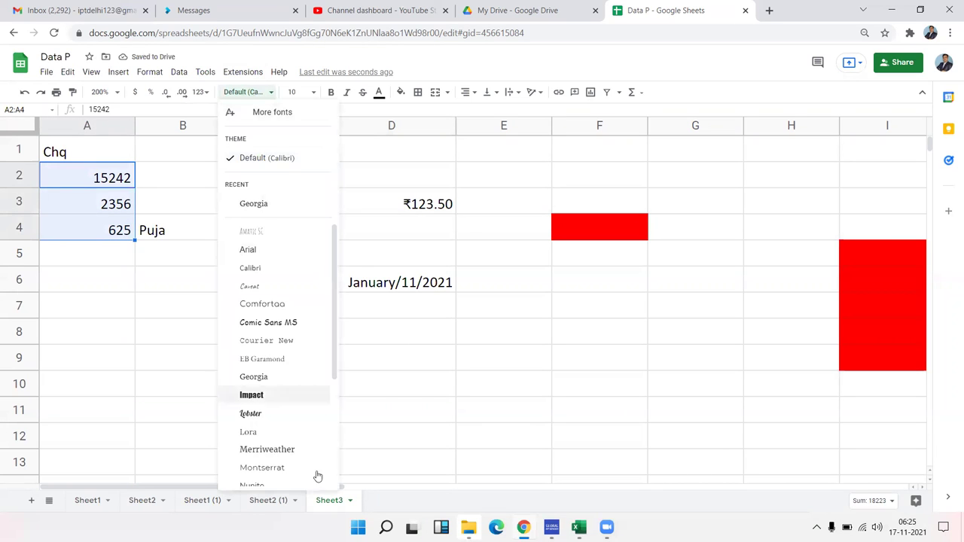
left_click(199, 92)
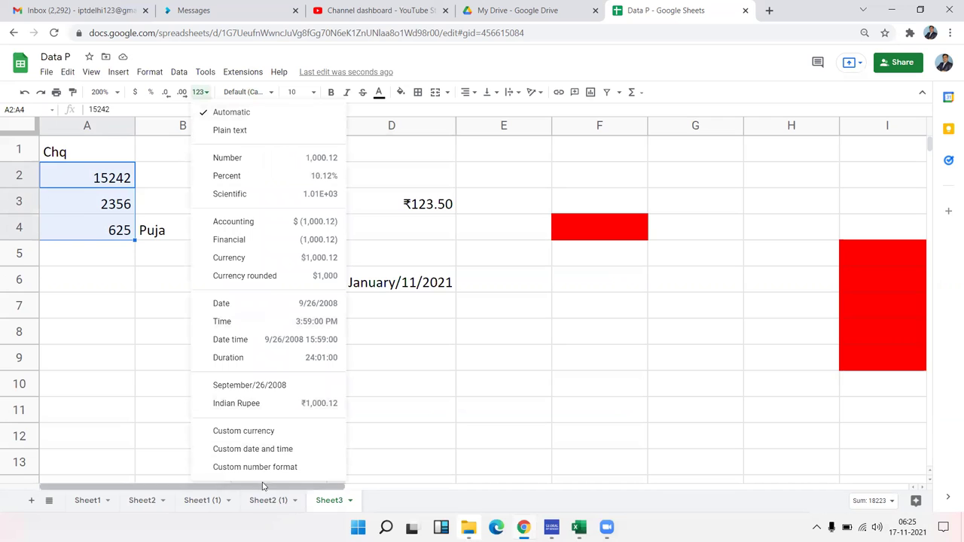
left_click(260, 468)
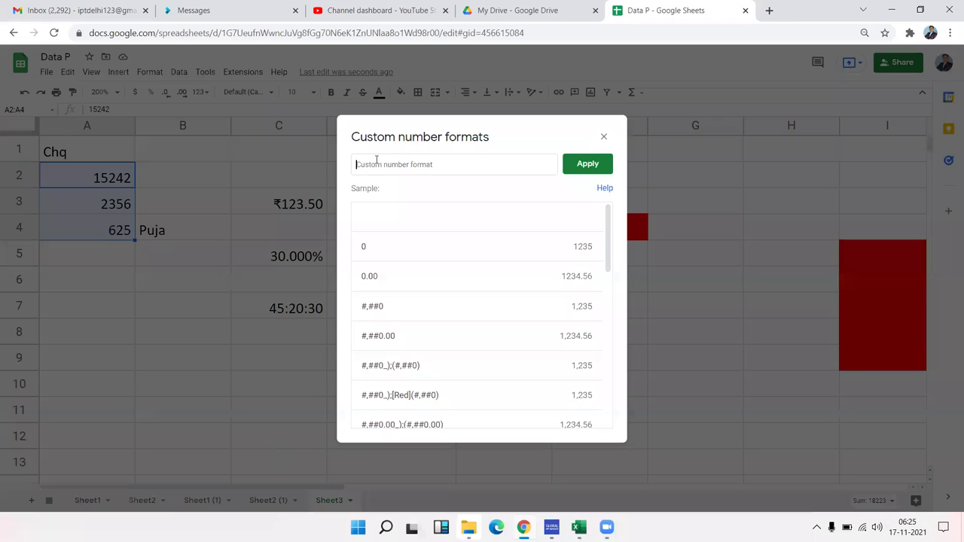
type("000")
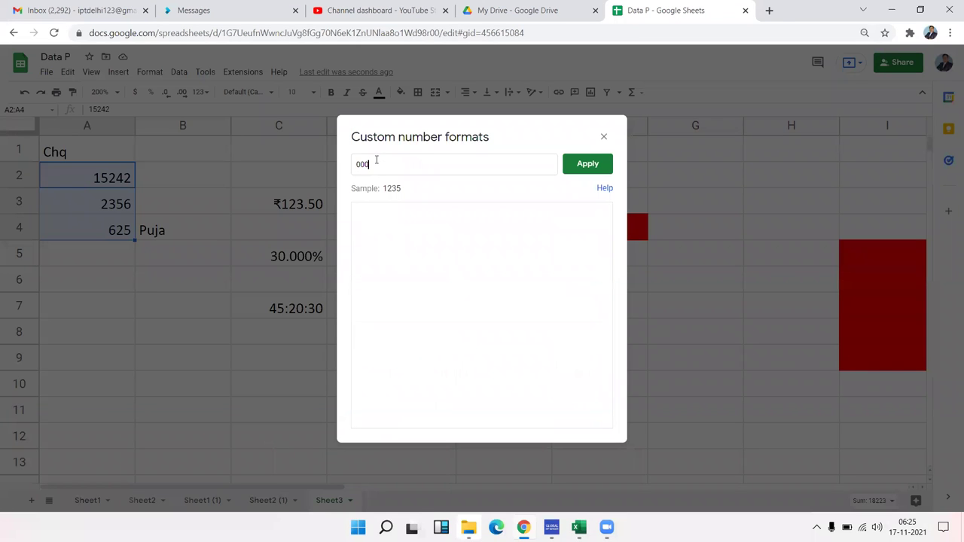
type("0")
left_click(603, 167)
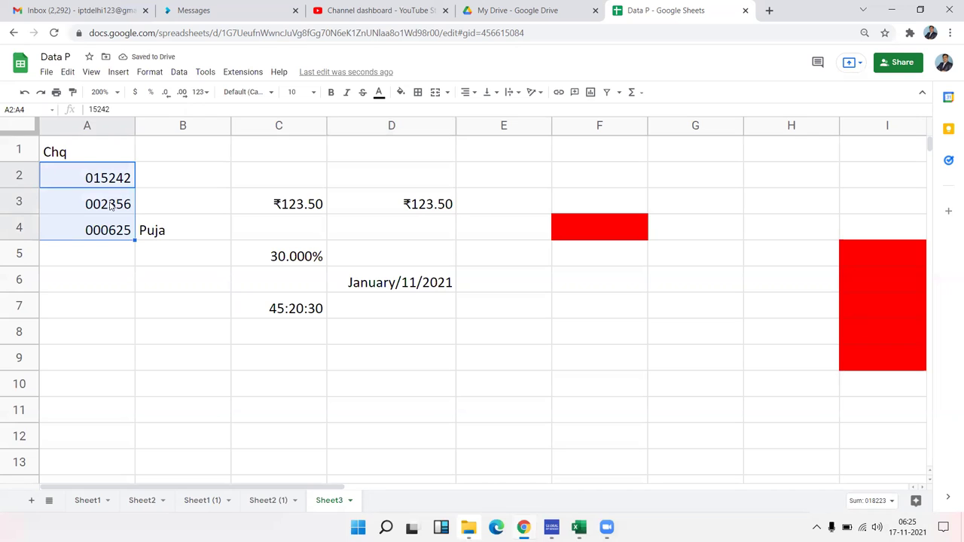
Step: Review the custom number format window again, close it, and select cell E7
left_click(200, 92)
left_click(249, 483)
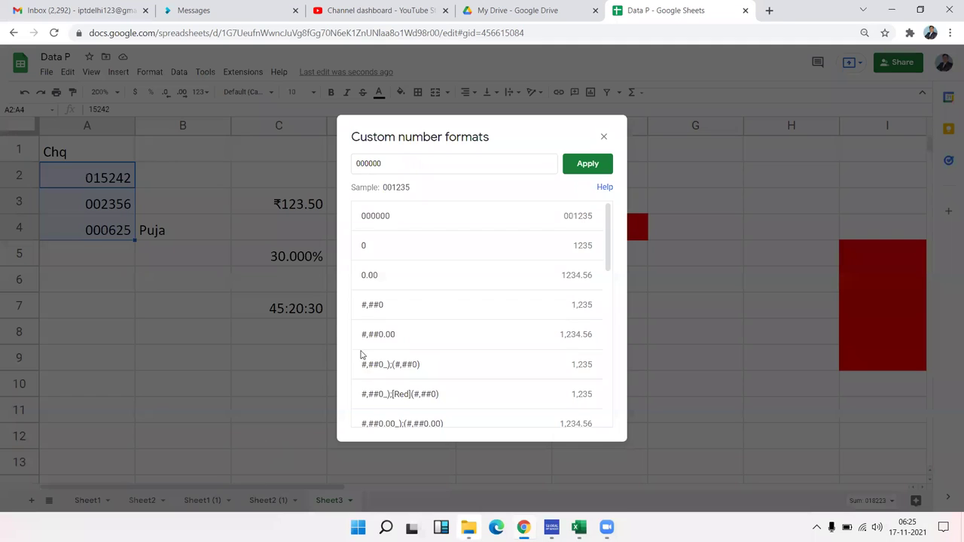
scroll(444, 271, "down", 10)
scroll(445, 273, "up", 5)
scroll(445, 273, "up", 4)
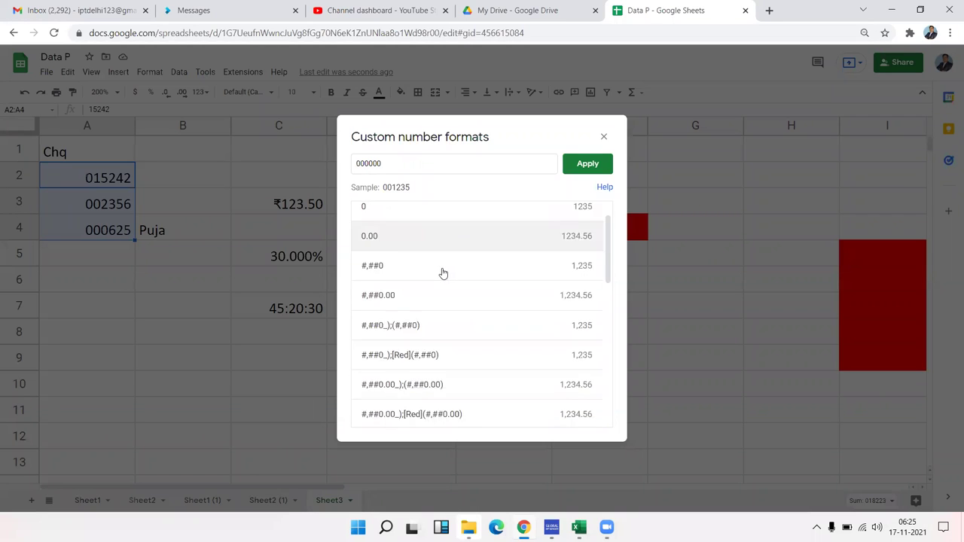
scroll(442, 275, "down", 8)
scroll(442, 275, "up", 10)
scroll(443, 275, "down", 10)
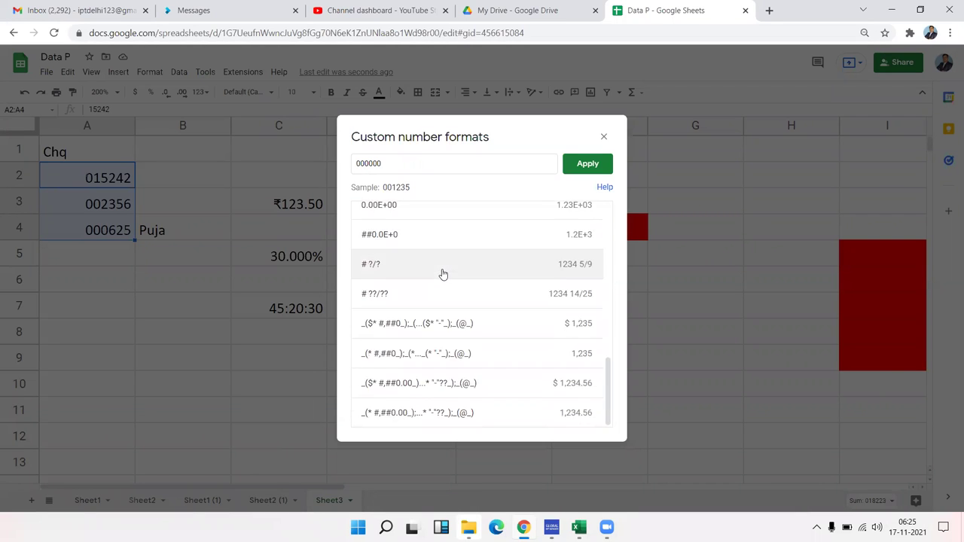
scroll(443, 274, "up", 10)
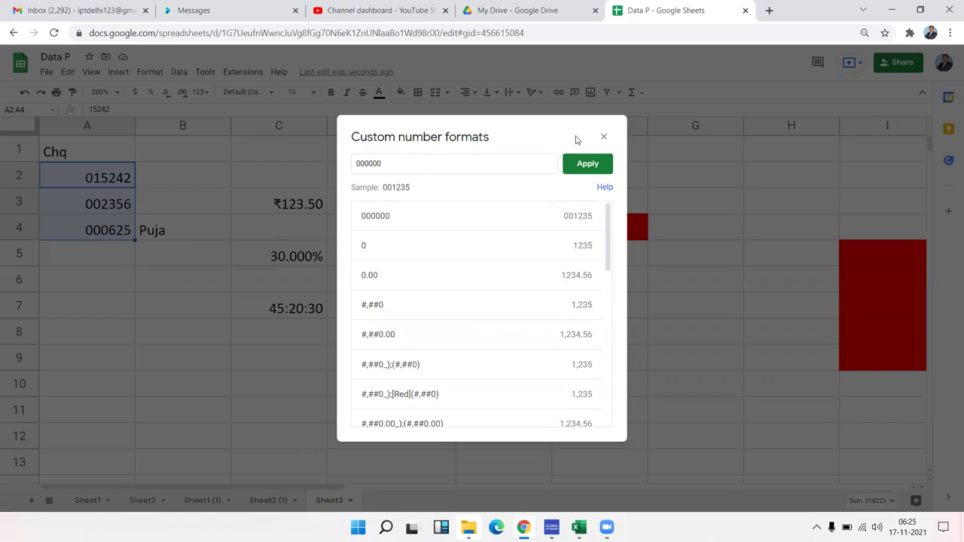
left_click(604, 137)
left_click(462, 310)
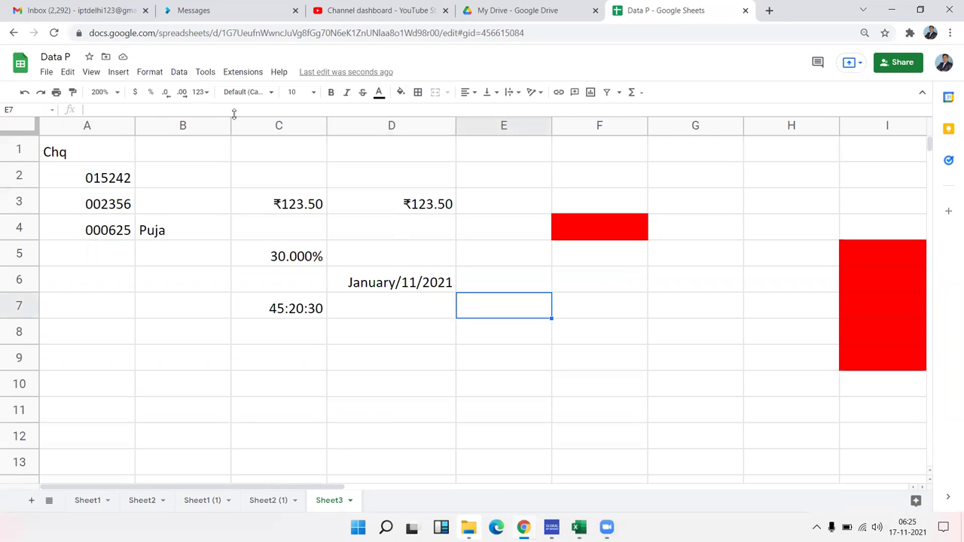
mouse_move(279, 125)
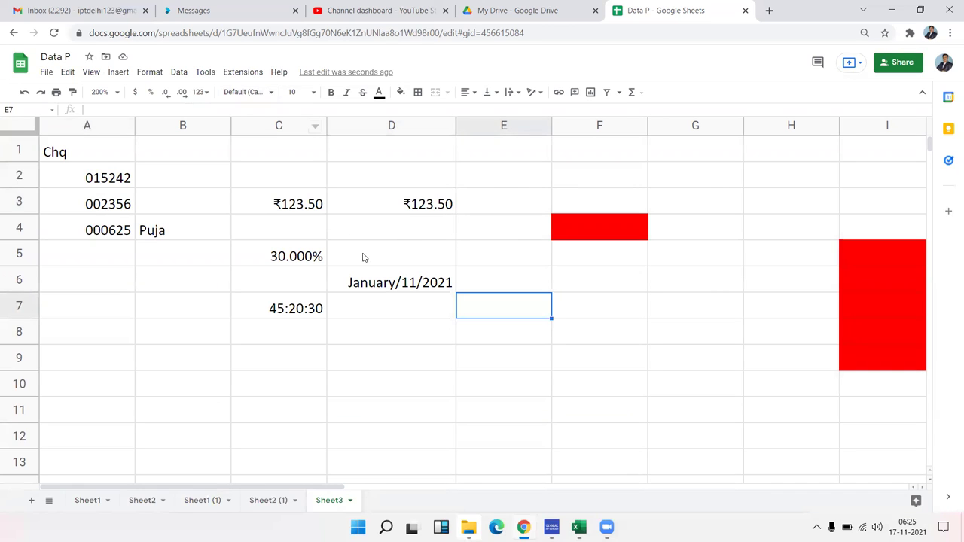
Step: Set the name in B4 to the Black Ops One font at size 24
left_click(195, 242)
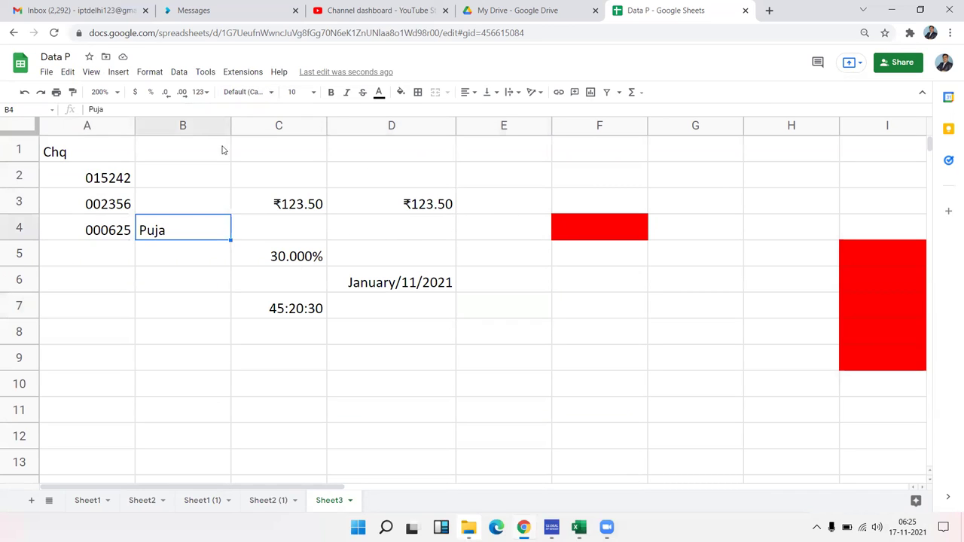
left_click(258, 95)
scroll(275, 241, "down", 2)
scroll(275, 241, "up", 1)
scroll(272, 241, "up", 1)
scroll(274, 241, "down", 5)
scroll(273, 241, "up", 1)
scroll(274, 241, "up", 3)
scroll(244, 238, "down", 1)
scroll(247, 317, "down", 3)
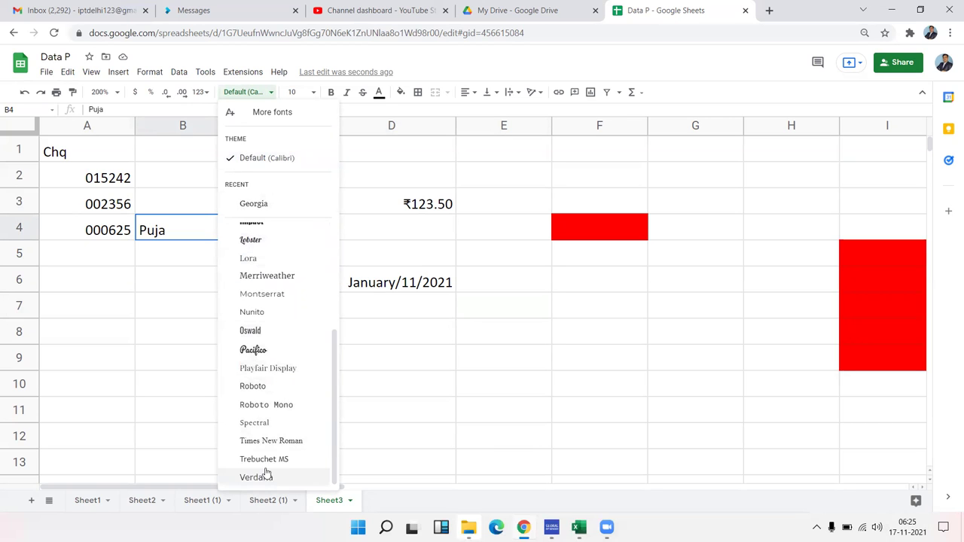
scroll(270, 339, "up", 4)
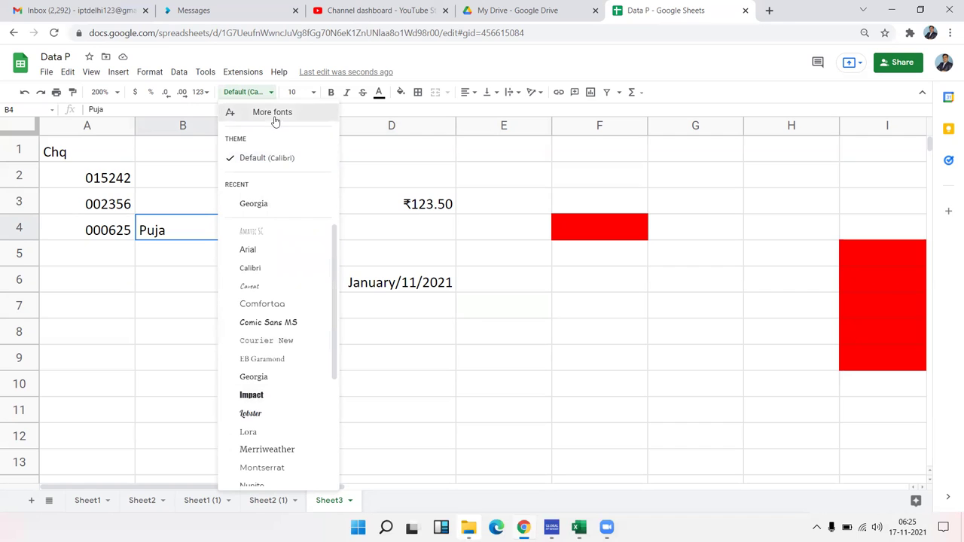
left_click(275, 119)
scroll(335, 247, "down", 6)
scroll(334, 247, "up", 3)
scroll(333, 245, "down", 8)
scroll(332, 245, "down", 5)
scroll(332, 242, "down", 5)
scroll(331, 242, "down", 5)
scroll(330, 241, "down", 5)
scroll(330, 241, "down", 5)
scroll(328, 239, "down", 5)
scroll(328, 237, "down", 5)
scroll(329, 237, "down", 5)
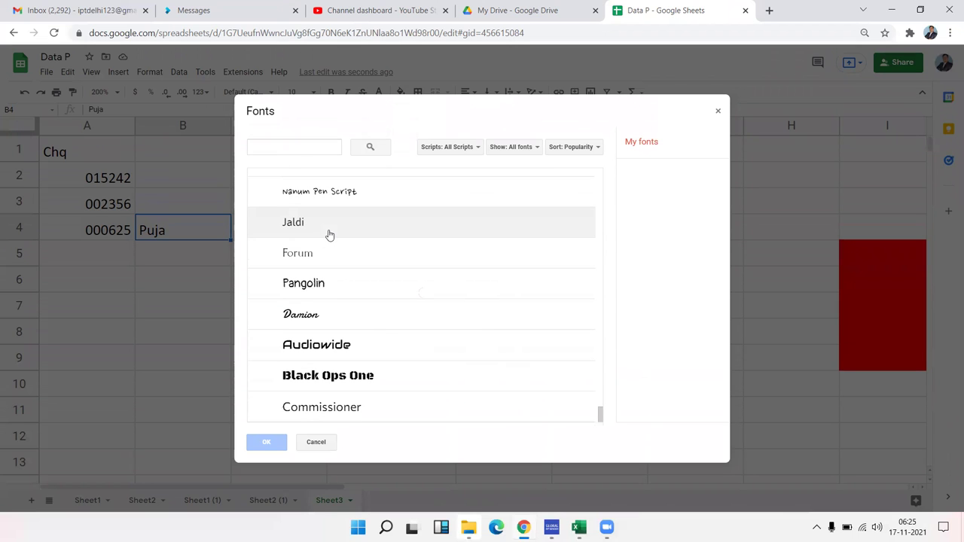
left_click(326, 383)
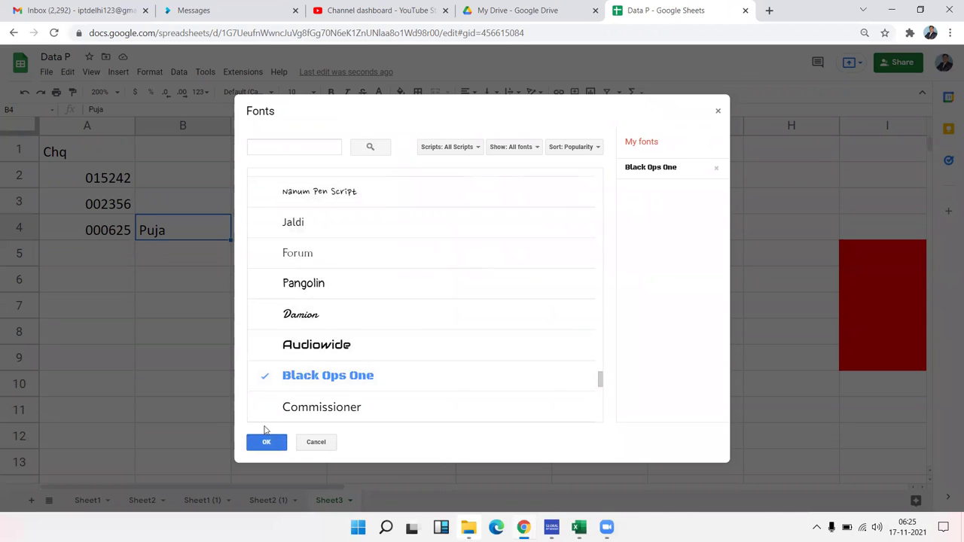
left_click(266, 441)
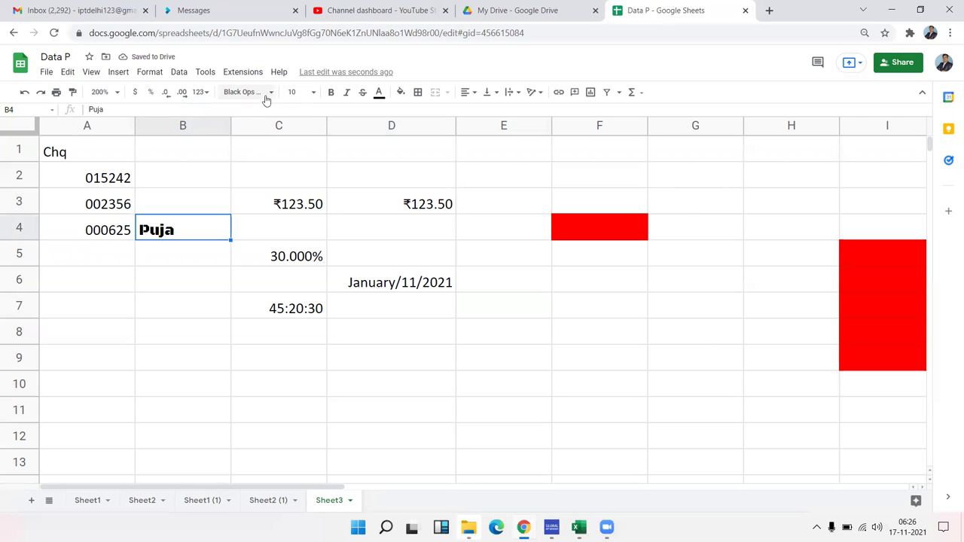
left_click(301, 92)
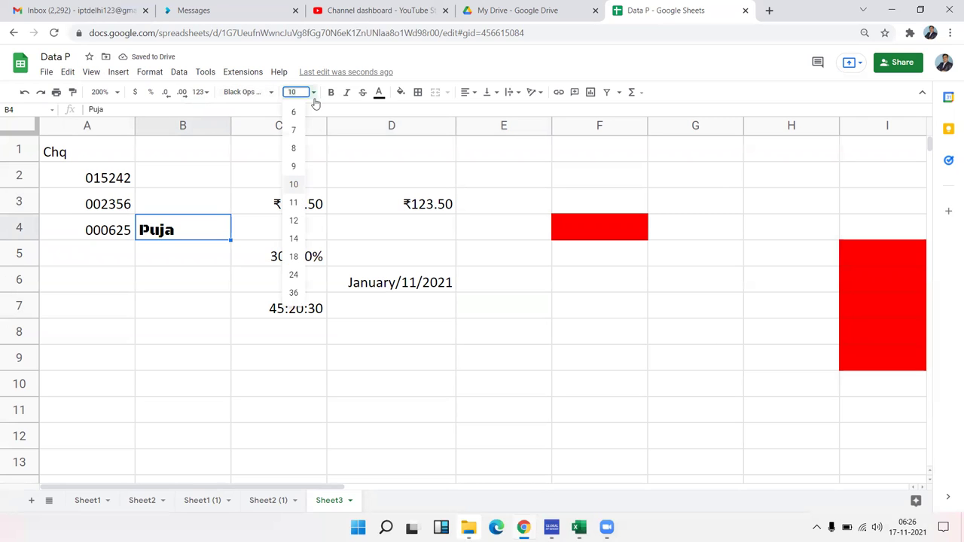
left_click(295, 278)
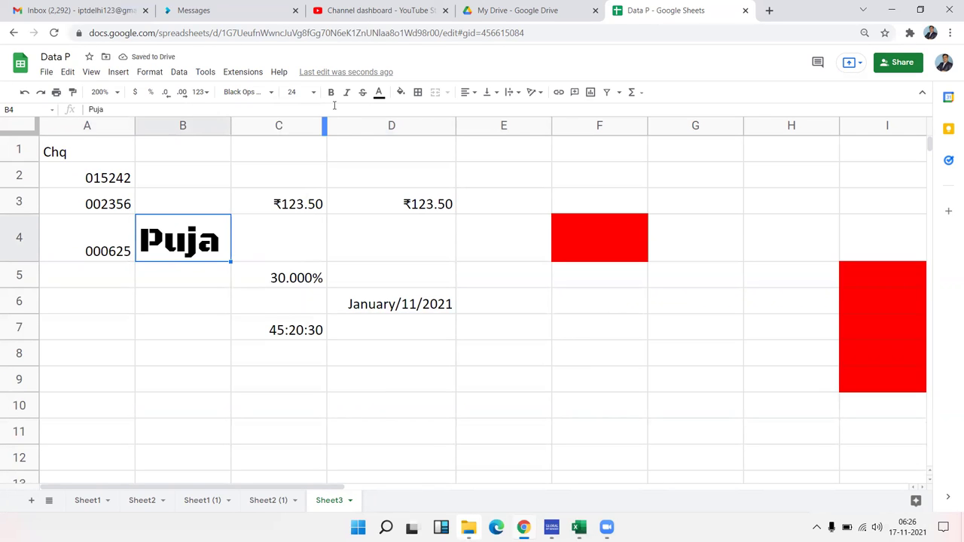
Step: Make the date in D6 bold and italic
left_click(366, 308)
left_click(331, 92)
left_click(345, 95)
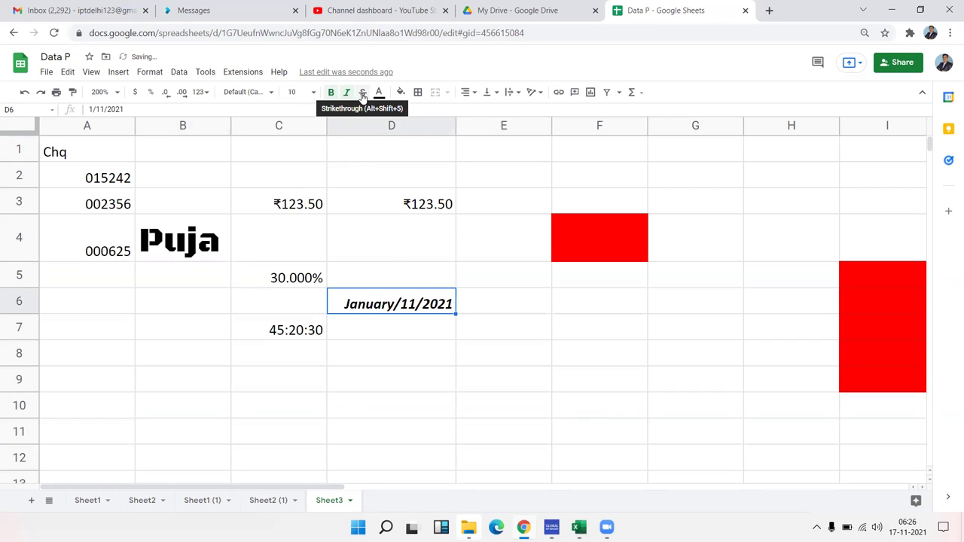
Step: Give D6 a light orange fill, leaving its date black and without strikethrough
left_click(362, 92)
left_click(362, 93)
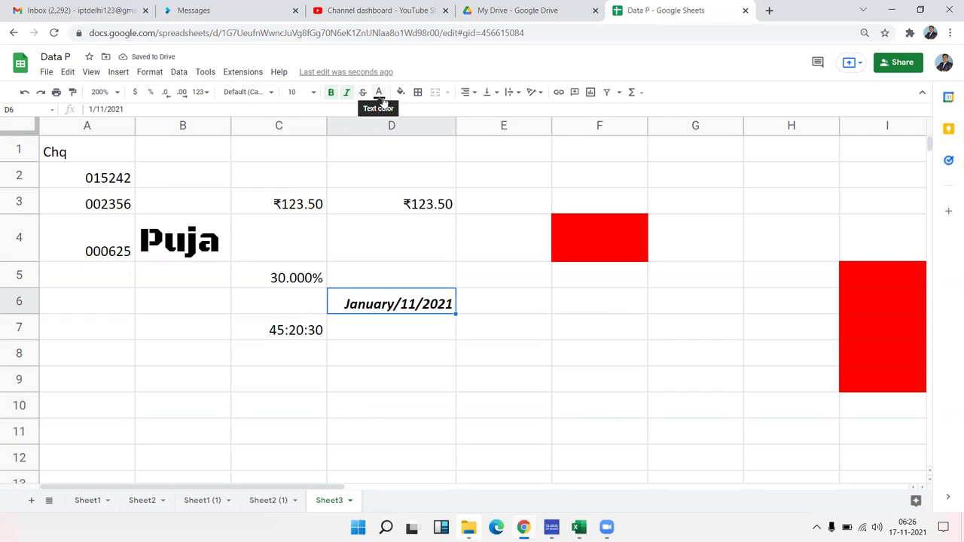
left_click(379, 94)
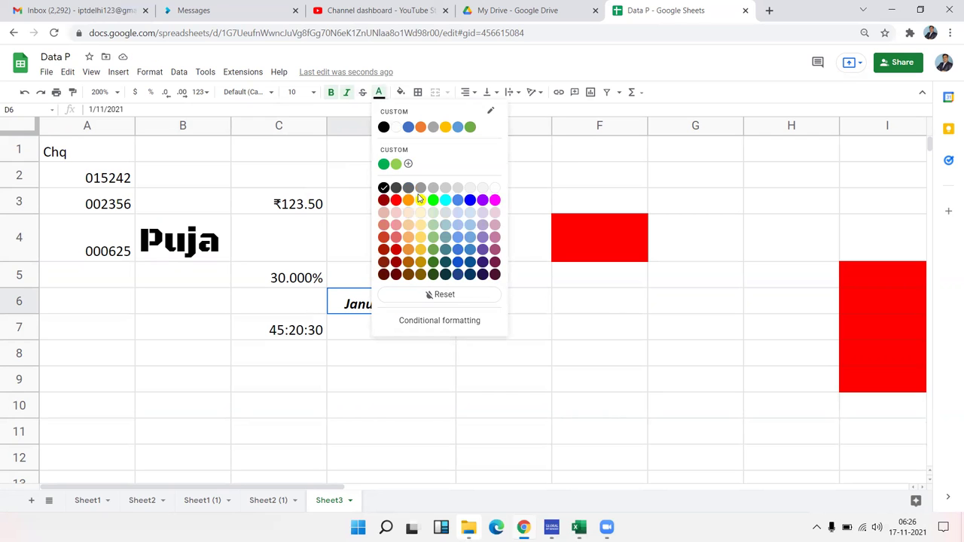
left_click(384, 126)
left_click(401, 92)
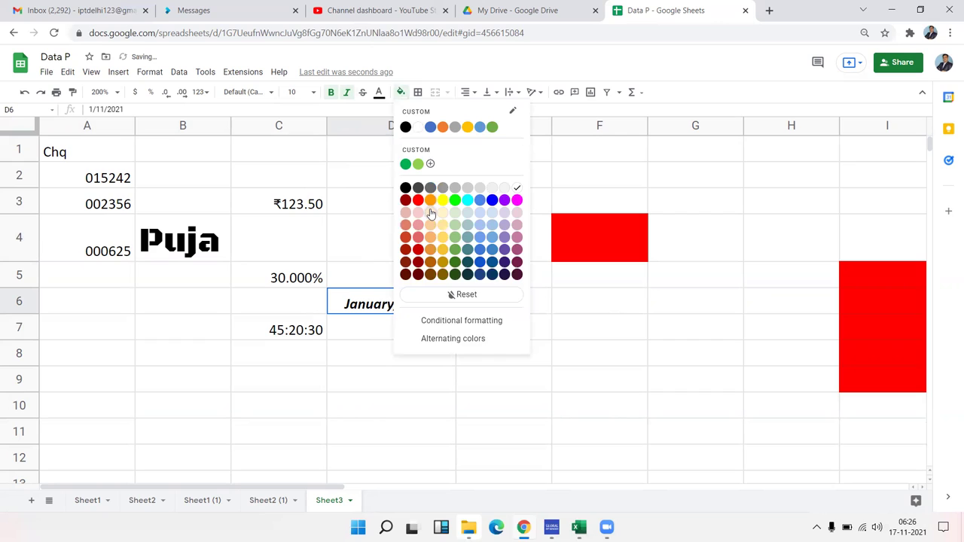
left_click(429, 214)
left_click(418, 92)
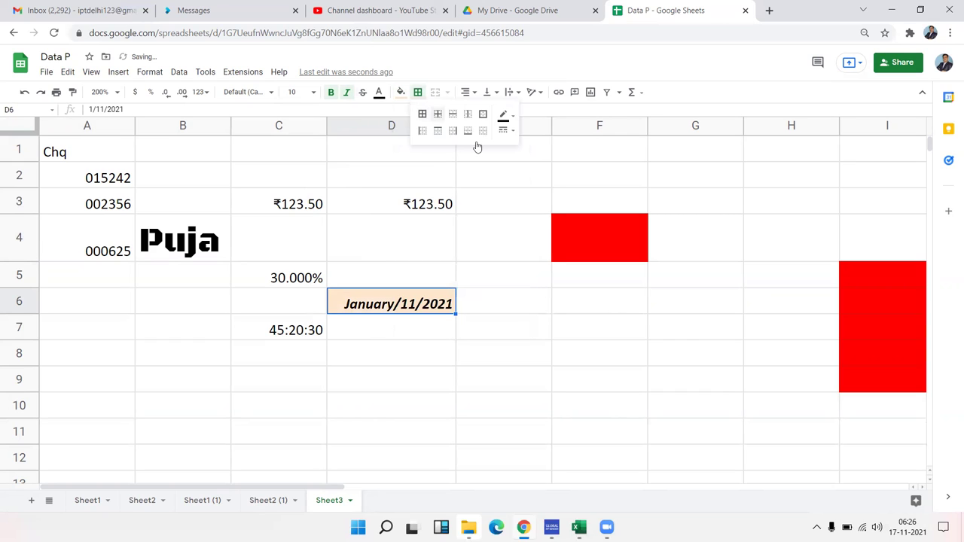
left_click(522, 258)
Step: Apply all borders to B8:C12 as a solid black grid
left_click_drag(159, 344, 327, 461)
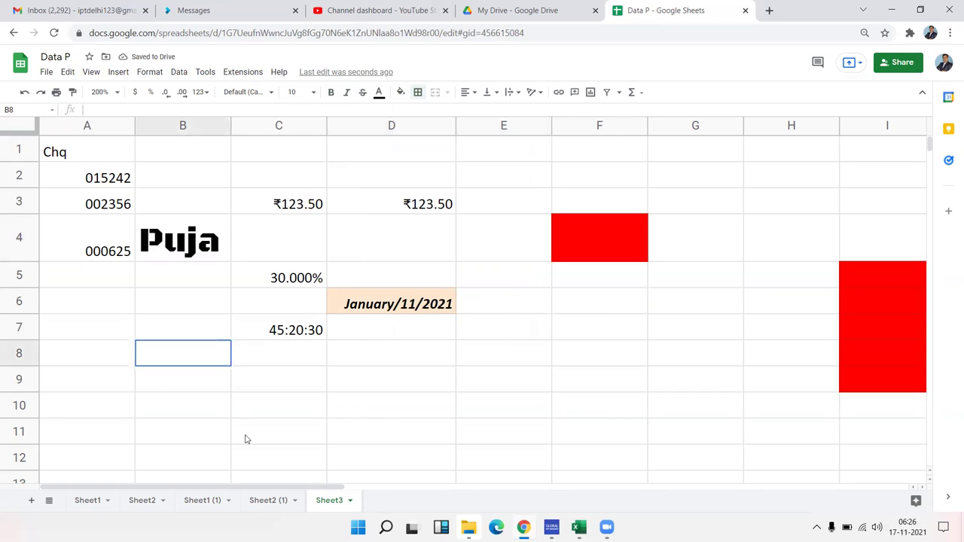
left_click(419, 93)
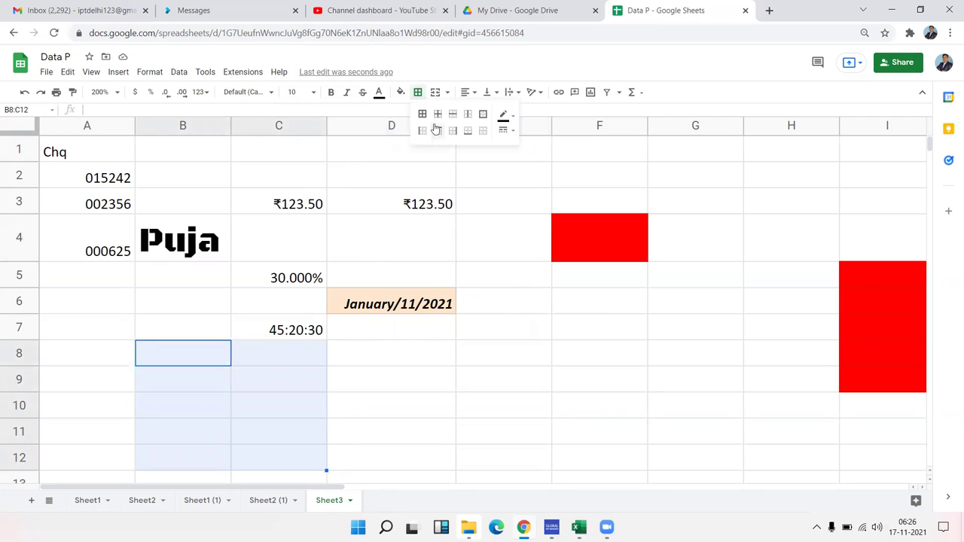
left_click(422, 115)
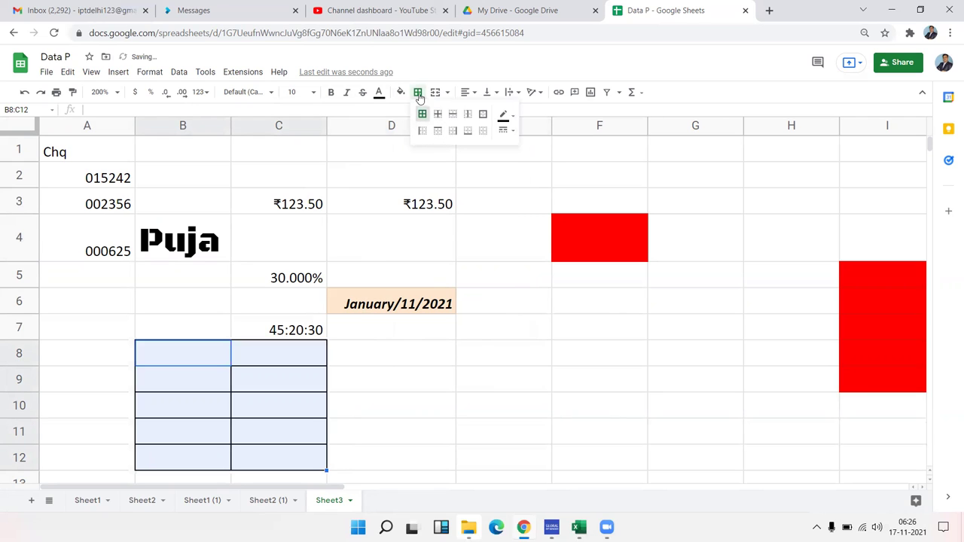
left_click(504, 116)
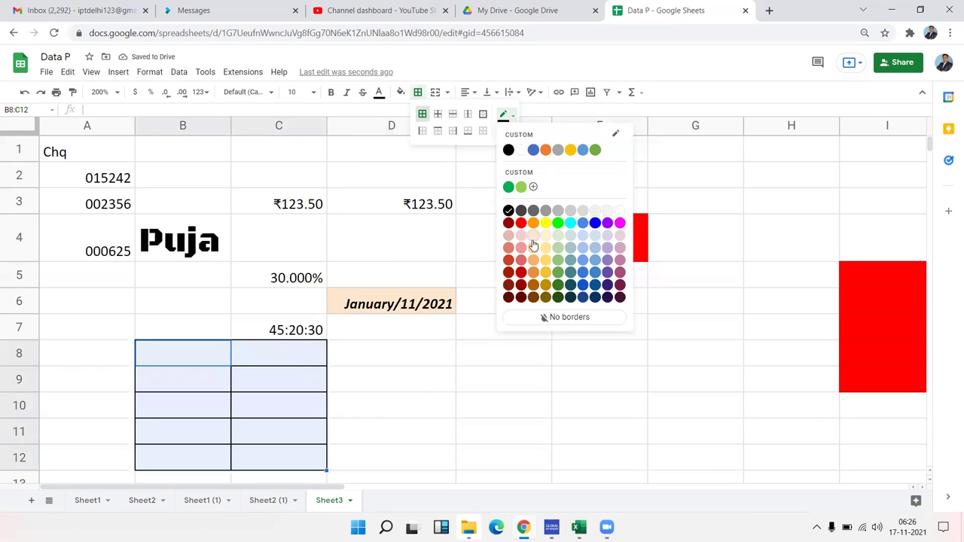
left_click(454, 137)
left_click(505, 135)
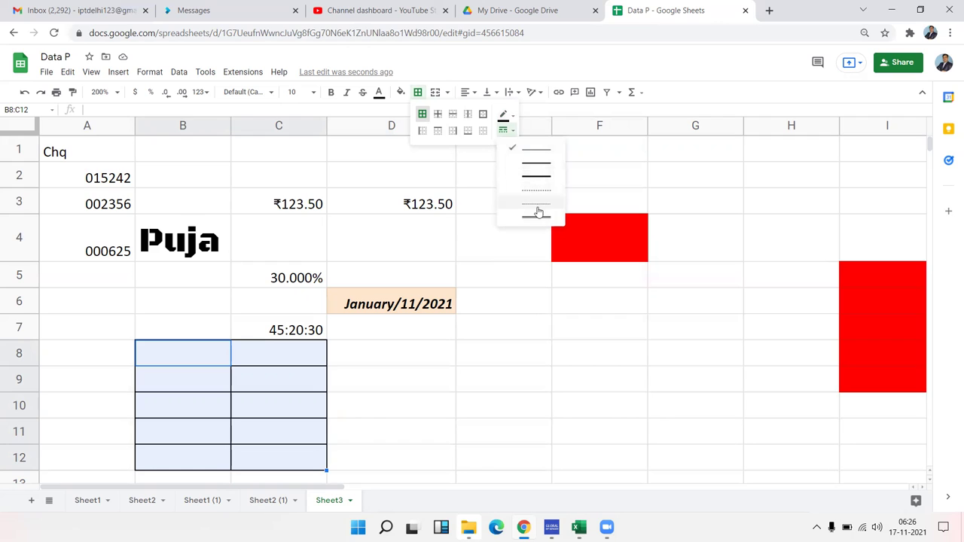
left_click(536, 206)
left_click(457, 79)
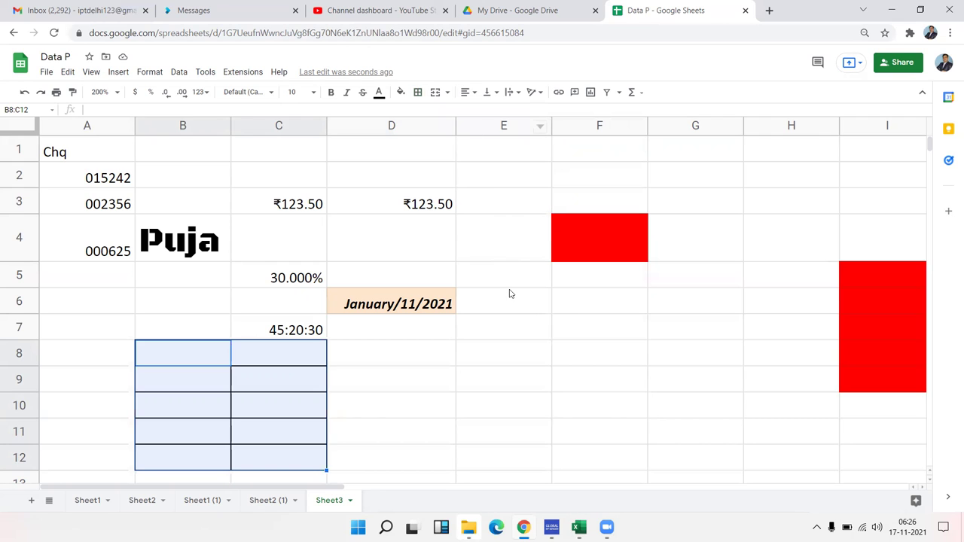
left_click_drag(509, 299, 603, 380)
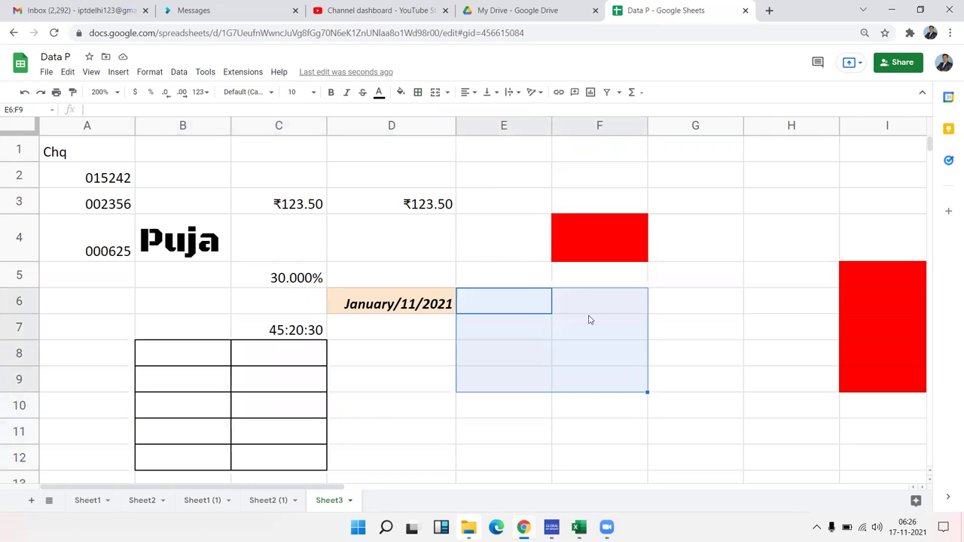
left_click(447, 92)
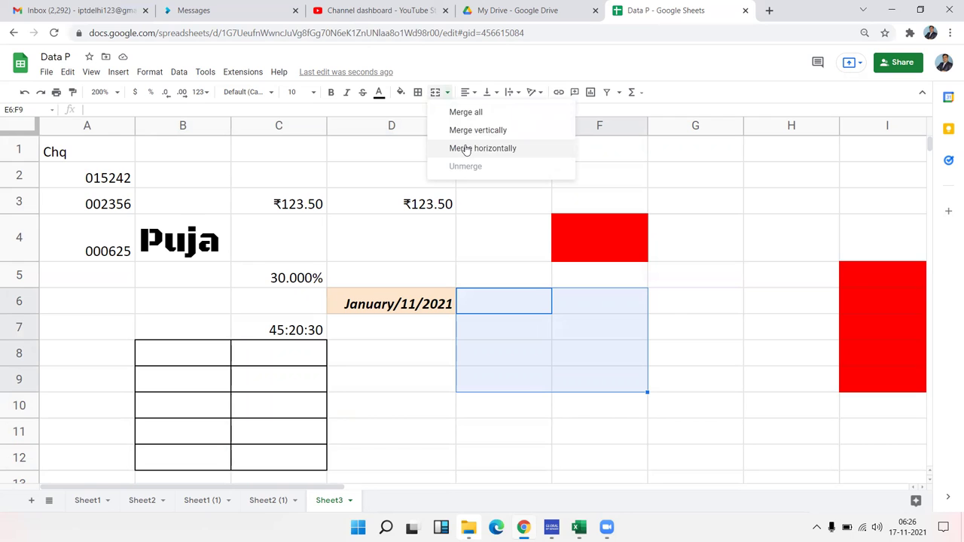
left_click(463, 112)
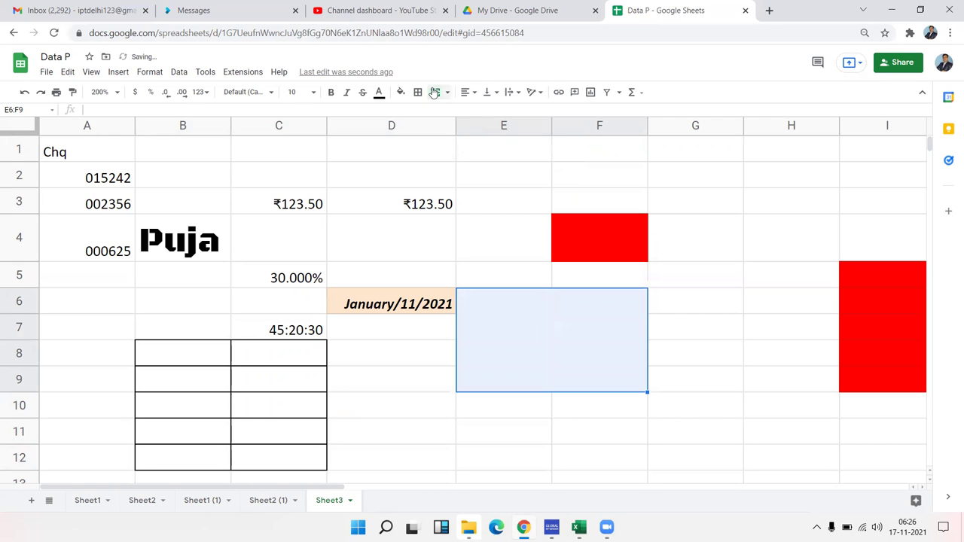
left_click(447, 92)
left_click(462, 130)
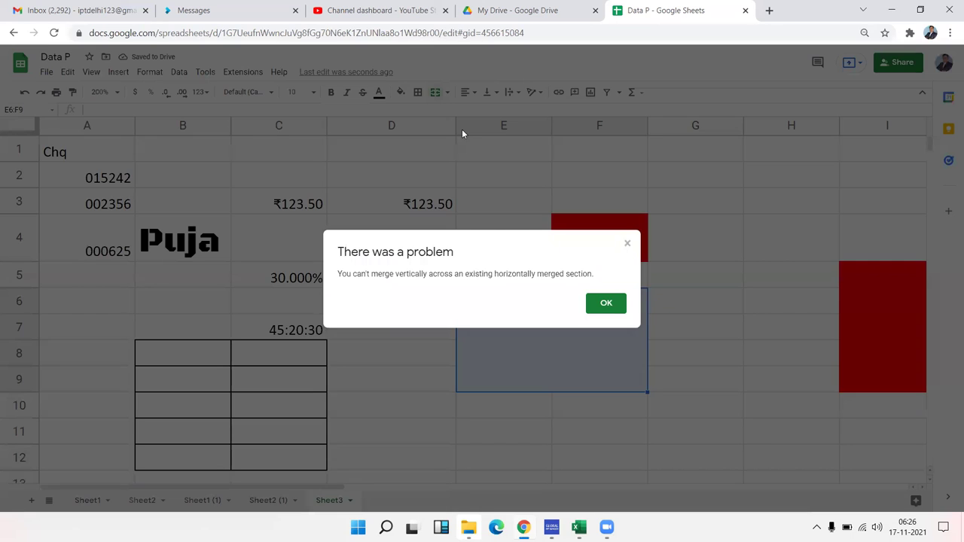
left_click(607, 304)
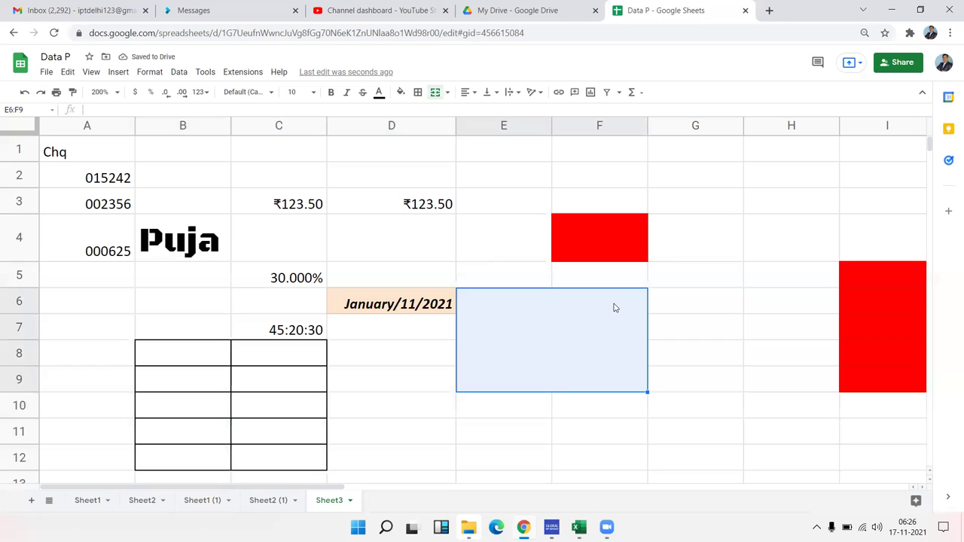
left_click(435, 94)
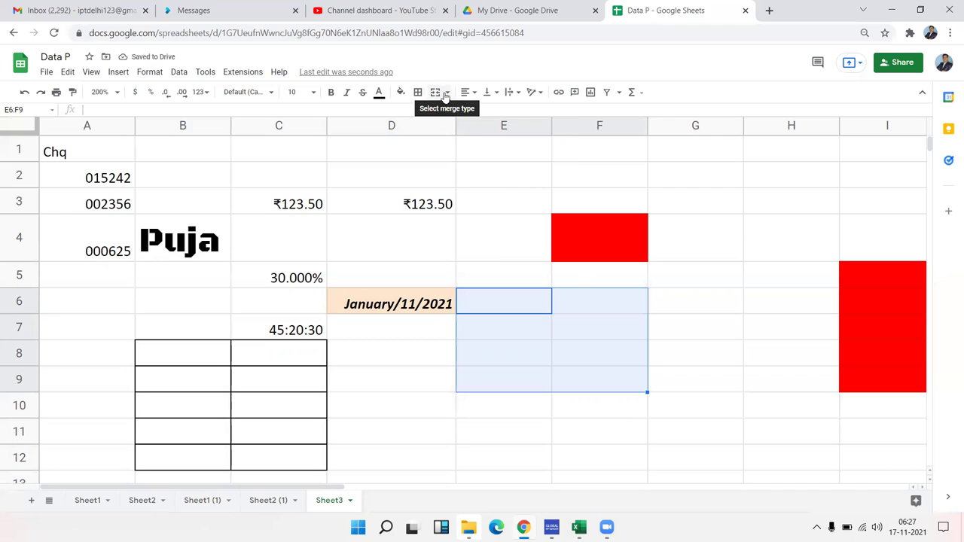
left_click(446, 93)
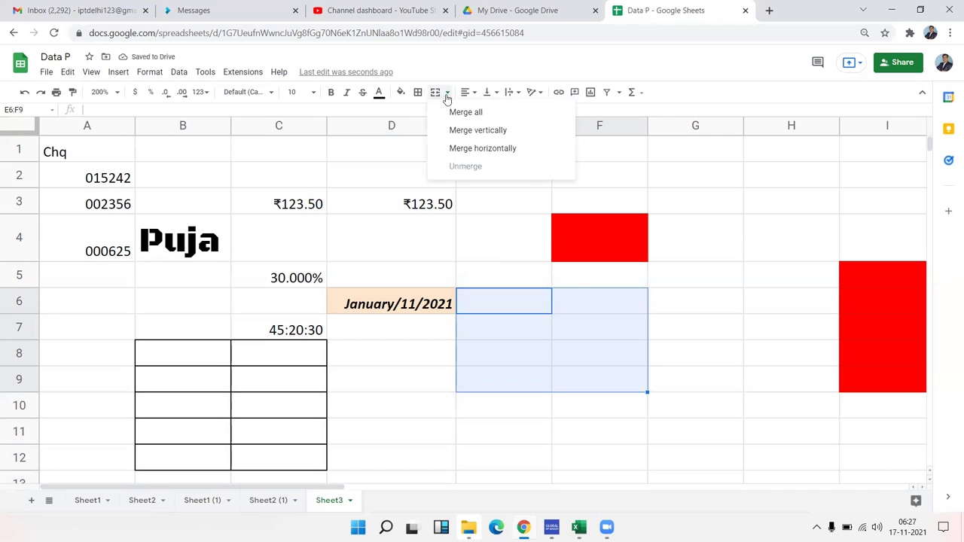
left_click(477, 130)
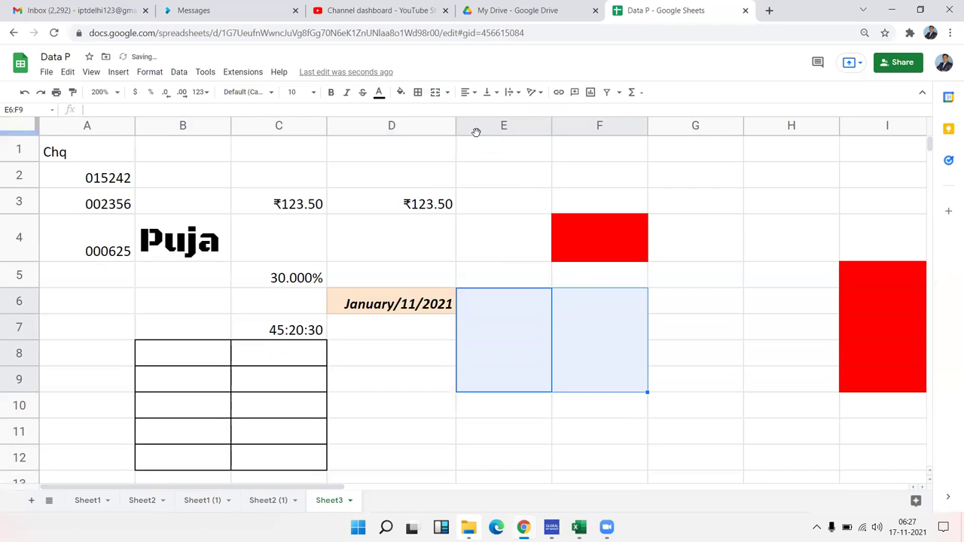
left_click(435, 92)
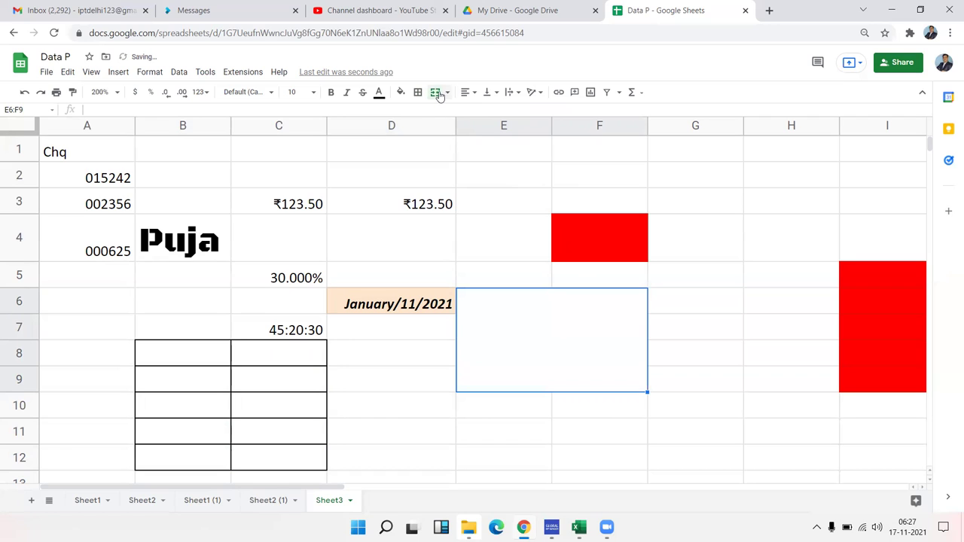
left_click(437, 93)
left_click(447, 94)
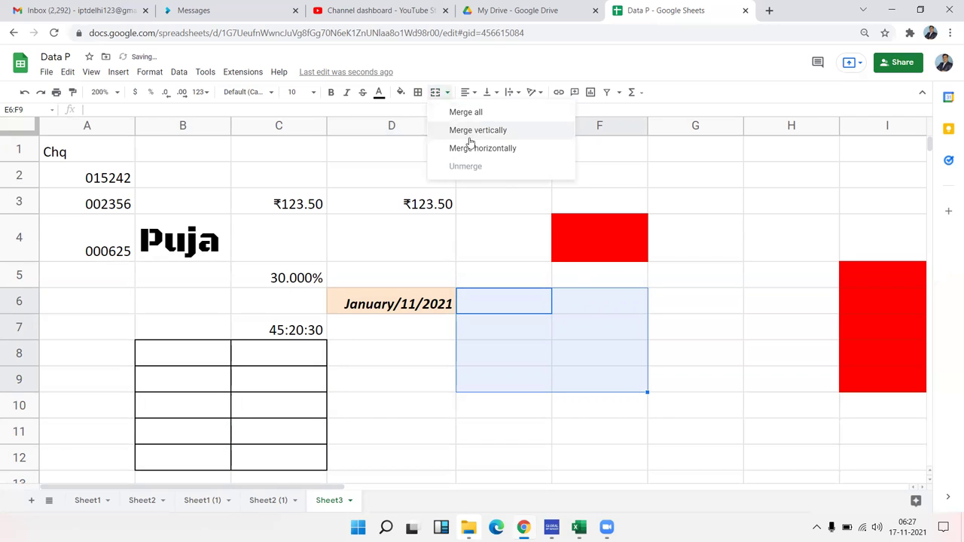
left_click(472, 148)
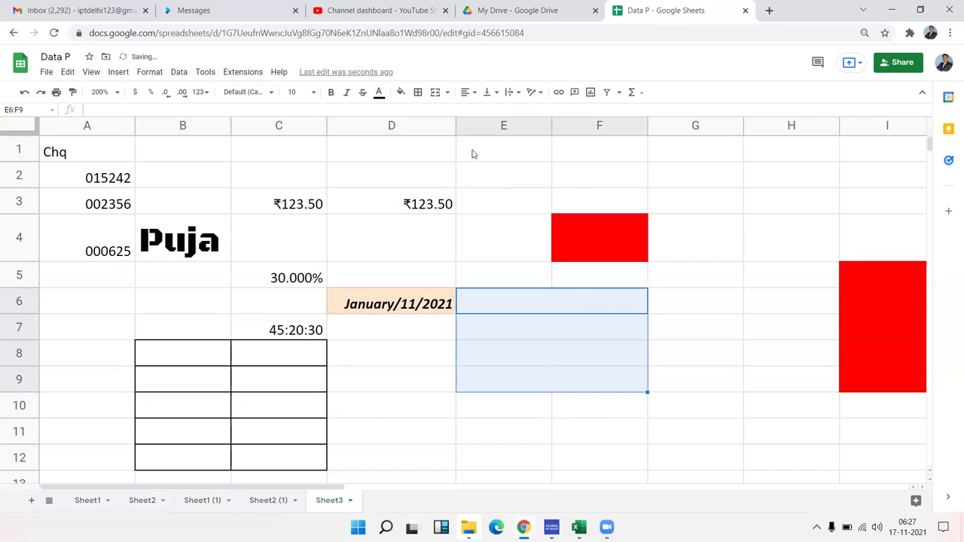
left_click(448, 92)
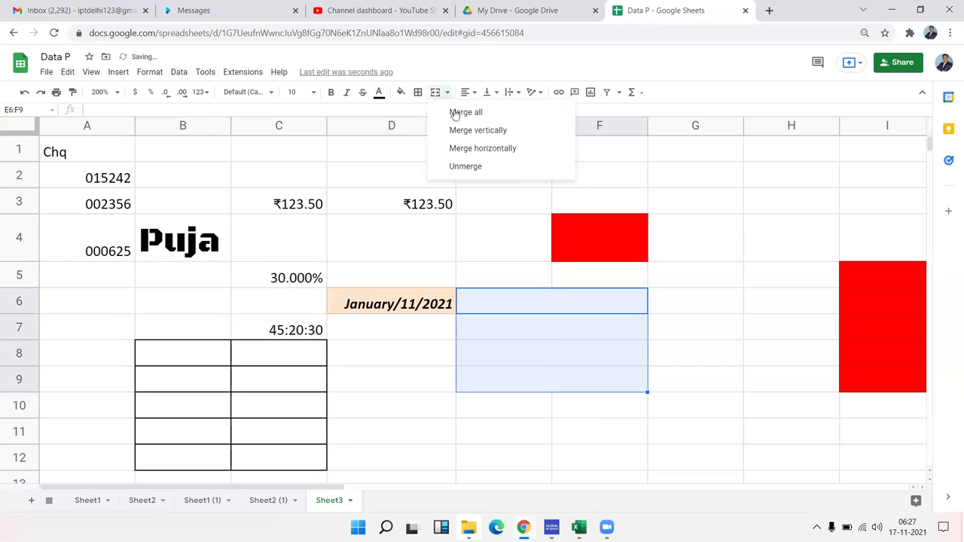
left_click(470, 171)
left_click(421, 250)
scroll(331, 302, "down", 3)
scroll(332, 287, "up", 3)
left_click(287, 193)
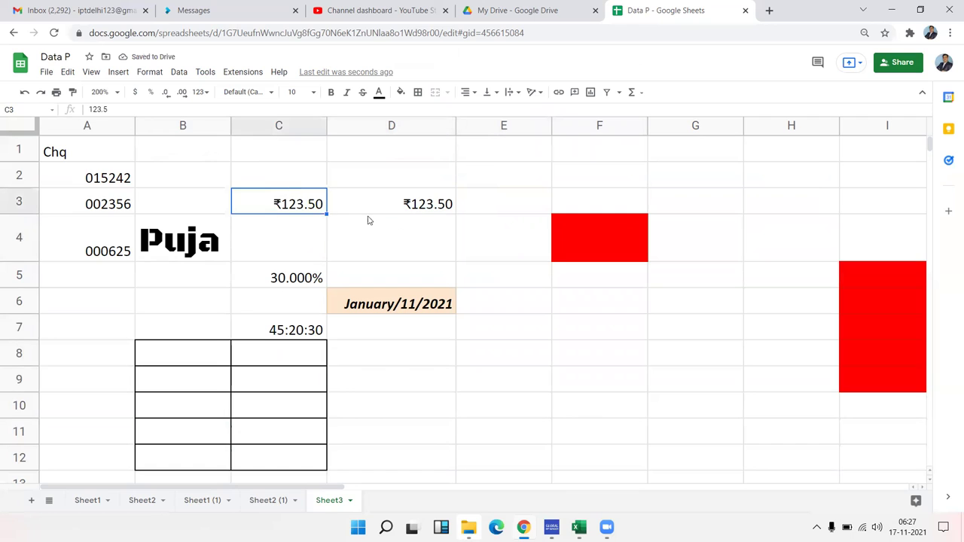
scroll(412, 319, "down", 7)
Step: Enter 152 in cell B24
left_click(219, 195)
type("152")
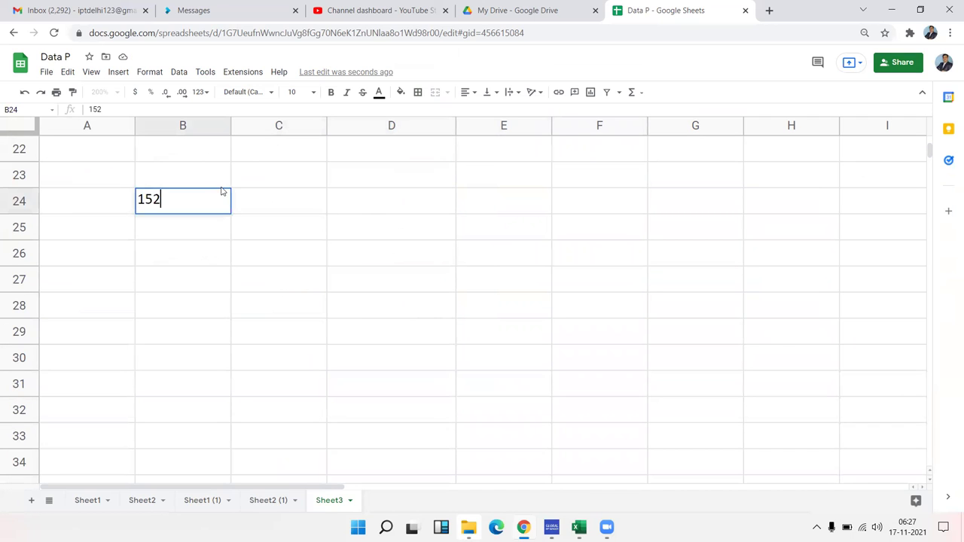
key("Return")
left_click(222, 192)
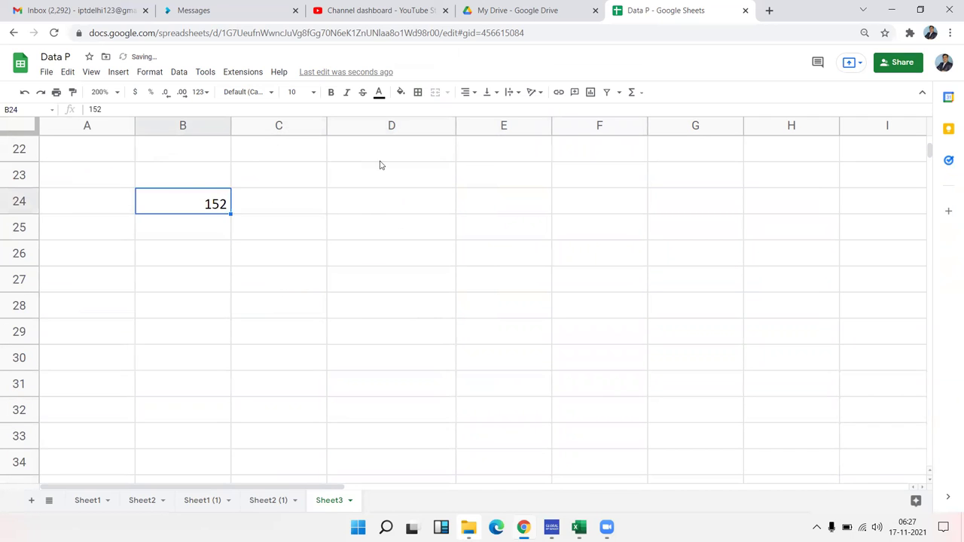
left_click(468, 92)
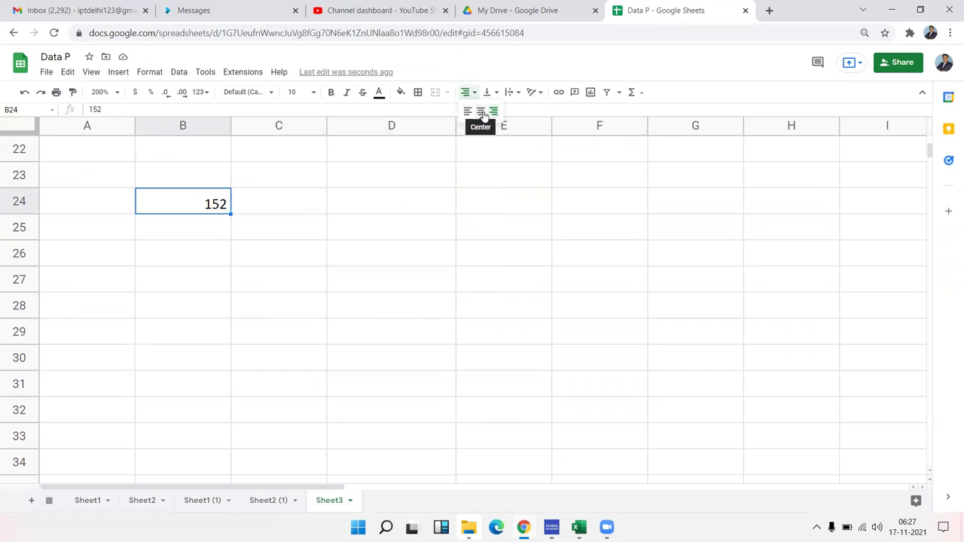
left_click(493, 112)
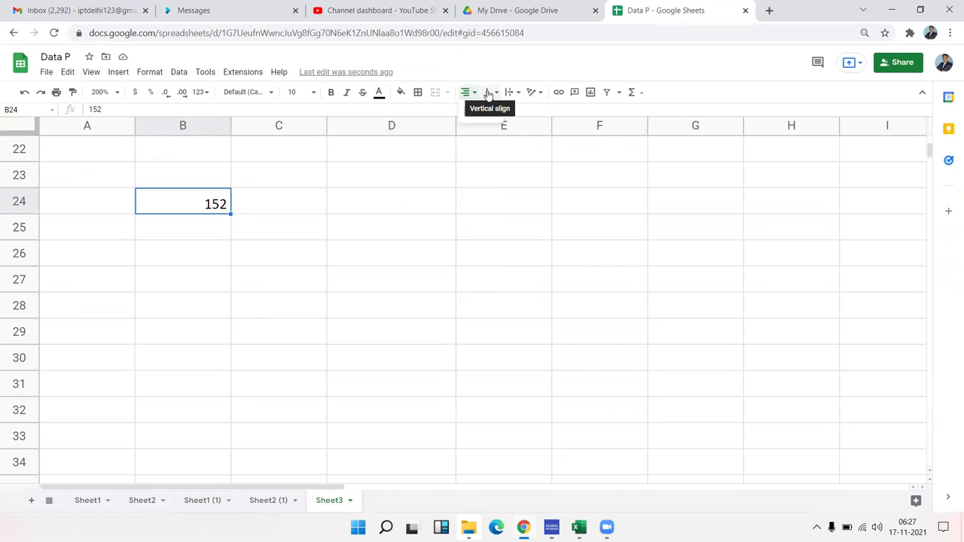
left_click(488, 93)
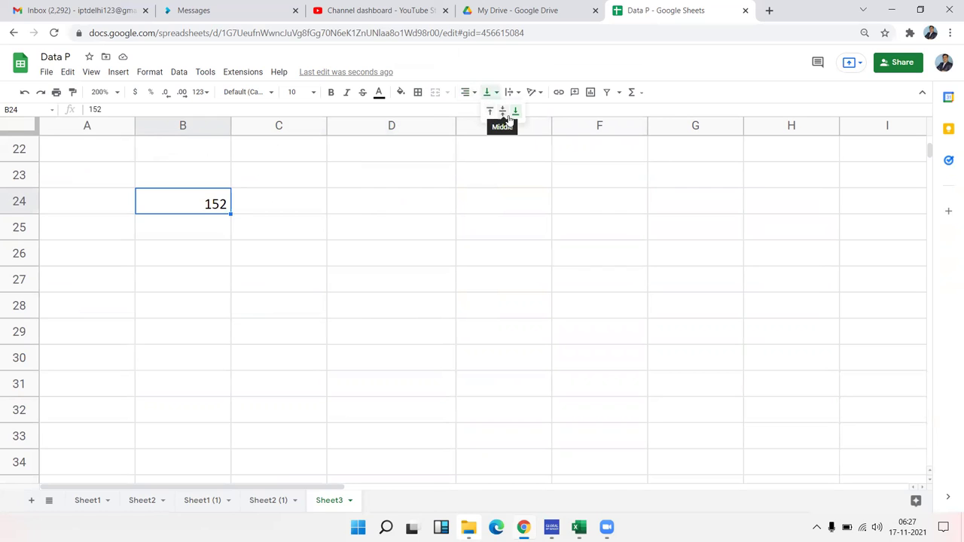
left_click(174, 263)
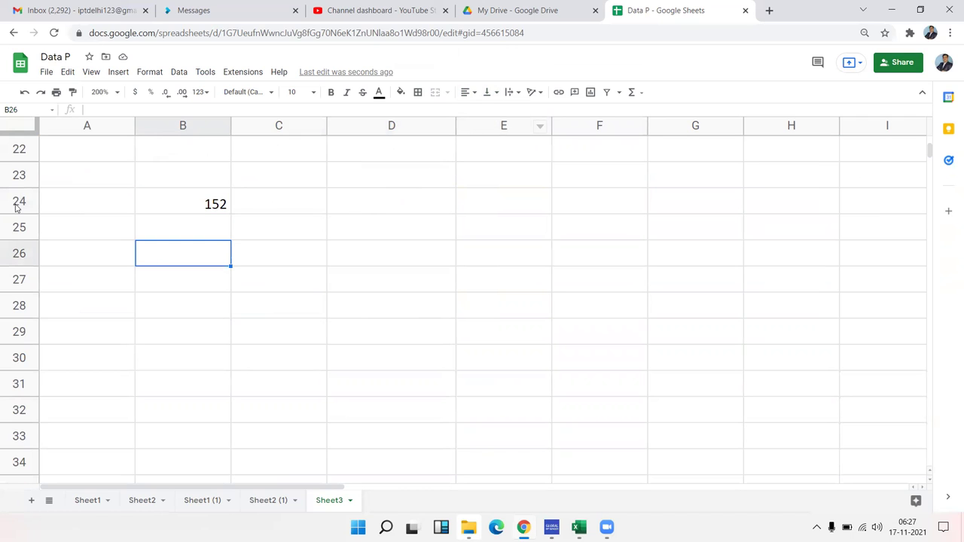
Step: Make row 24 taller and column B wider, keeping 152 bottom-aligned
left_click_drag(22, 238, 37, 268)
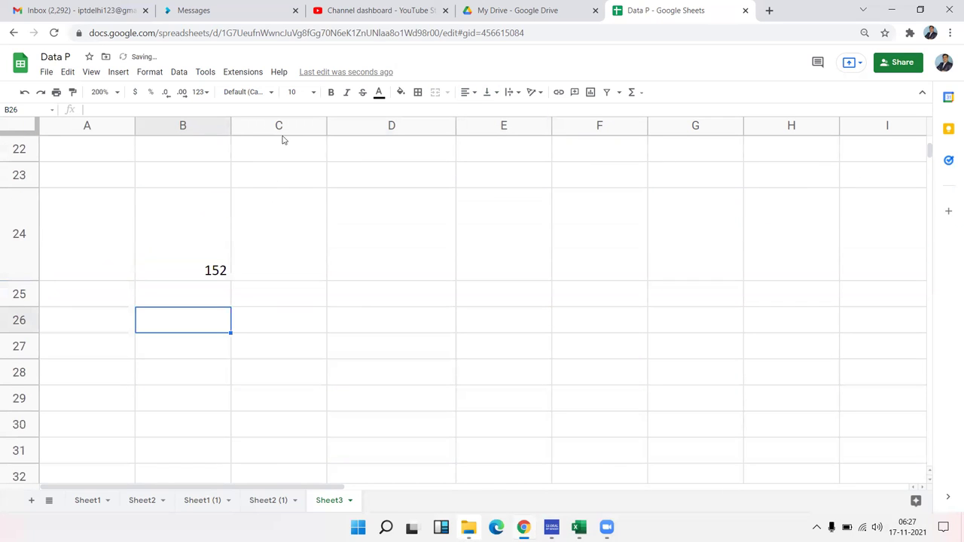
left_click_drag(286, 144, 365, 136)
left_click(249, 204)
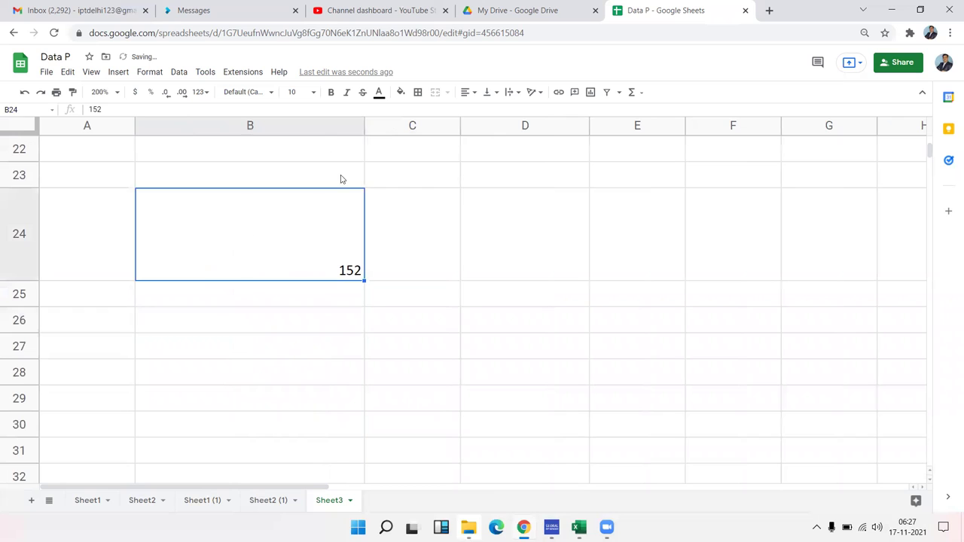
left_click(486, 92)
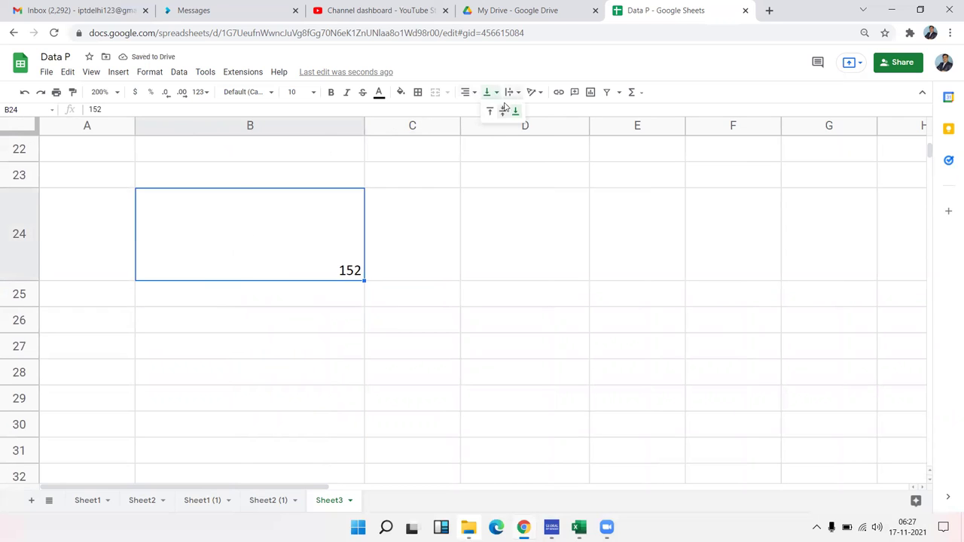
left_click(503, 108)
left_click(487, 92)
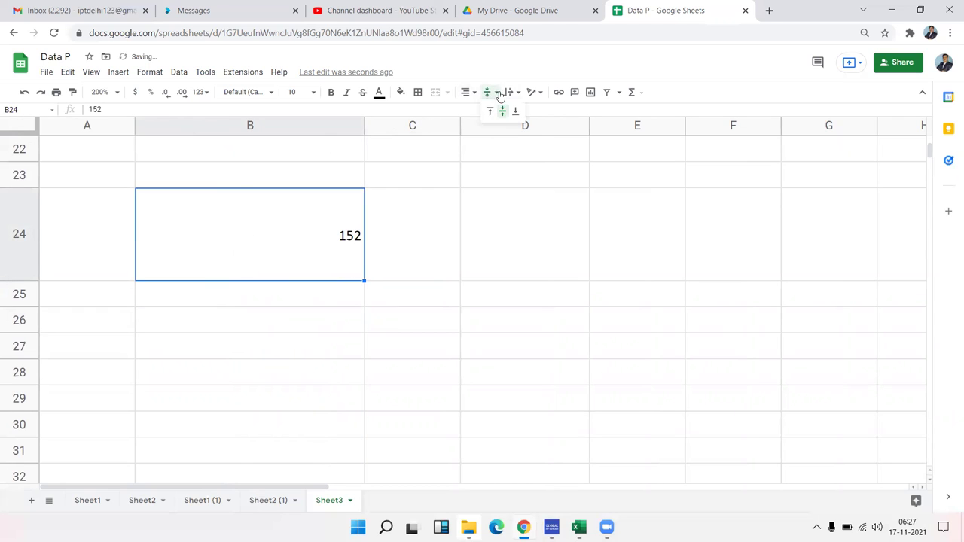
left_click(515, 108)
left_click(512, 92)
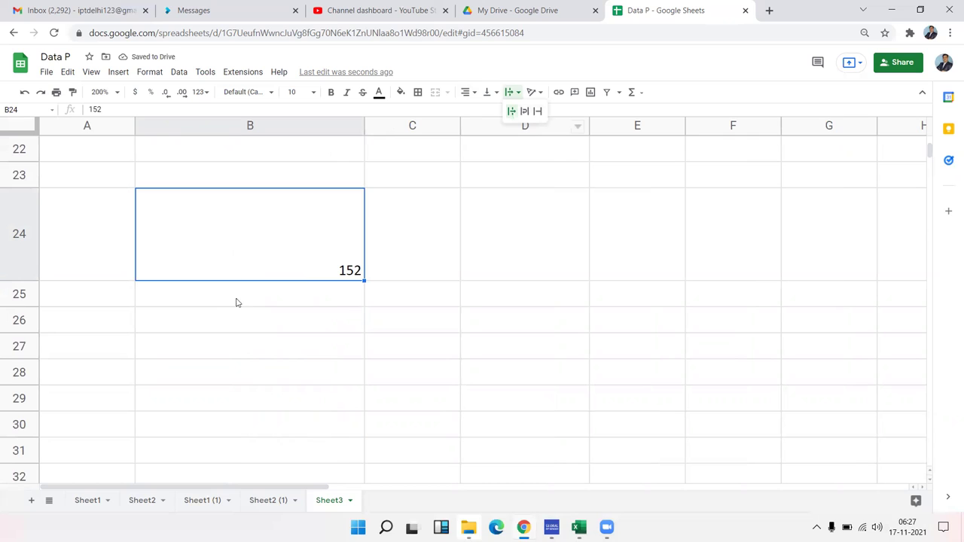
Step: Enter a person's full name in C26 and narrow column C
left_click(403, 333)
type("Sujeet Kumar")
left_click(434, 372)
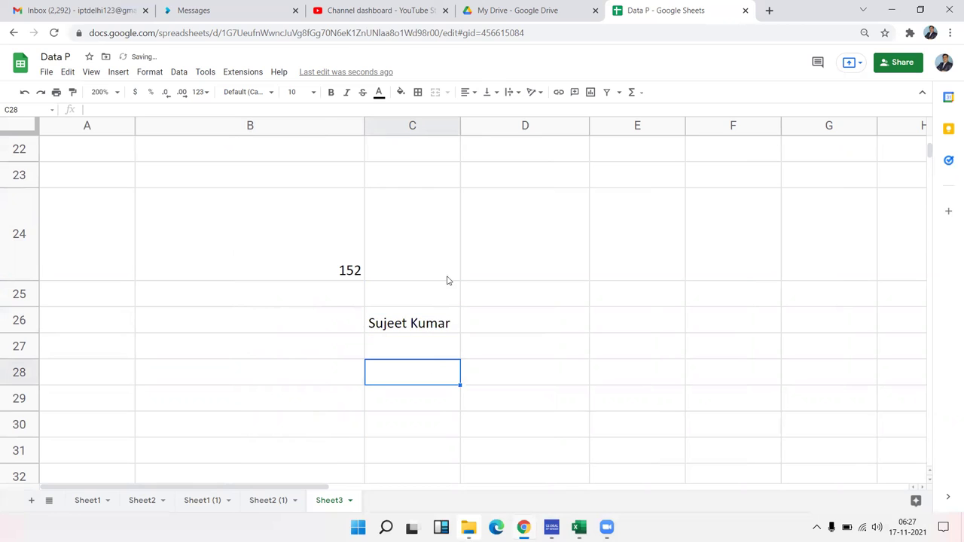
mouse_move(460, 126)
left_click_drag(459, 128, 430, 127)
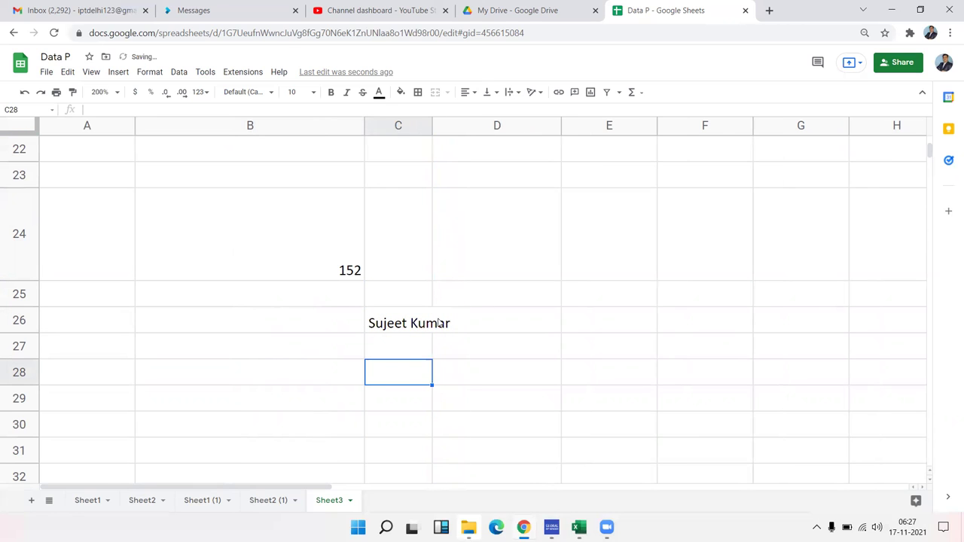
left_click(479, 329)
left_click(412, 325)
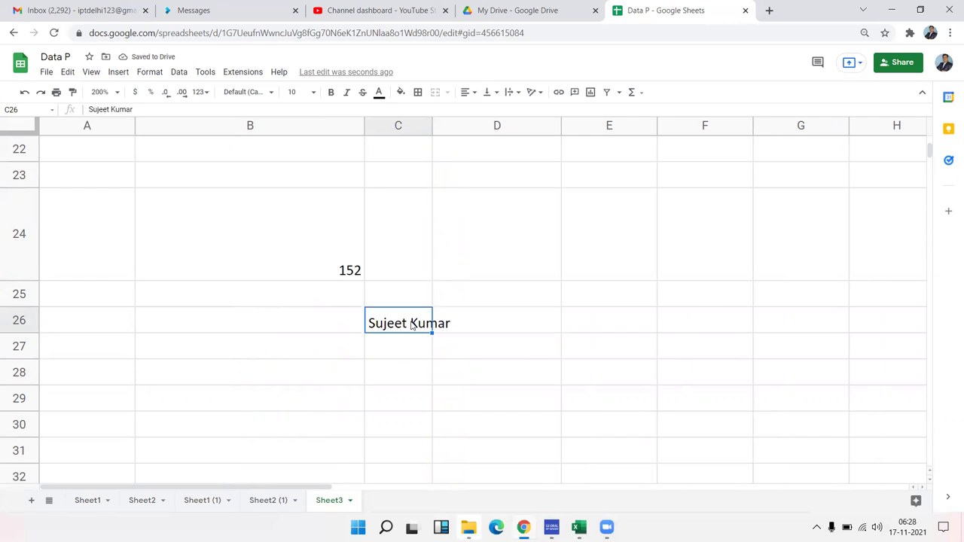
Step: Set C26's text wrapping to Clip instead of Wrap
left_click(511, 94)
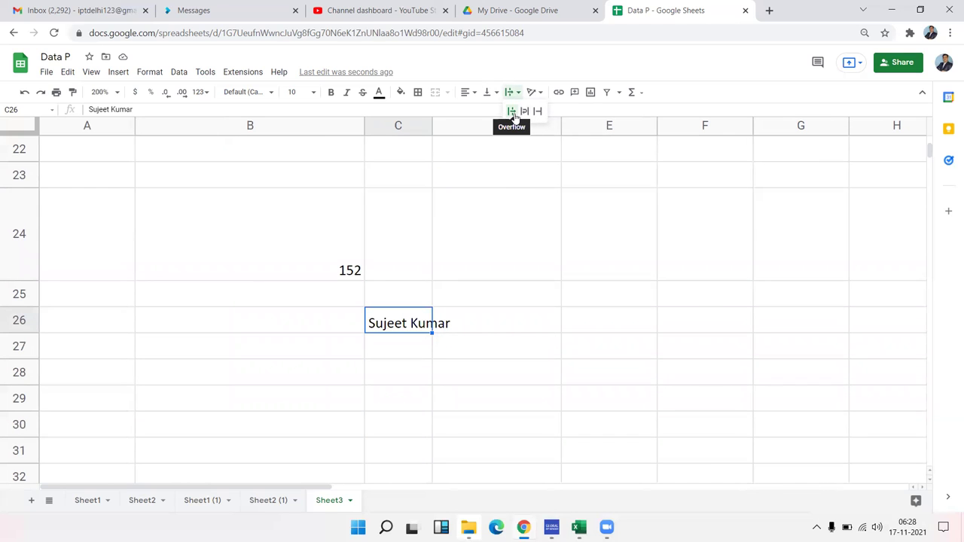
left_click(524, 111)
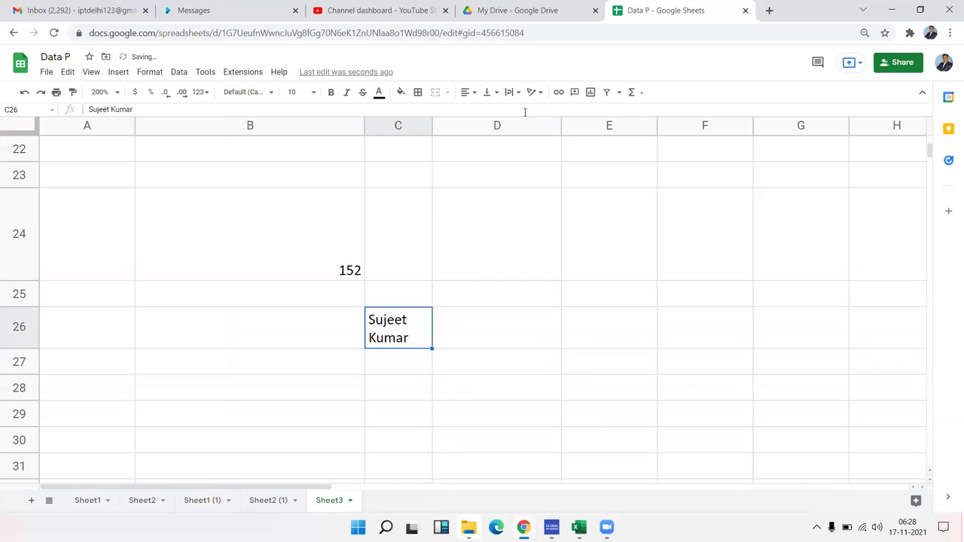
left_click(510, 94)
left_click(539, 111)
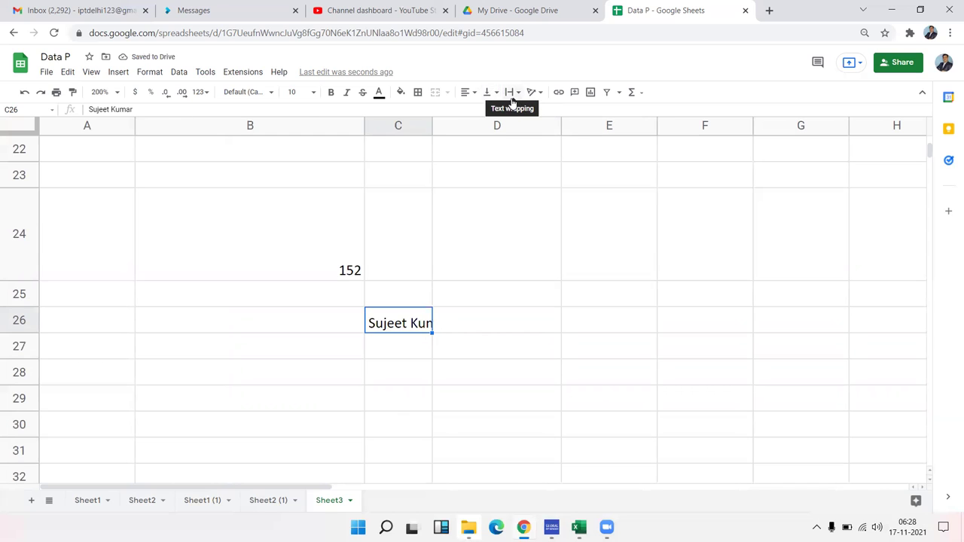
left_click(511, 100)
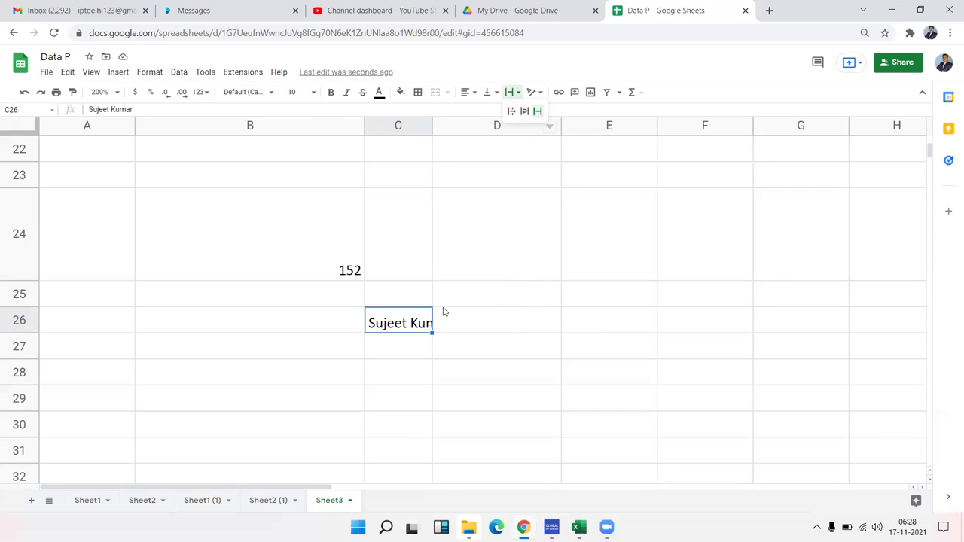
left_click(539, 94)
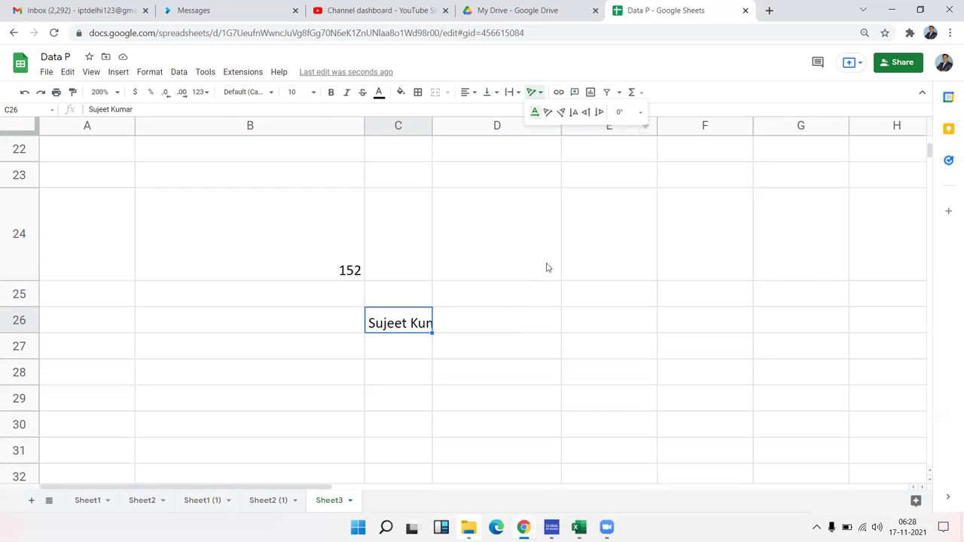
left_click(523, 316)
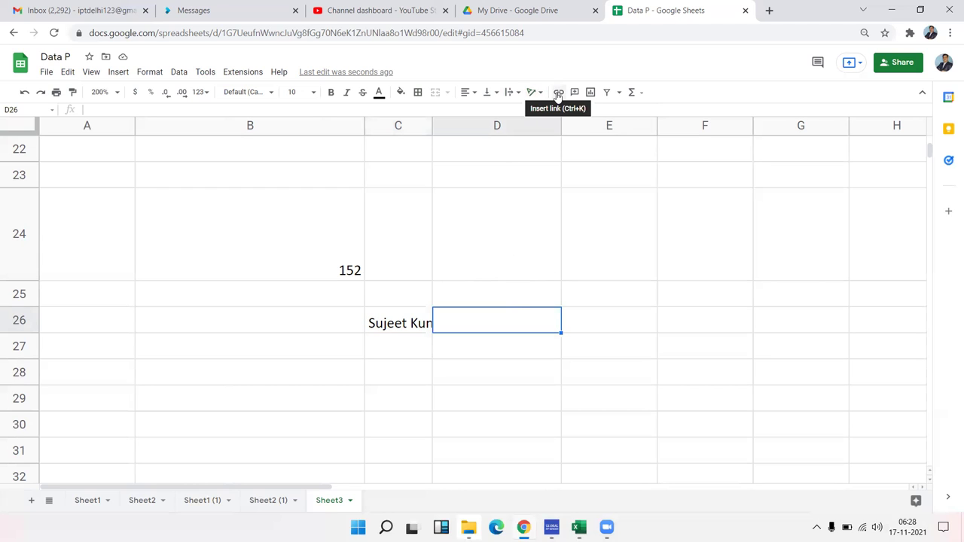
Step: Enter Google.com in B27 as a link
left_click(216, 359)
type("Google.com")
key("Return")
left_click(215, 357)
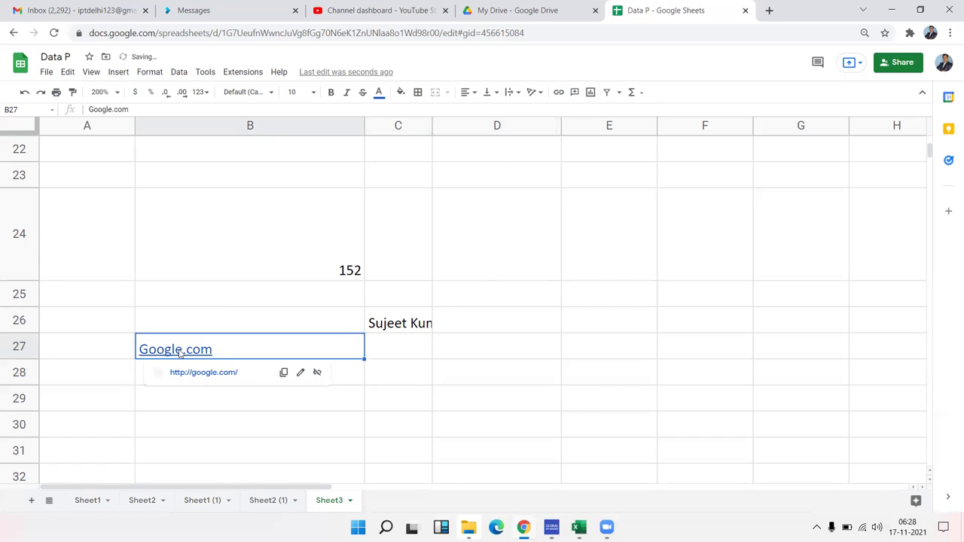
left_click(559, 92)
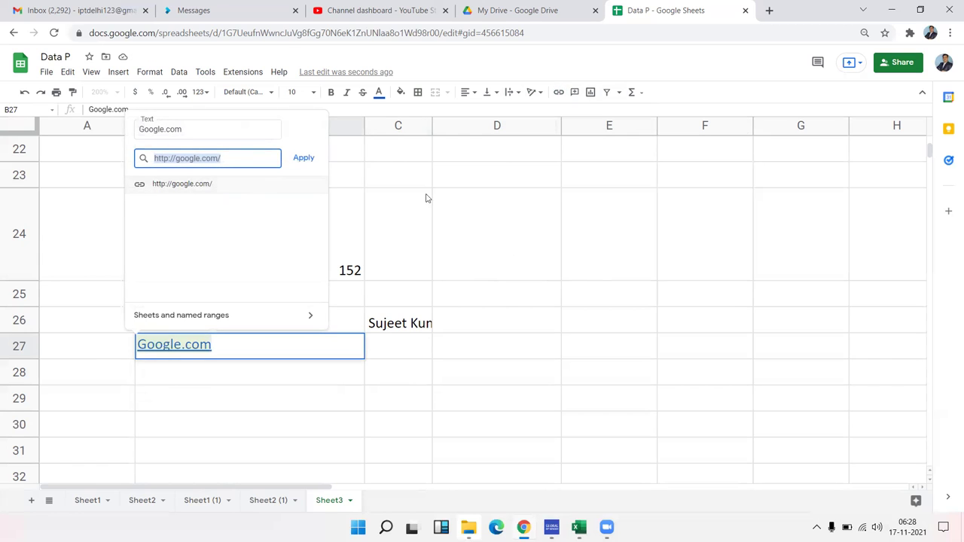
left_click(509, 372)
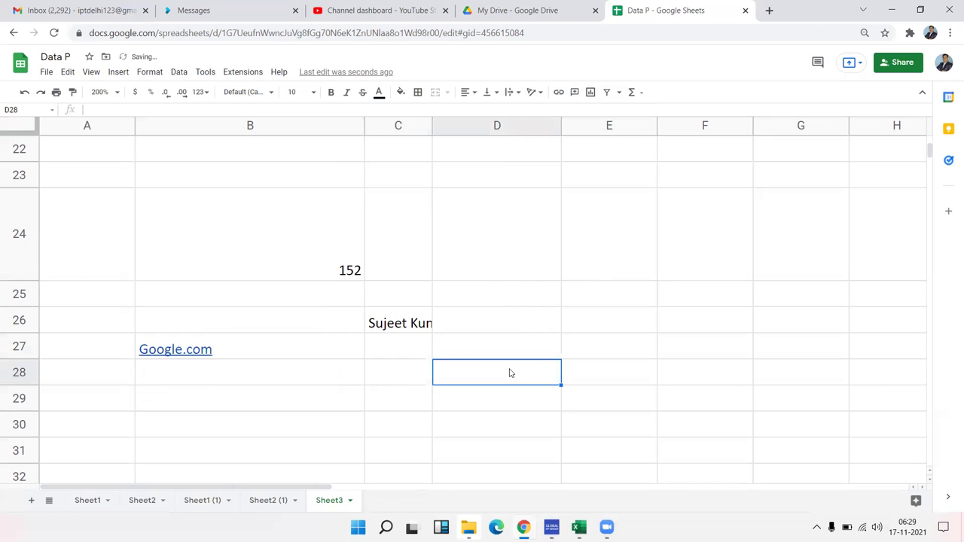
type("IPTINDIA")
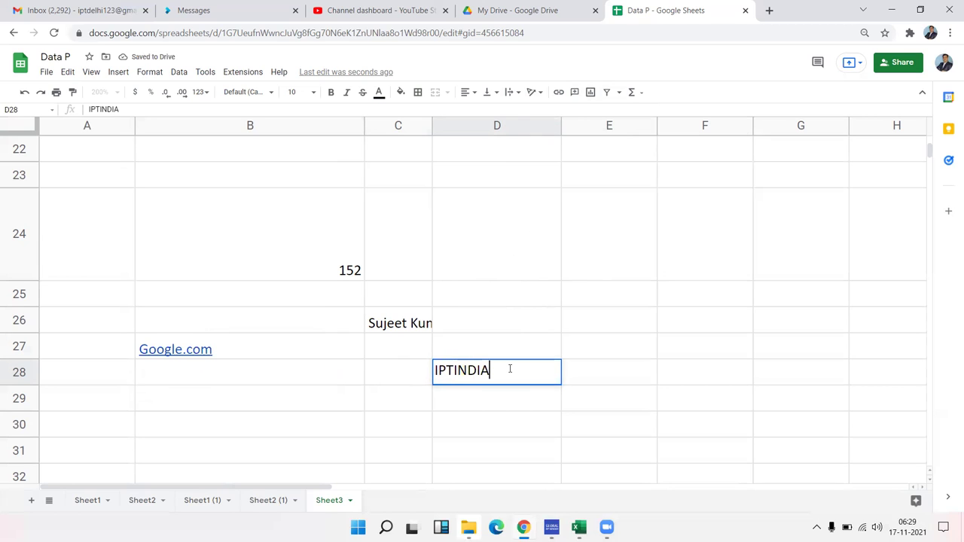
key("Return")
left_click(510, 368)
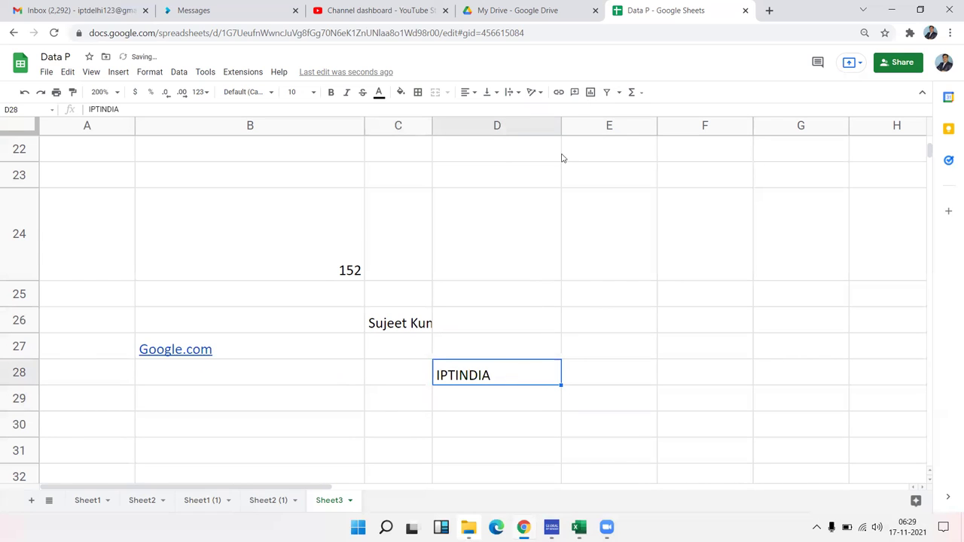
left_click(560, 93)
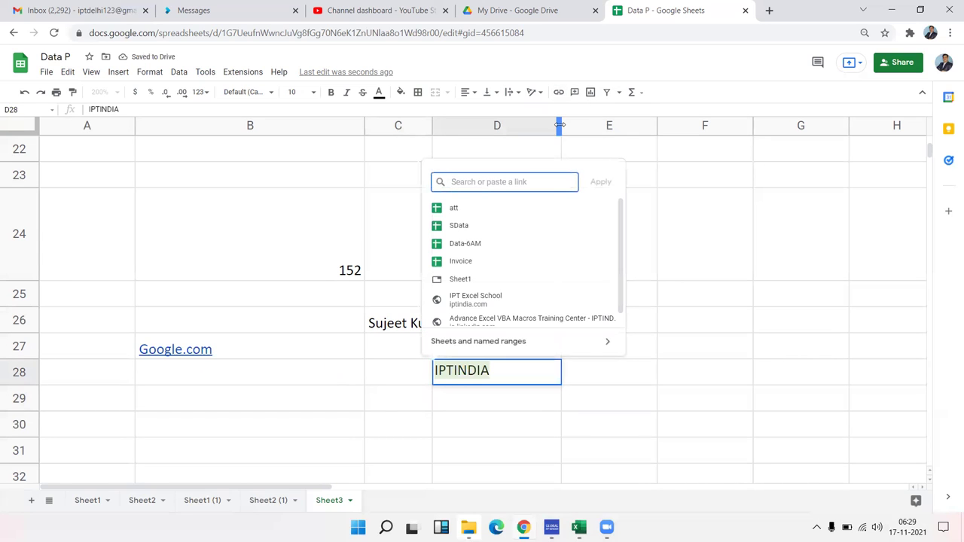
type("www")
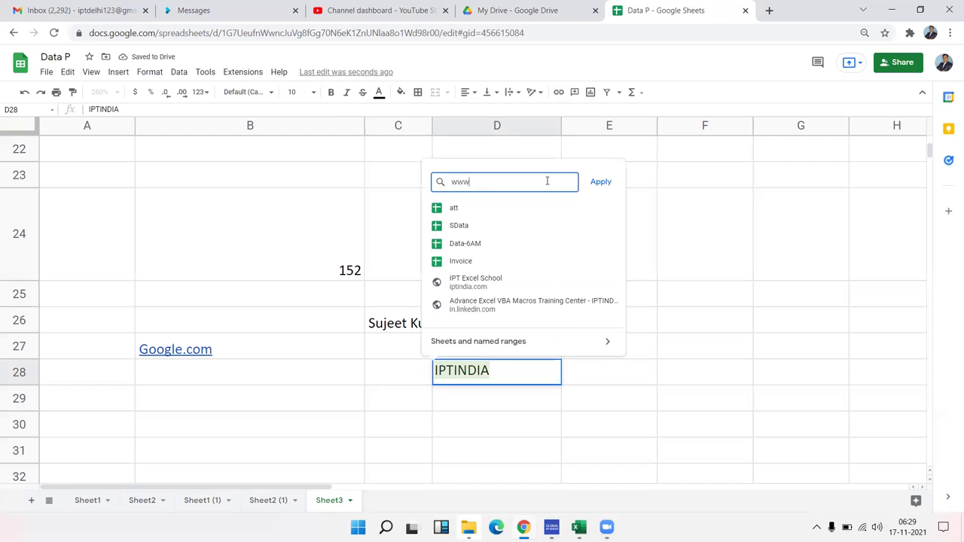
type(".iptindia")
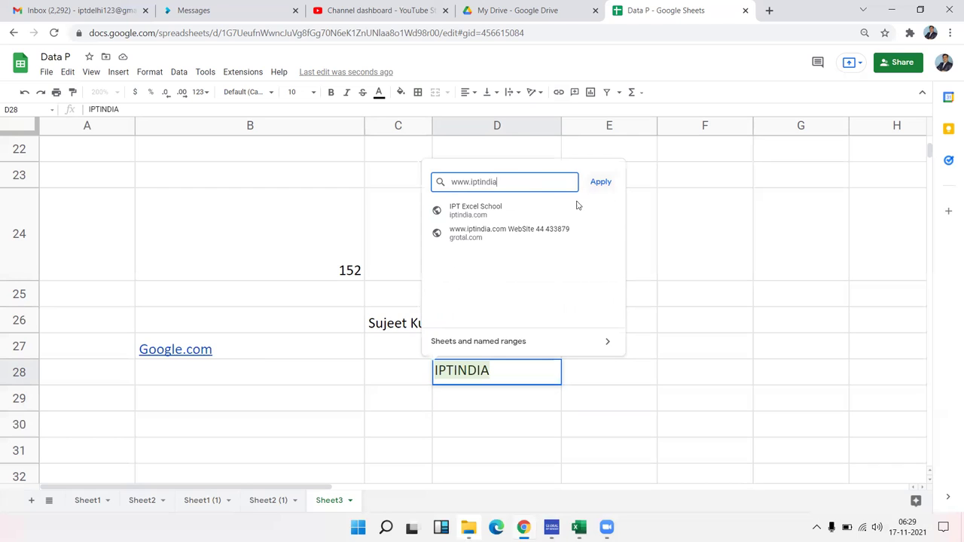
left_click(536, 211)
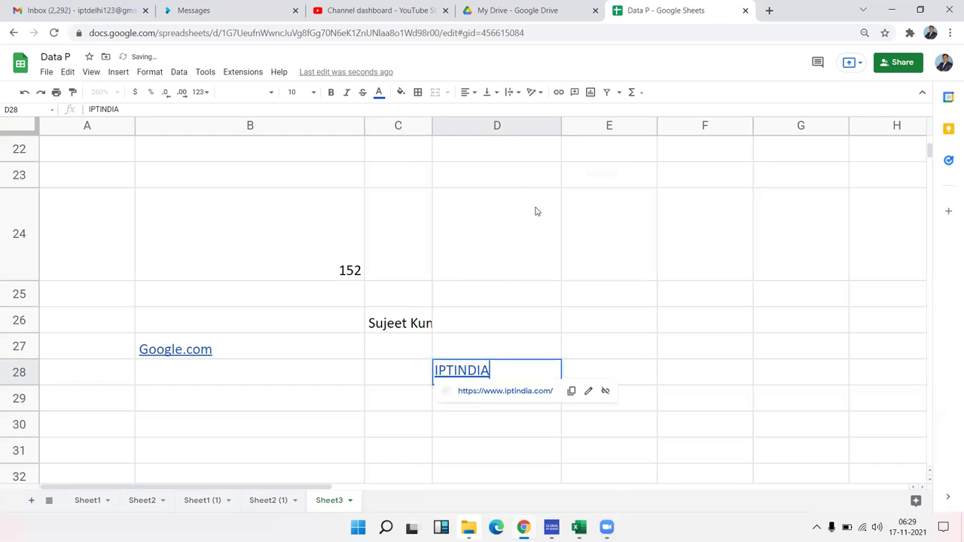
left_click(645, 343)
mouse_move(463, 370)
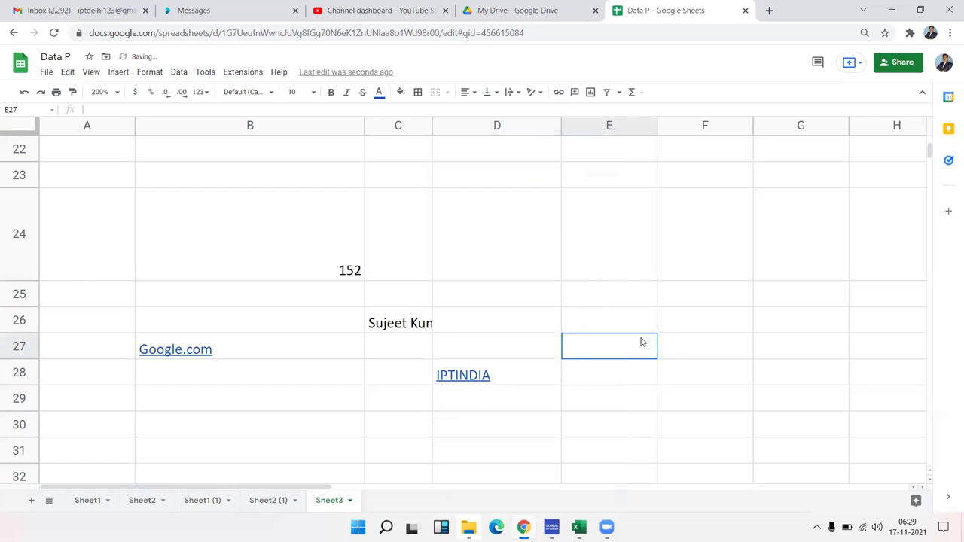
Step: Add the comment 'This Final Marks' to B24, which holds 152
left_click(477, 318)
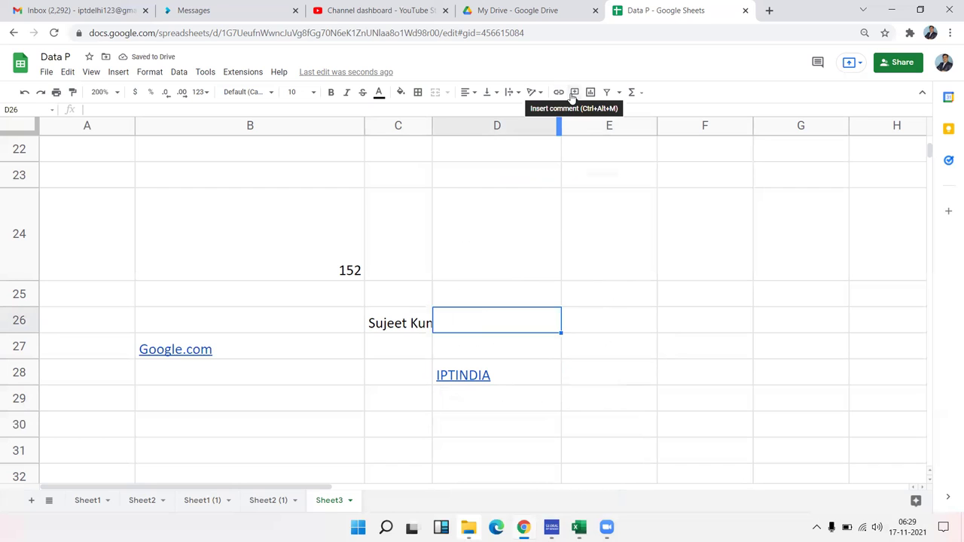
left_click(346, 260)
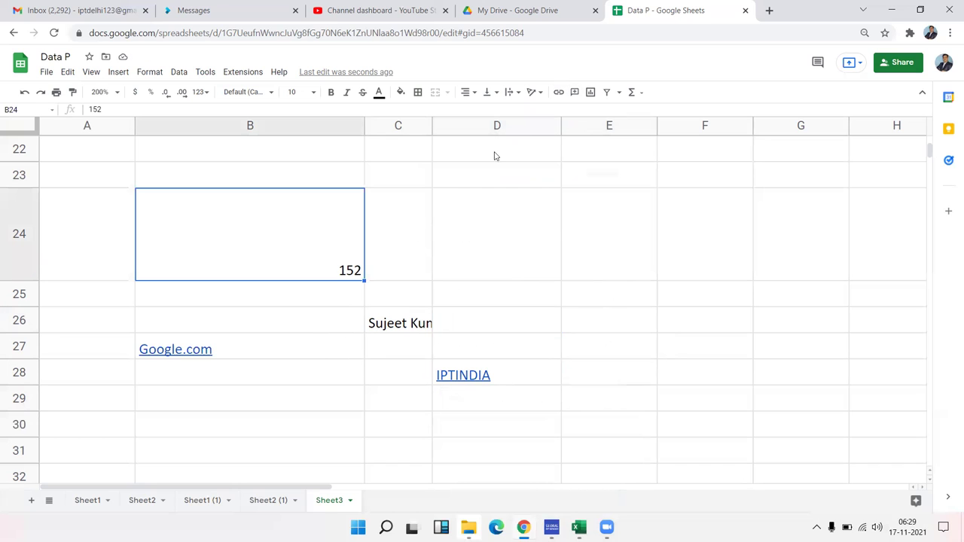
left_click(574, 92)
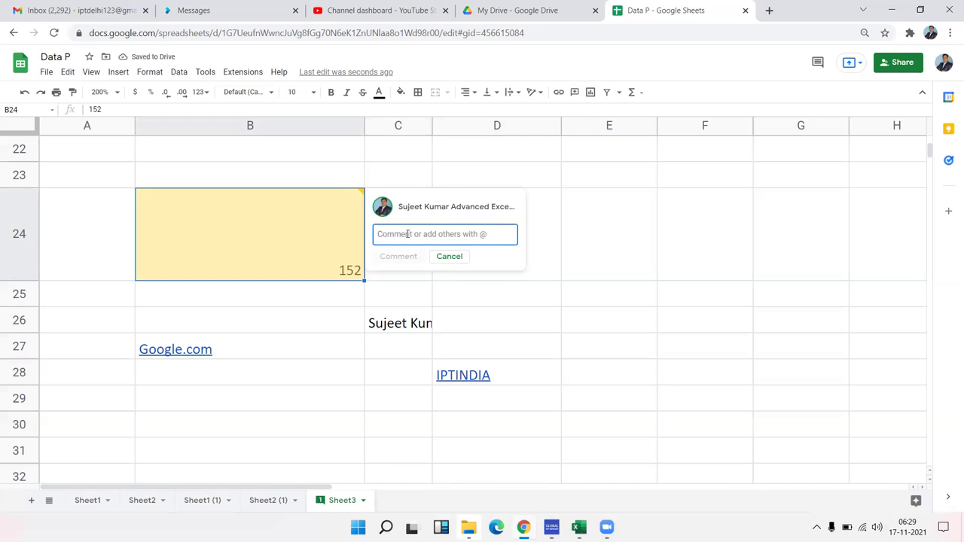
type("This Final Marks")
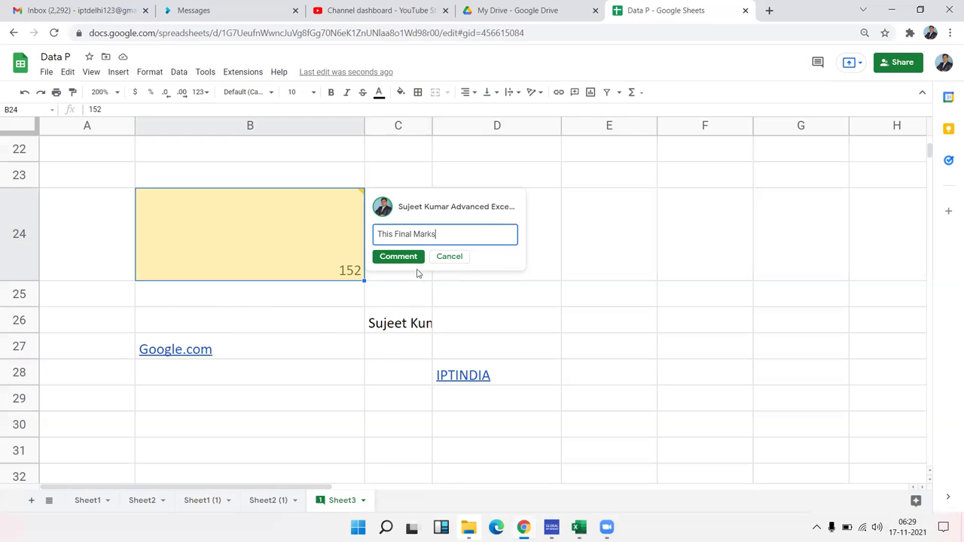
left_click(407, 257)
left_click(329, 301)
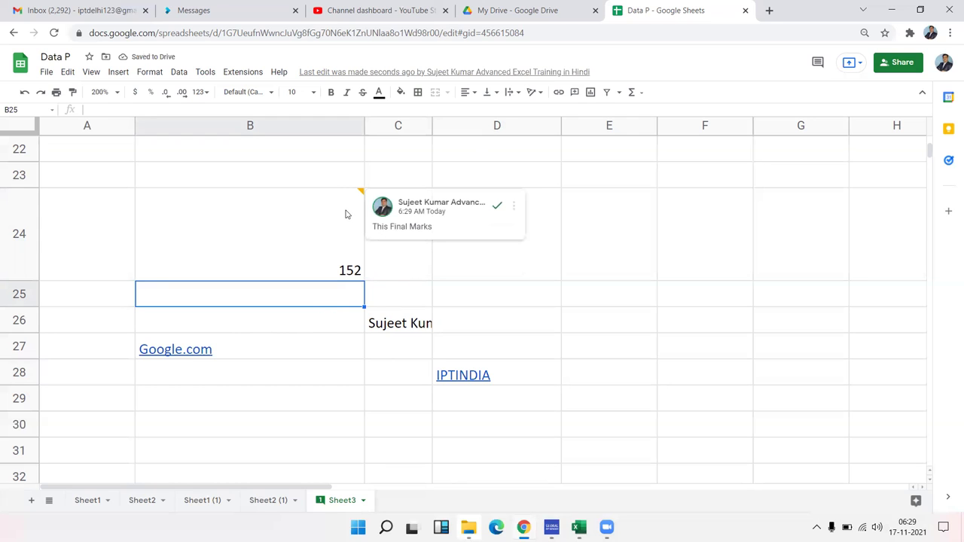
left_click(494, 294)
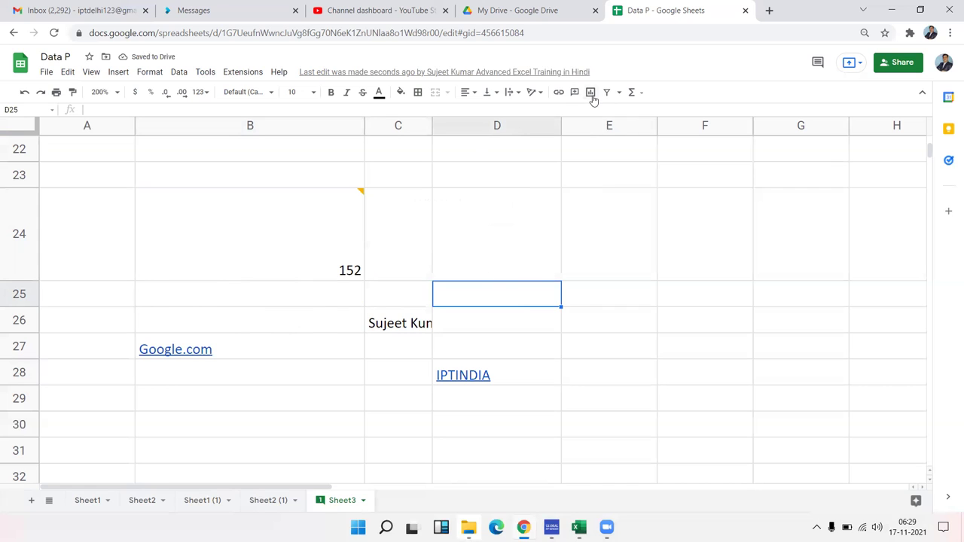
left_click(636, 93)
left_click(638, 97)
scroll(164, 354, "down", 3)
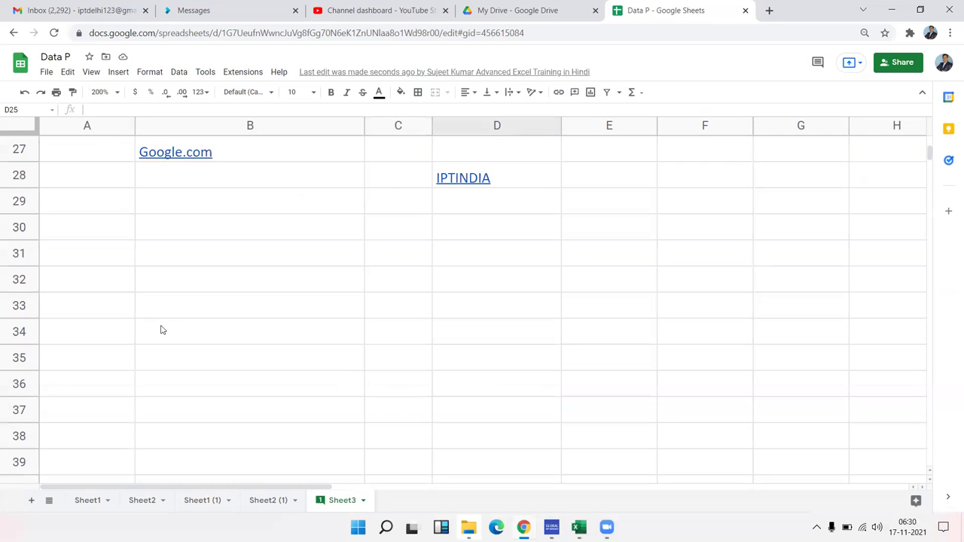
left_click(169, 311)
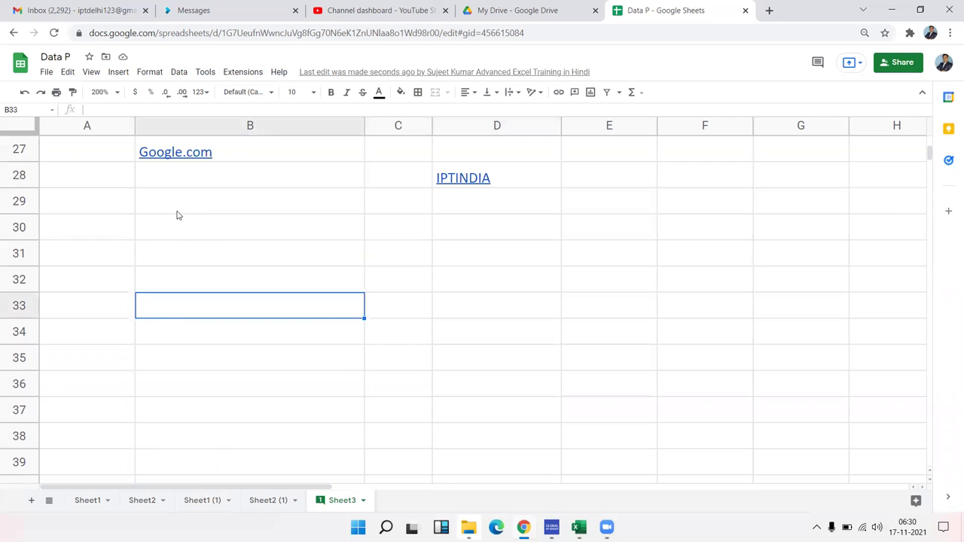
left_click(69, 73)
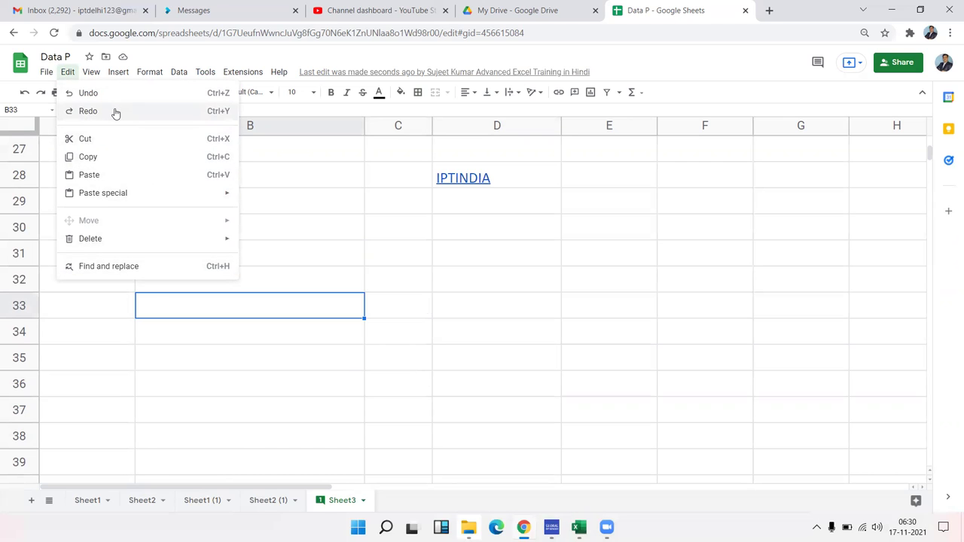
left_click(389, 255)
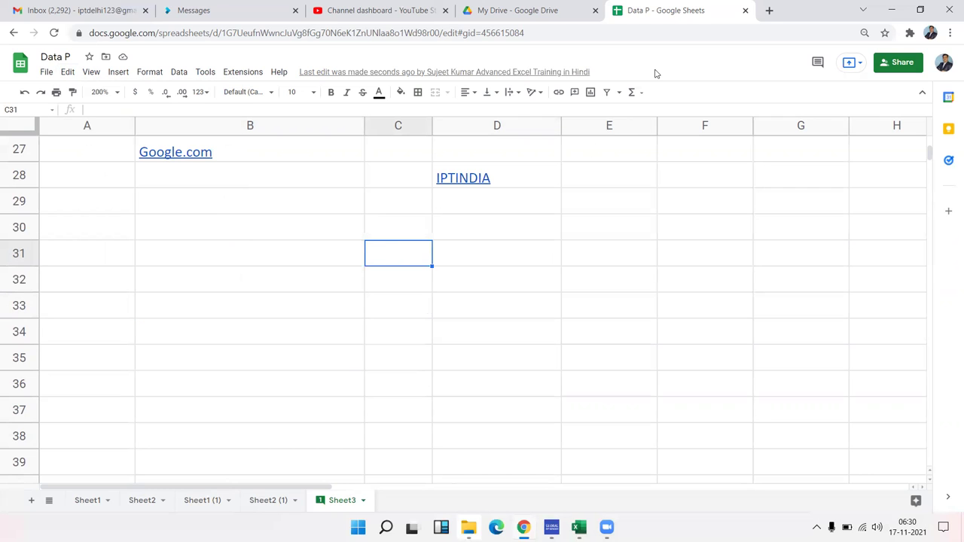